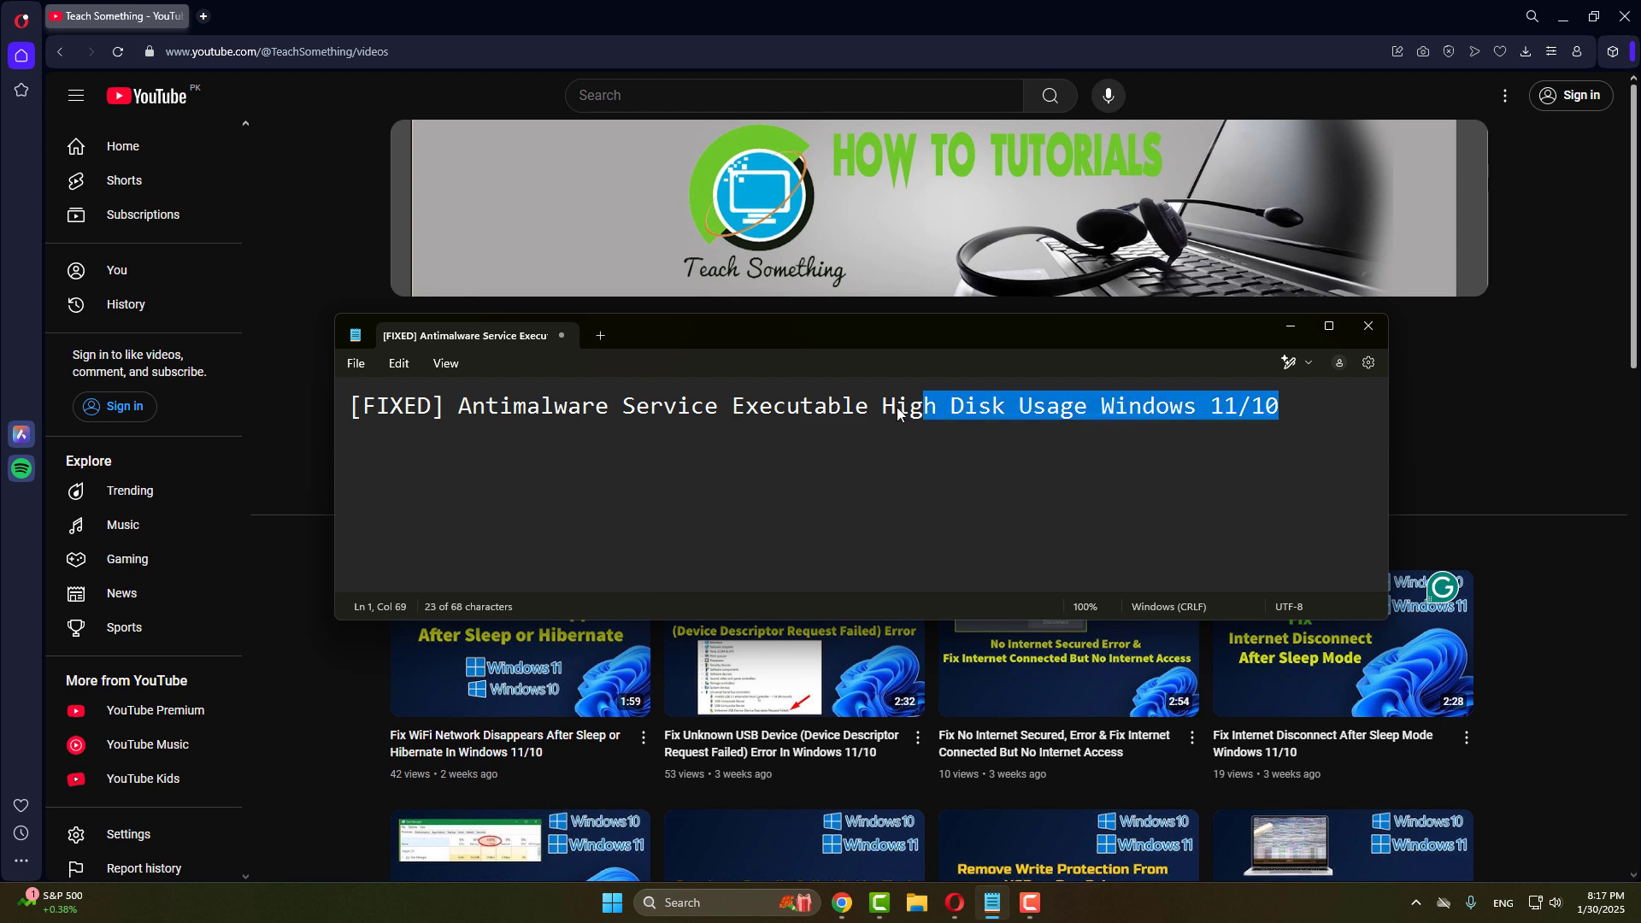
Step: Minimize the Notepad window and launch Task Scheduler through a Windows search for "task scheduler"
{"action": "left_click", "coordinate": [658, 424]}
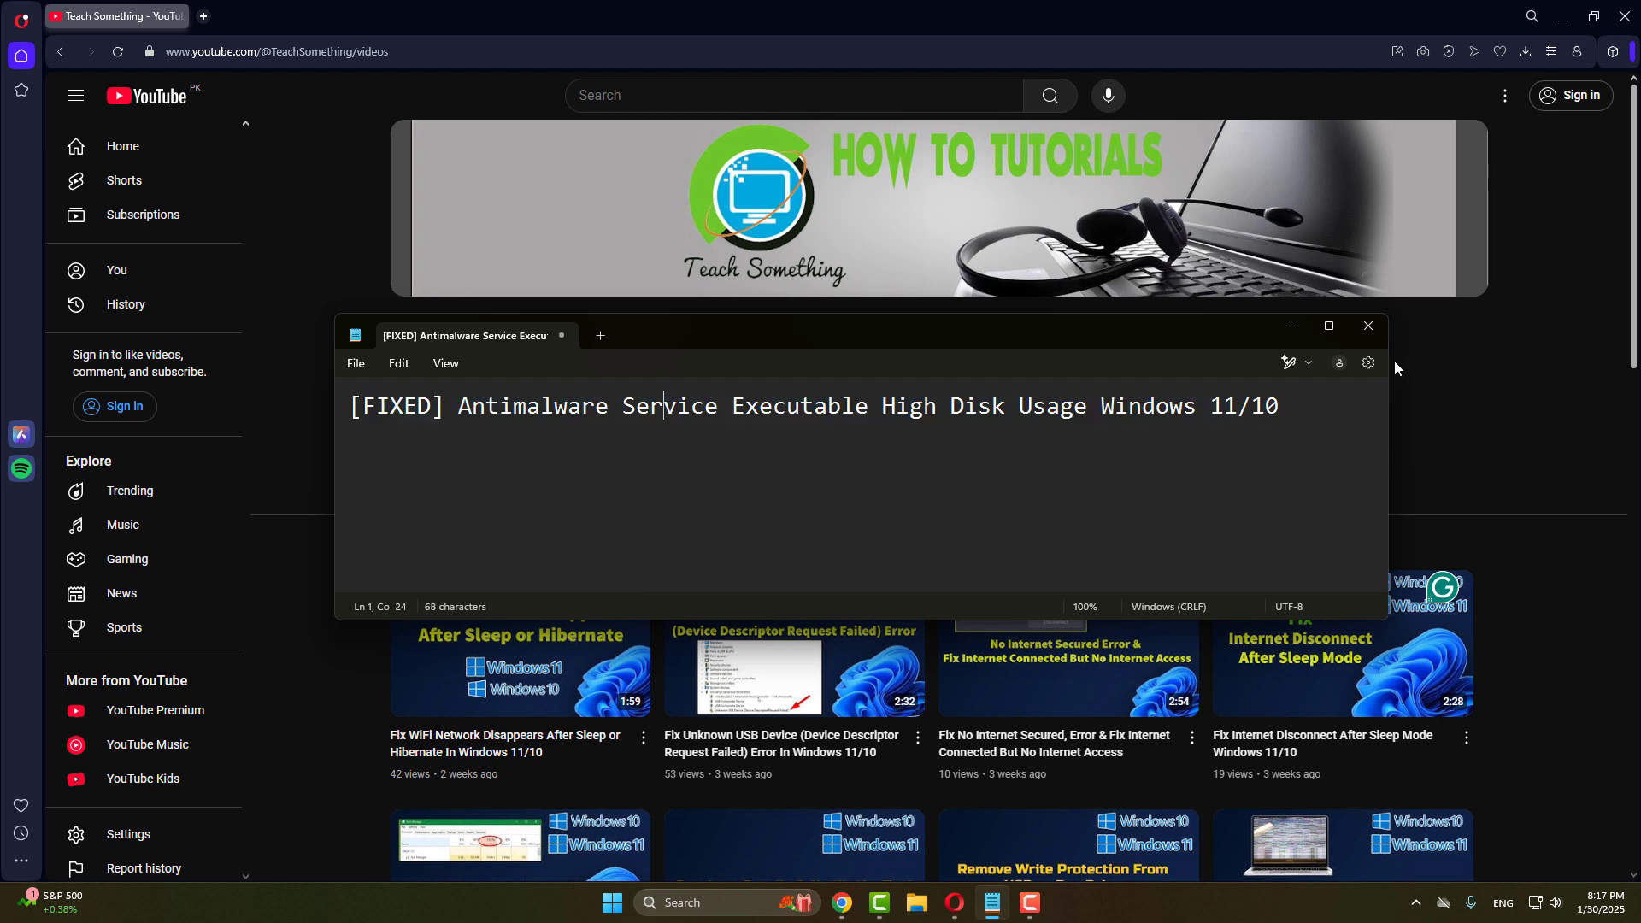
{"action": "left_click", "coordinate": [1291, 326]}
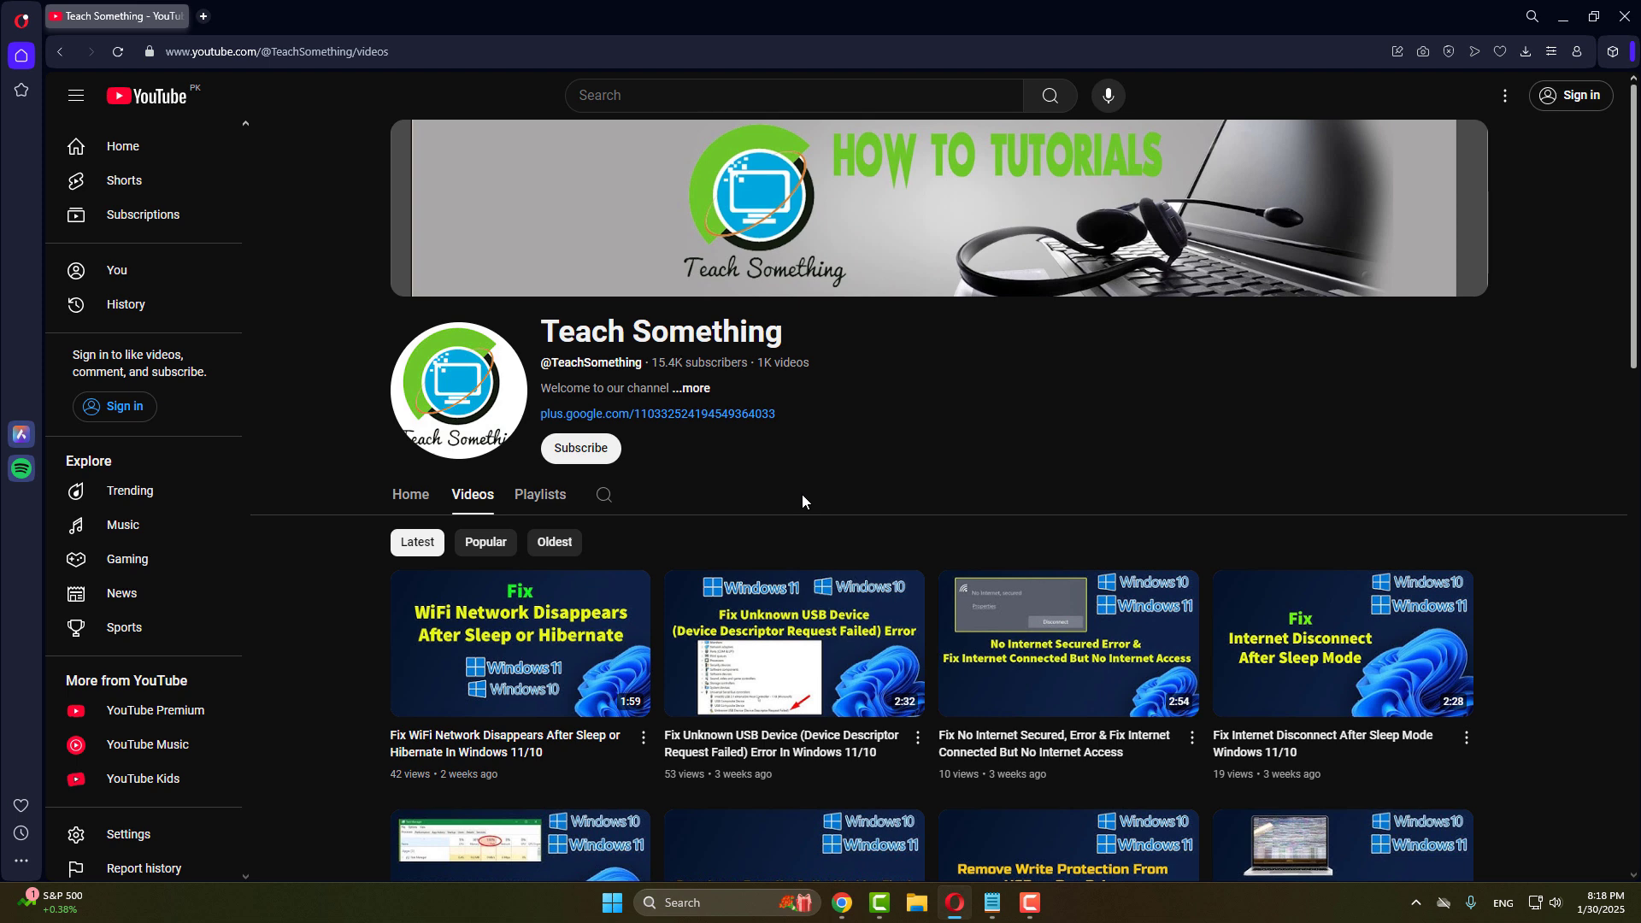
{"action": "left_click", "coordinate": [703, 903]}
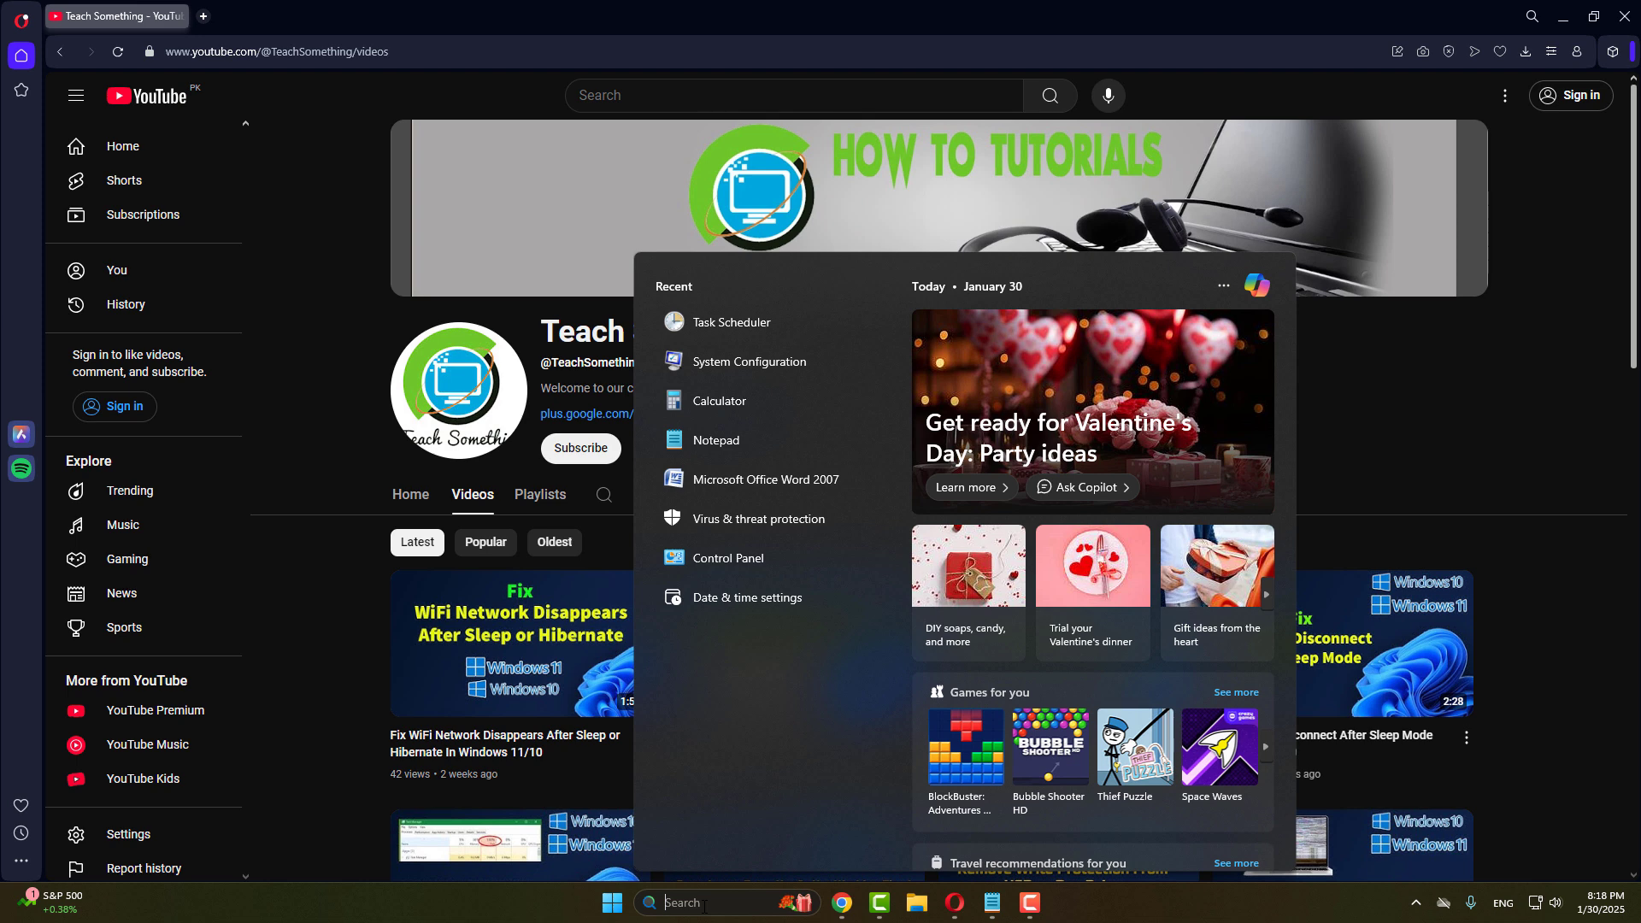
{"action": "type", "text": "task s"}
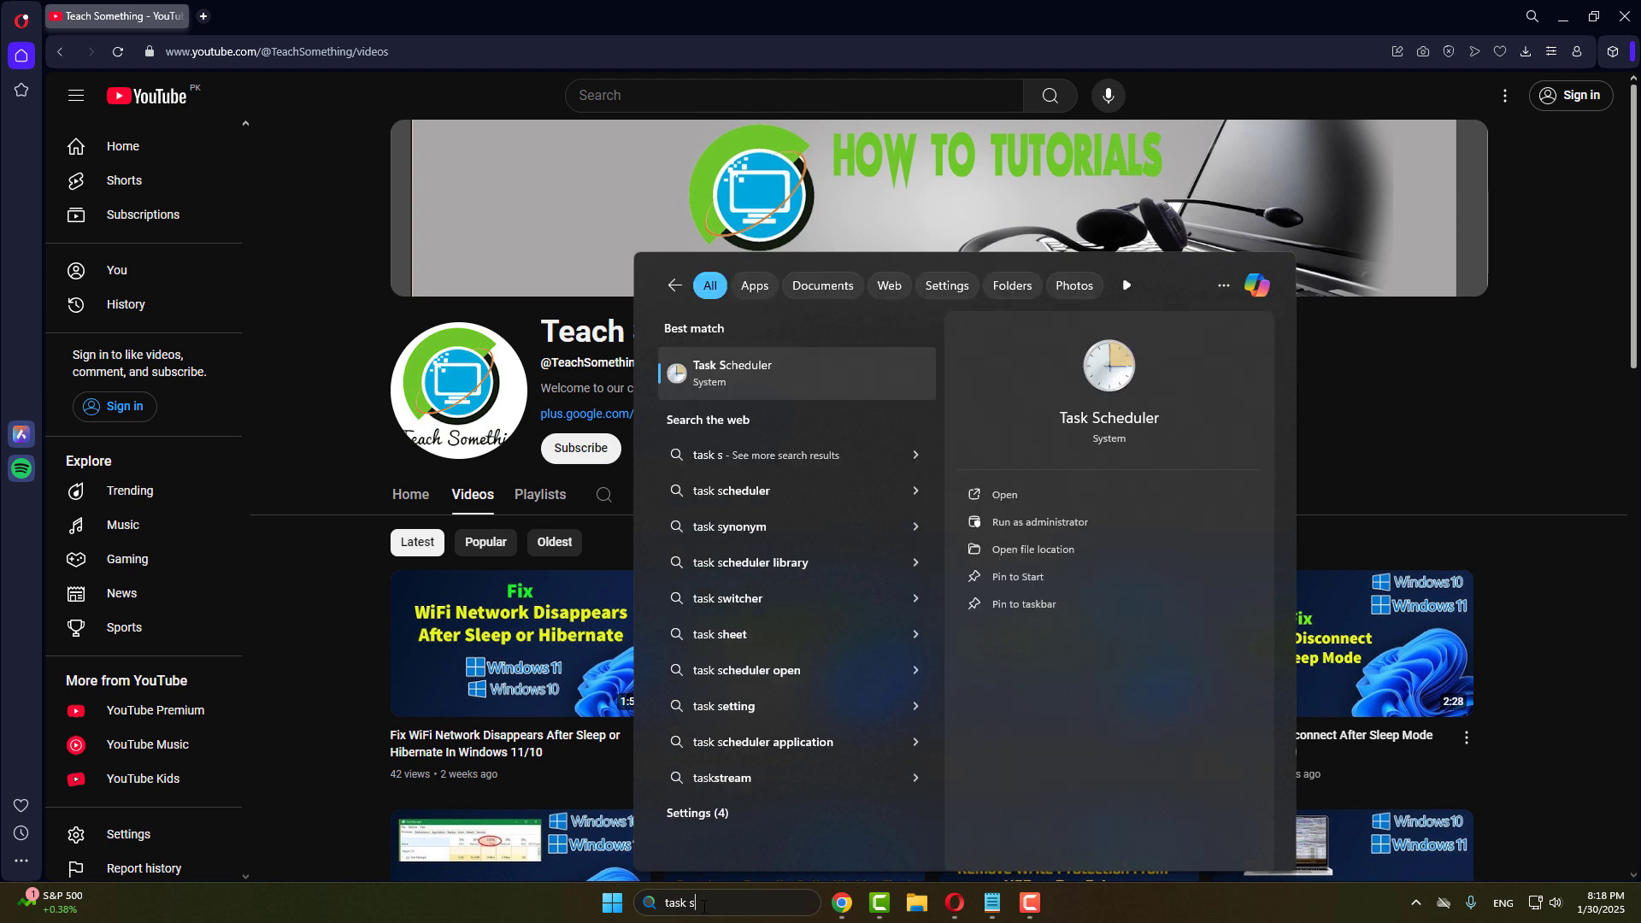
{"action": "type", "text": "cheduler"}
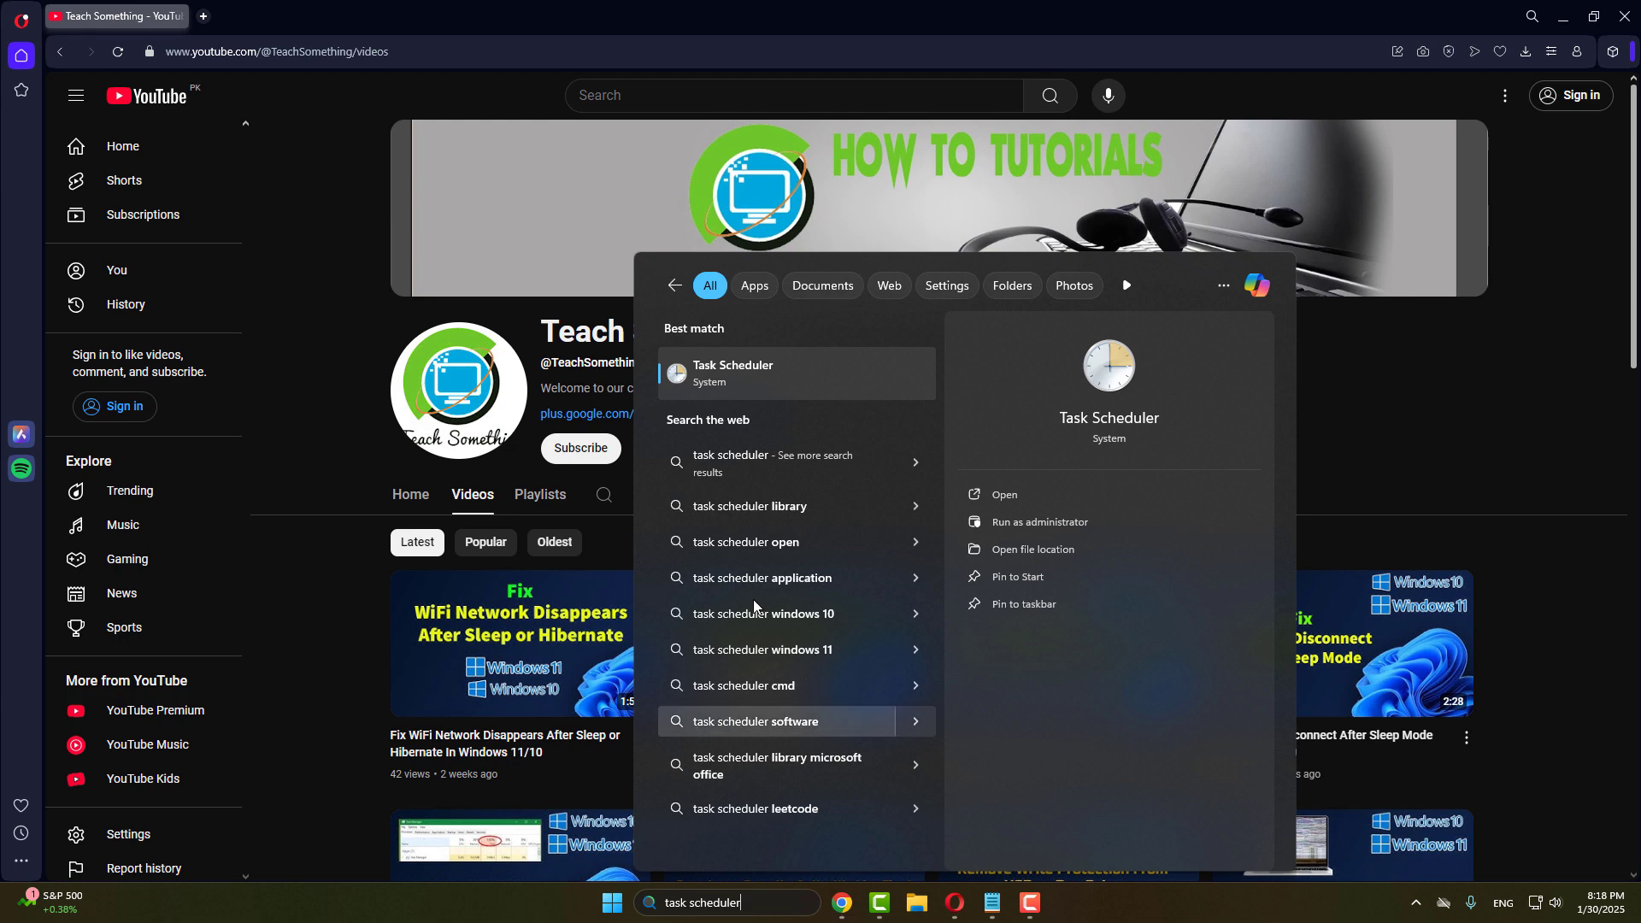
{"action": "left_click", "coordinate": [771, 384]}
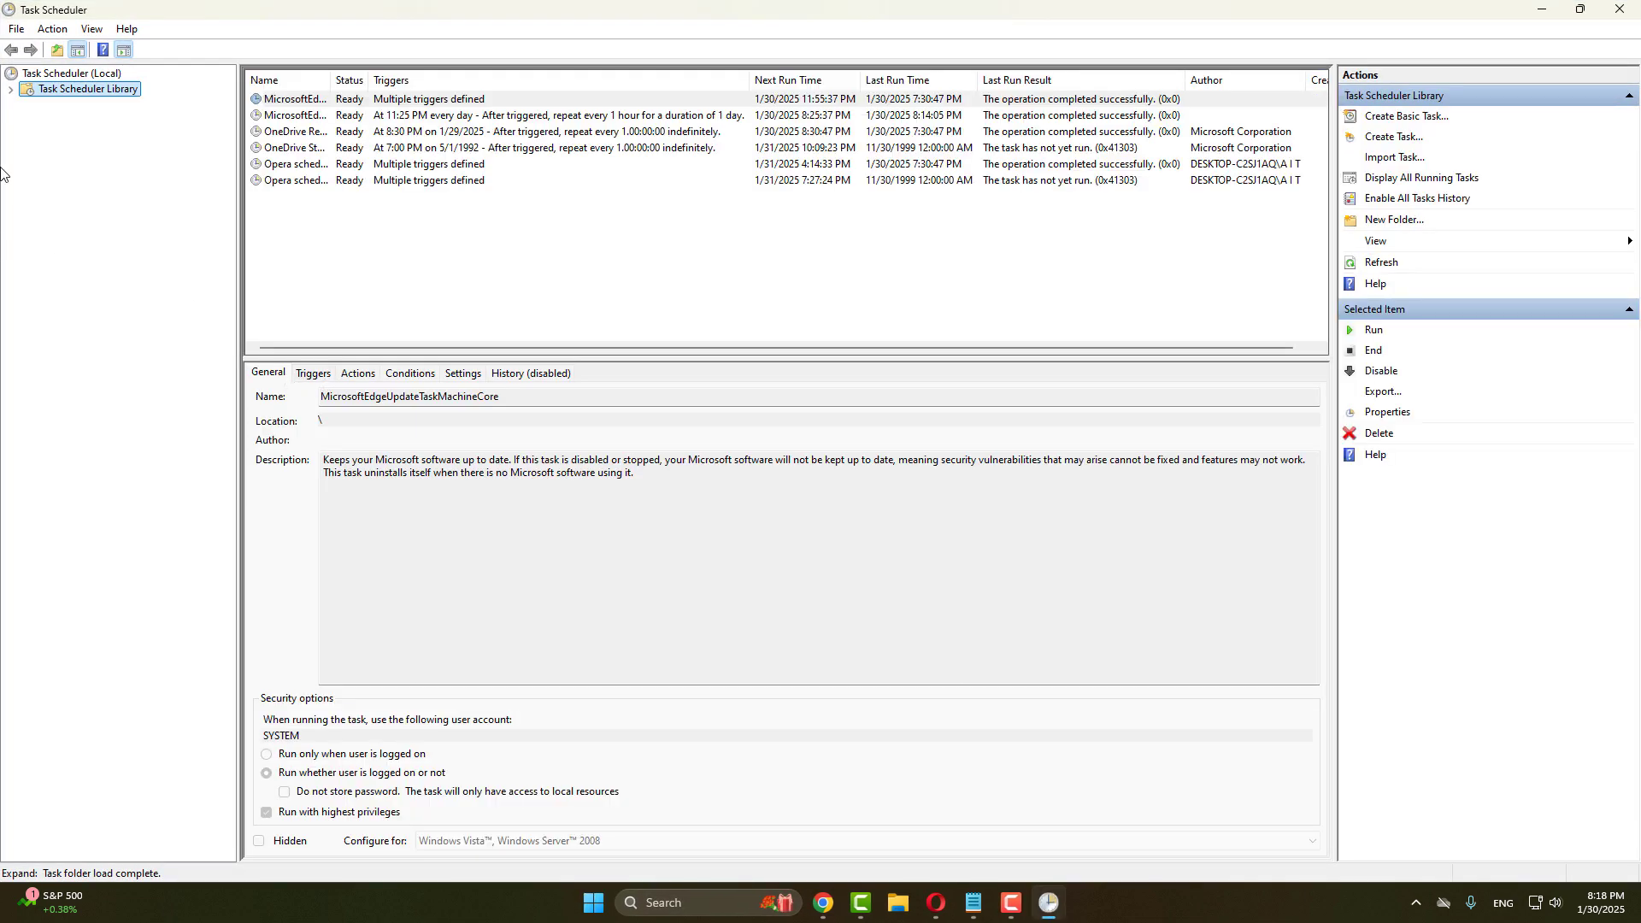
Step: Open the Windows Defender folder under Microsoft > Windows in the Task Scheduler Library
{"action": "left_click", "coordinate": [11, 88]}
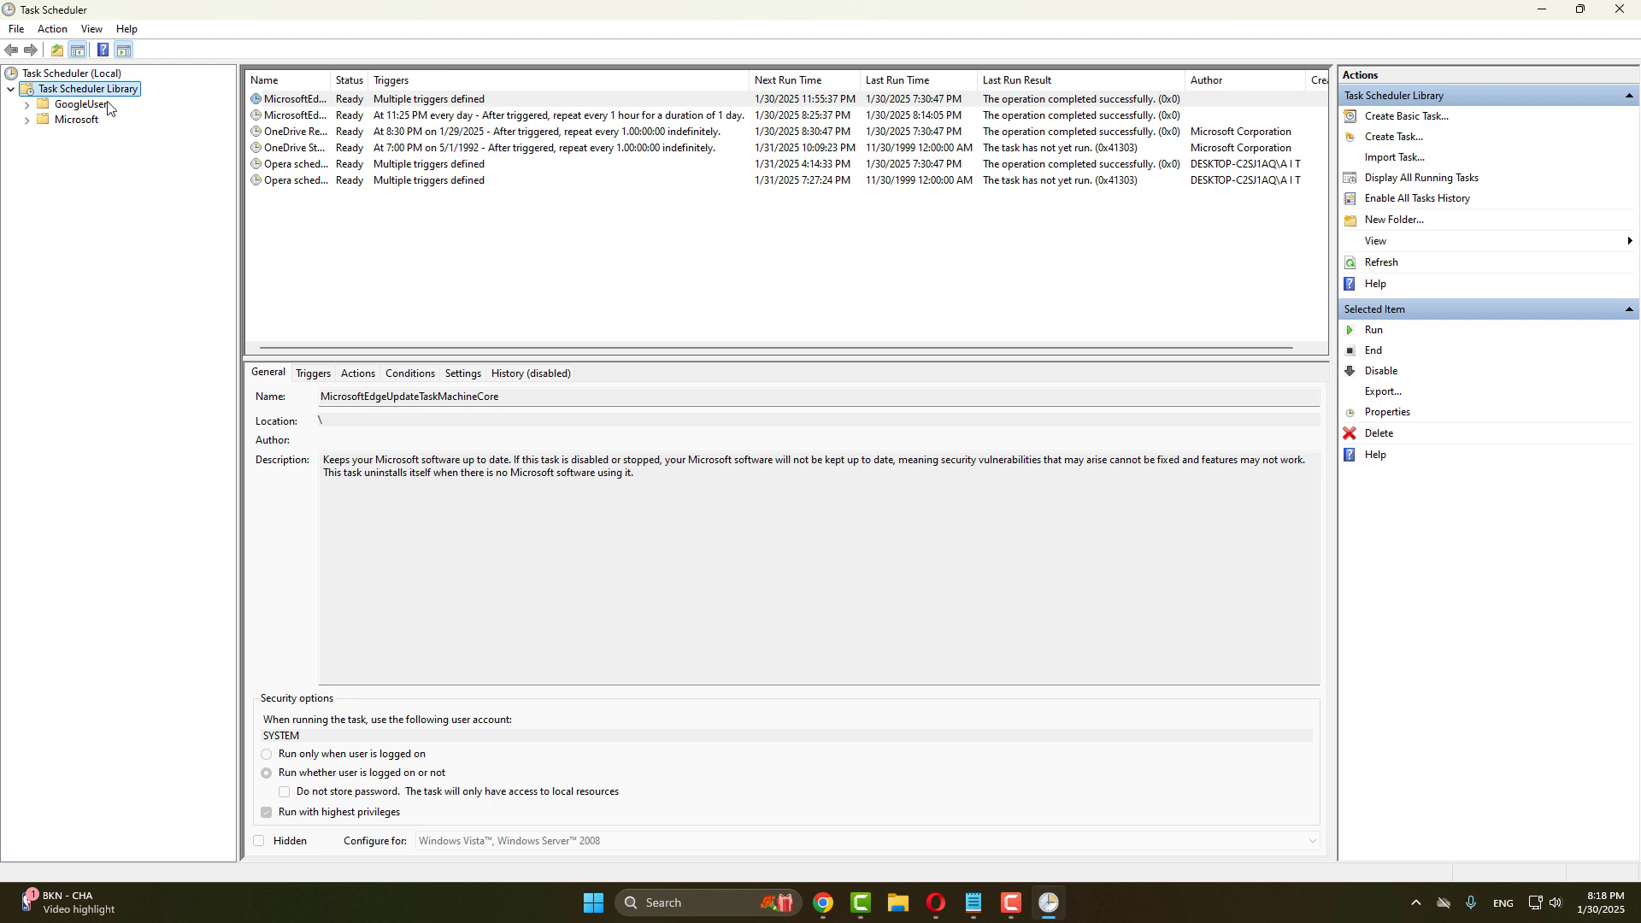
{"action": "left_click", "coordinate": [89, 120]}
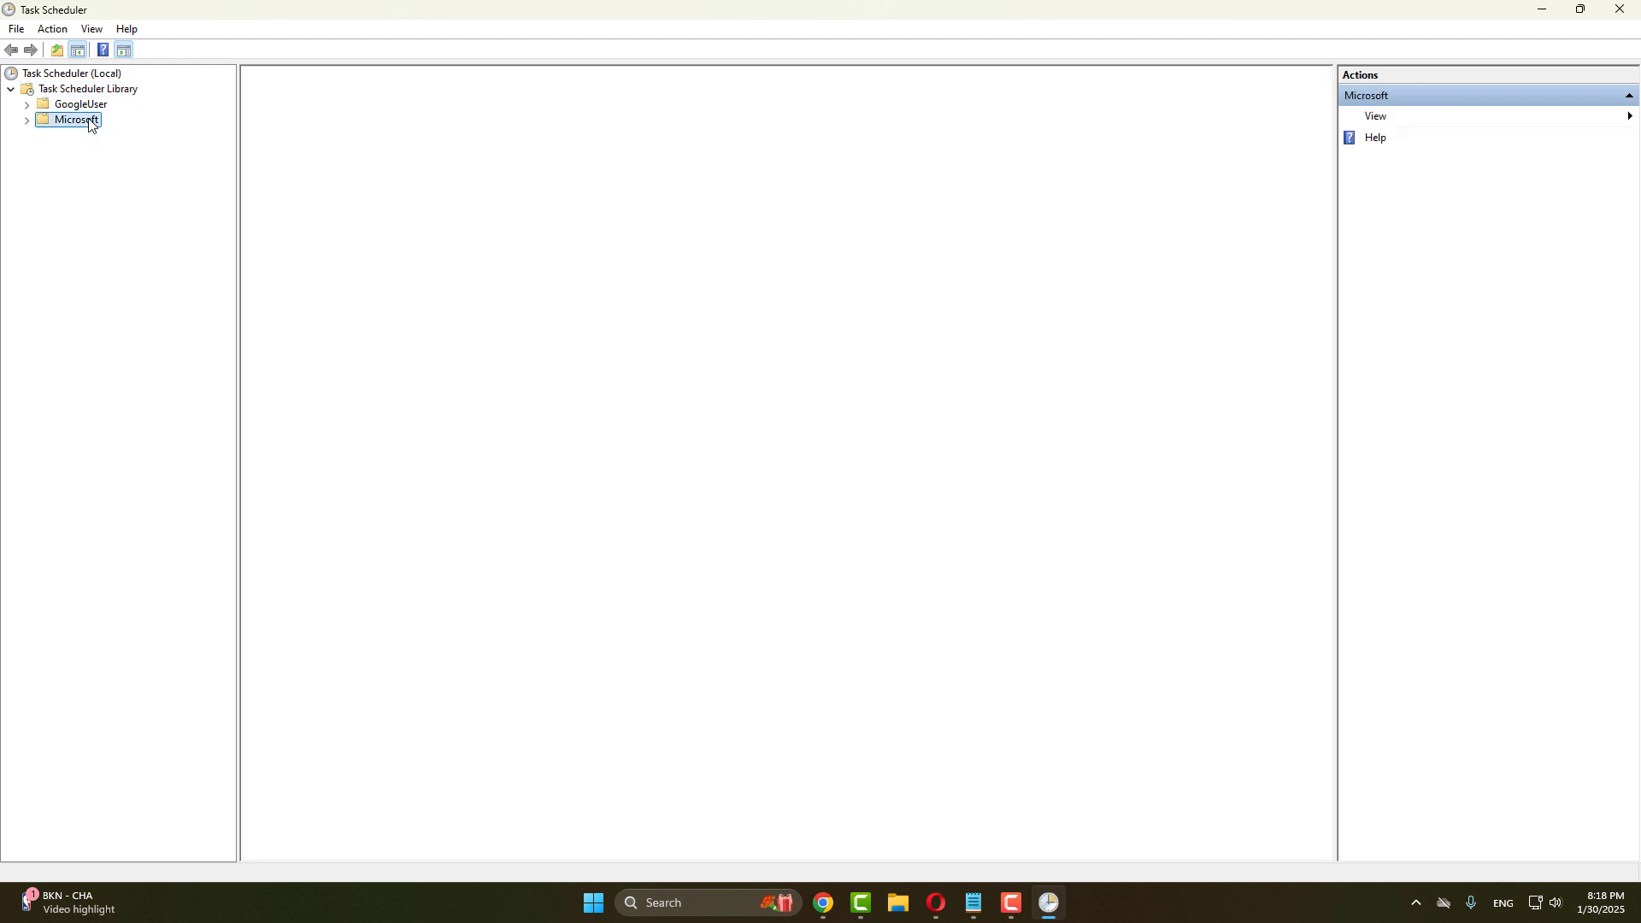
{"action": "left_click", "coordinate": [27, 120]}
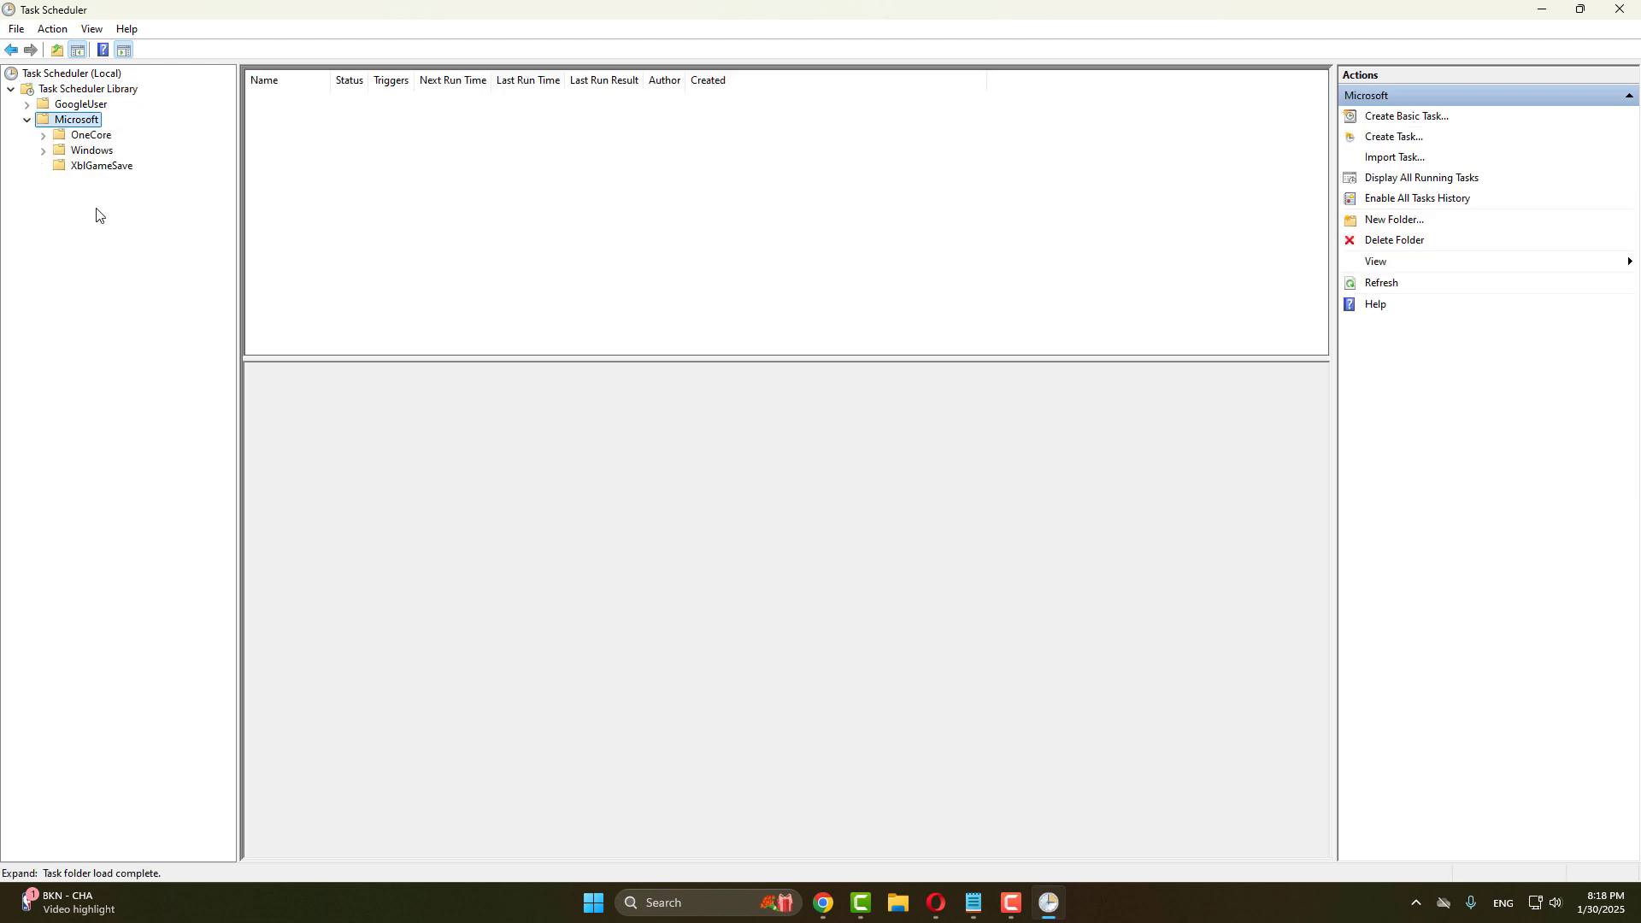
{"action": "left_click", "coordinate": [93, 152]}
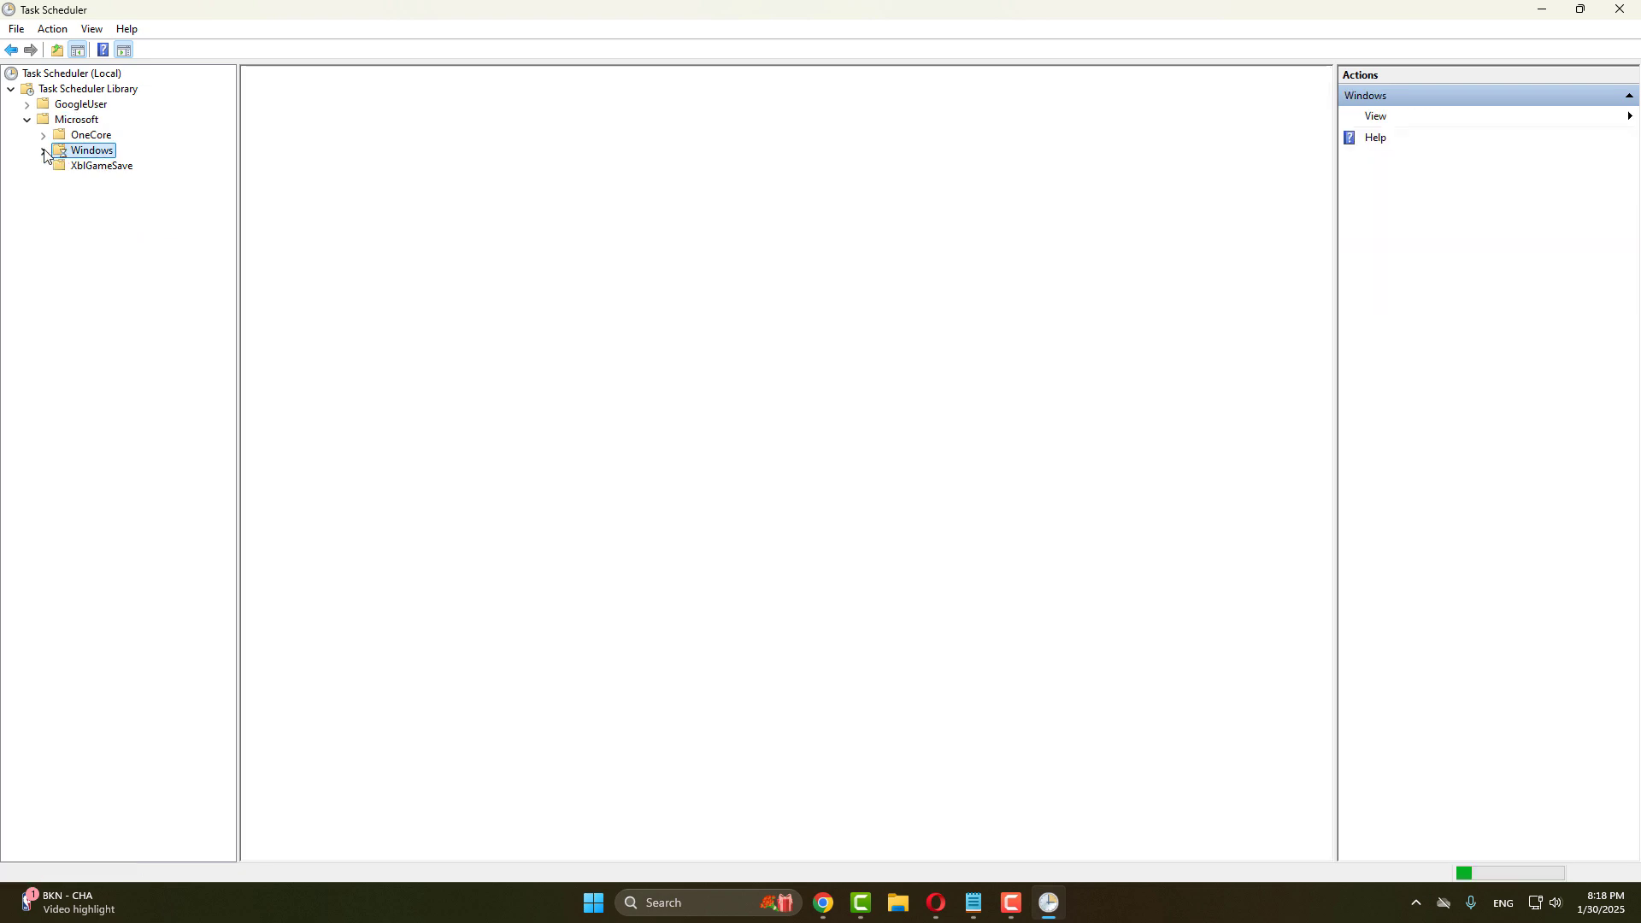
{"action": "left_click", "coordinate": [43, 151]}
{"action": "scroll", "coordinate": [189, 556], "scroll_direction": "down", "scroll_amount": 5}
{"action": "scroll", "coordinate": [189, 556], "scroll_direction": "down", "scroll_amount": 1}
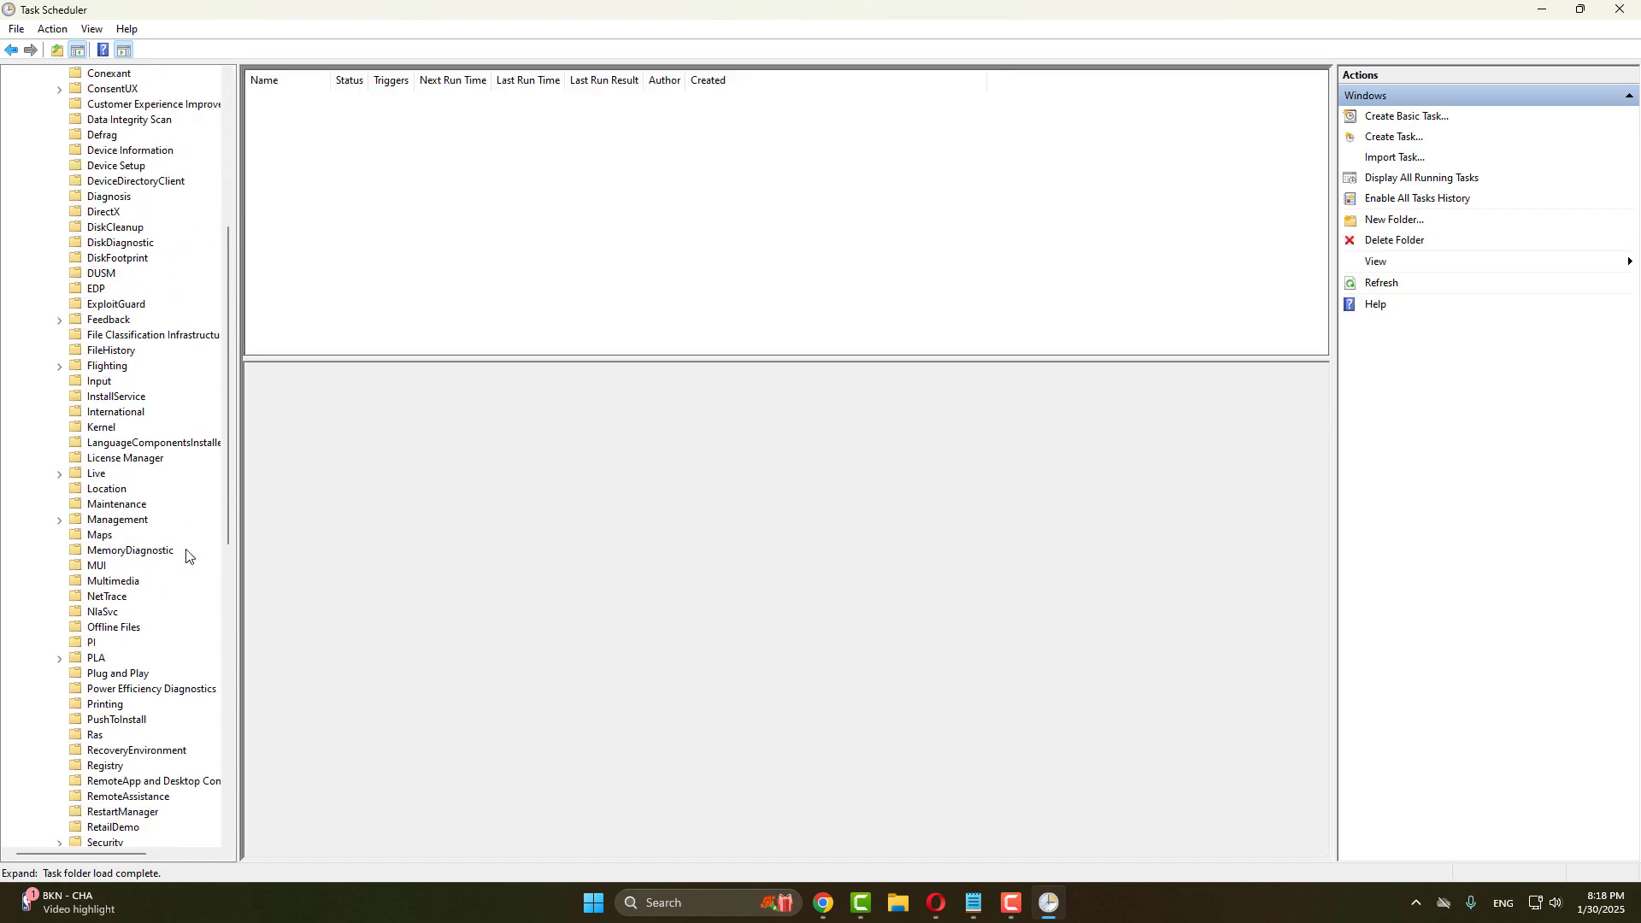
{"action": "scroll", "coordinate": [186, 556], "scroll_direction": "down", "scroll_amount": 4}
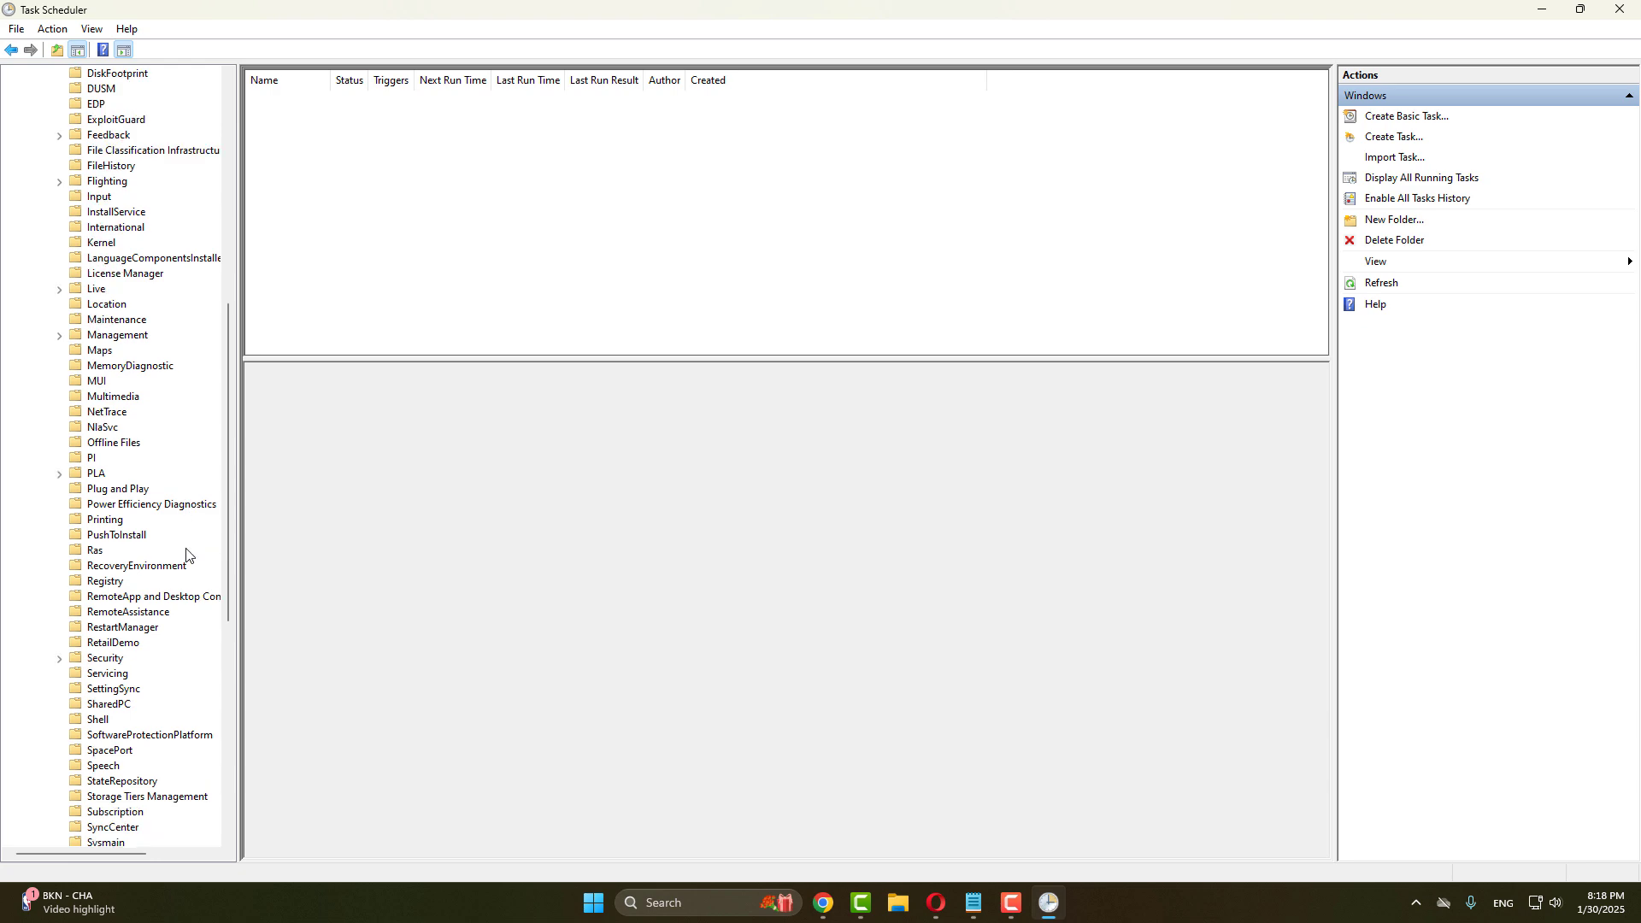
{"action": "scroll", "coordinate": [187, 556], "scroll_direction": "down", "scroll_amount": 10}
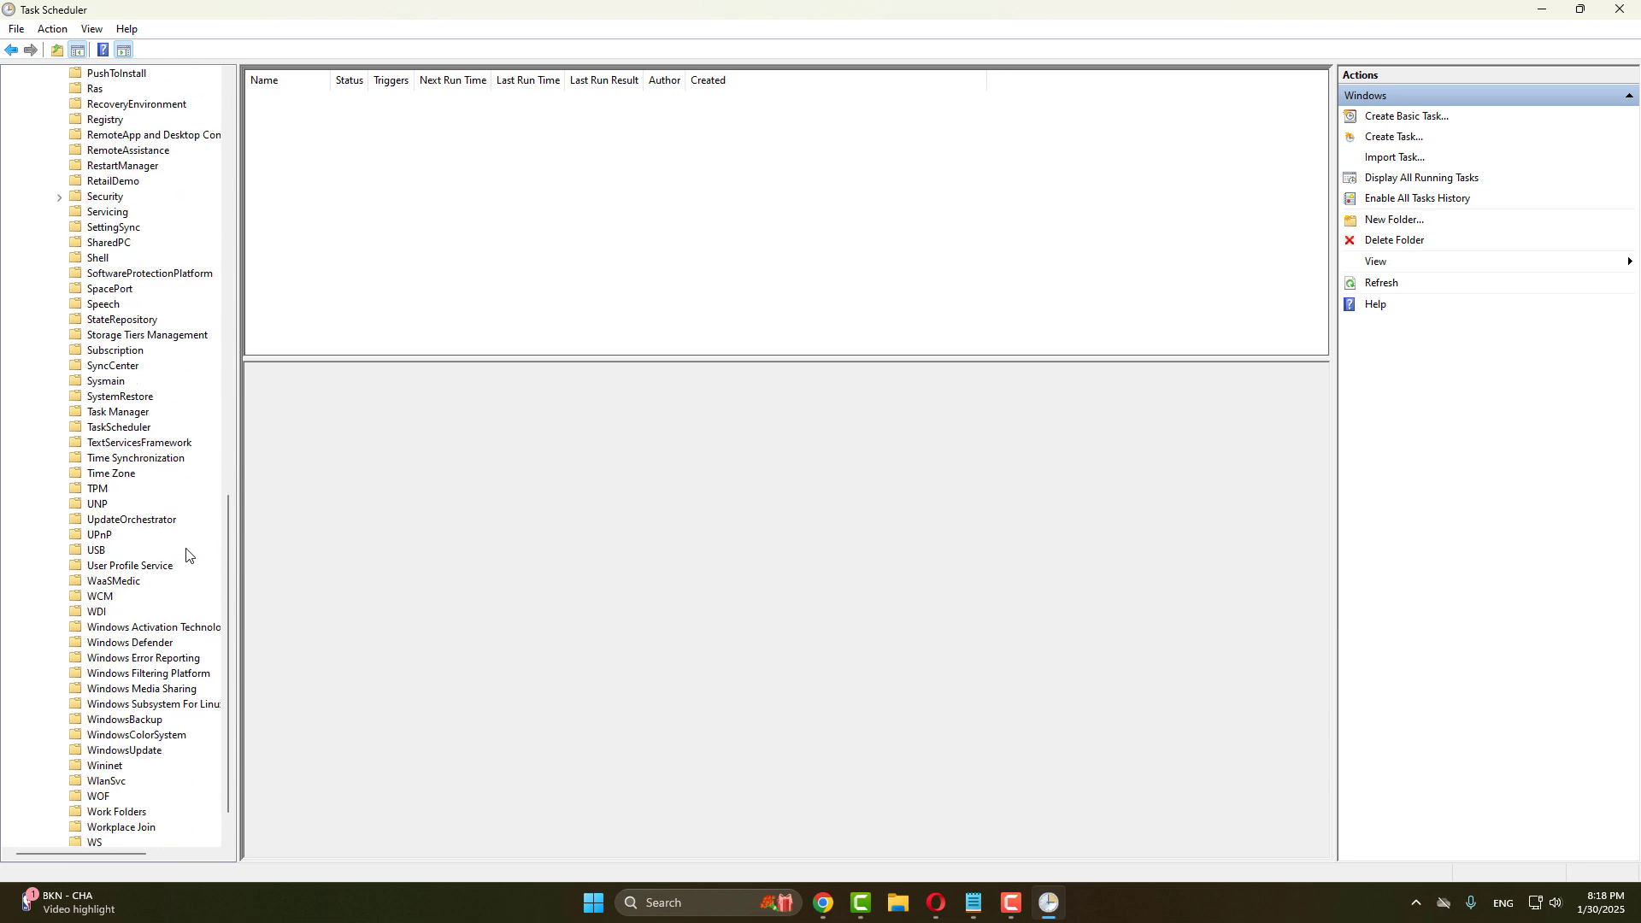
{"action": "left_click", "coordinate": [124, 648]}
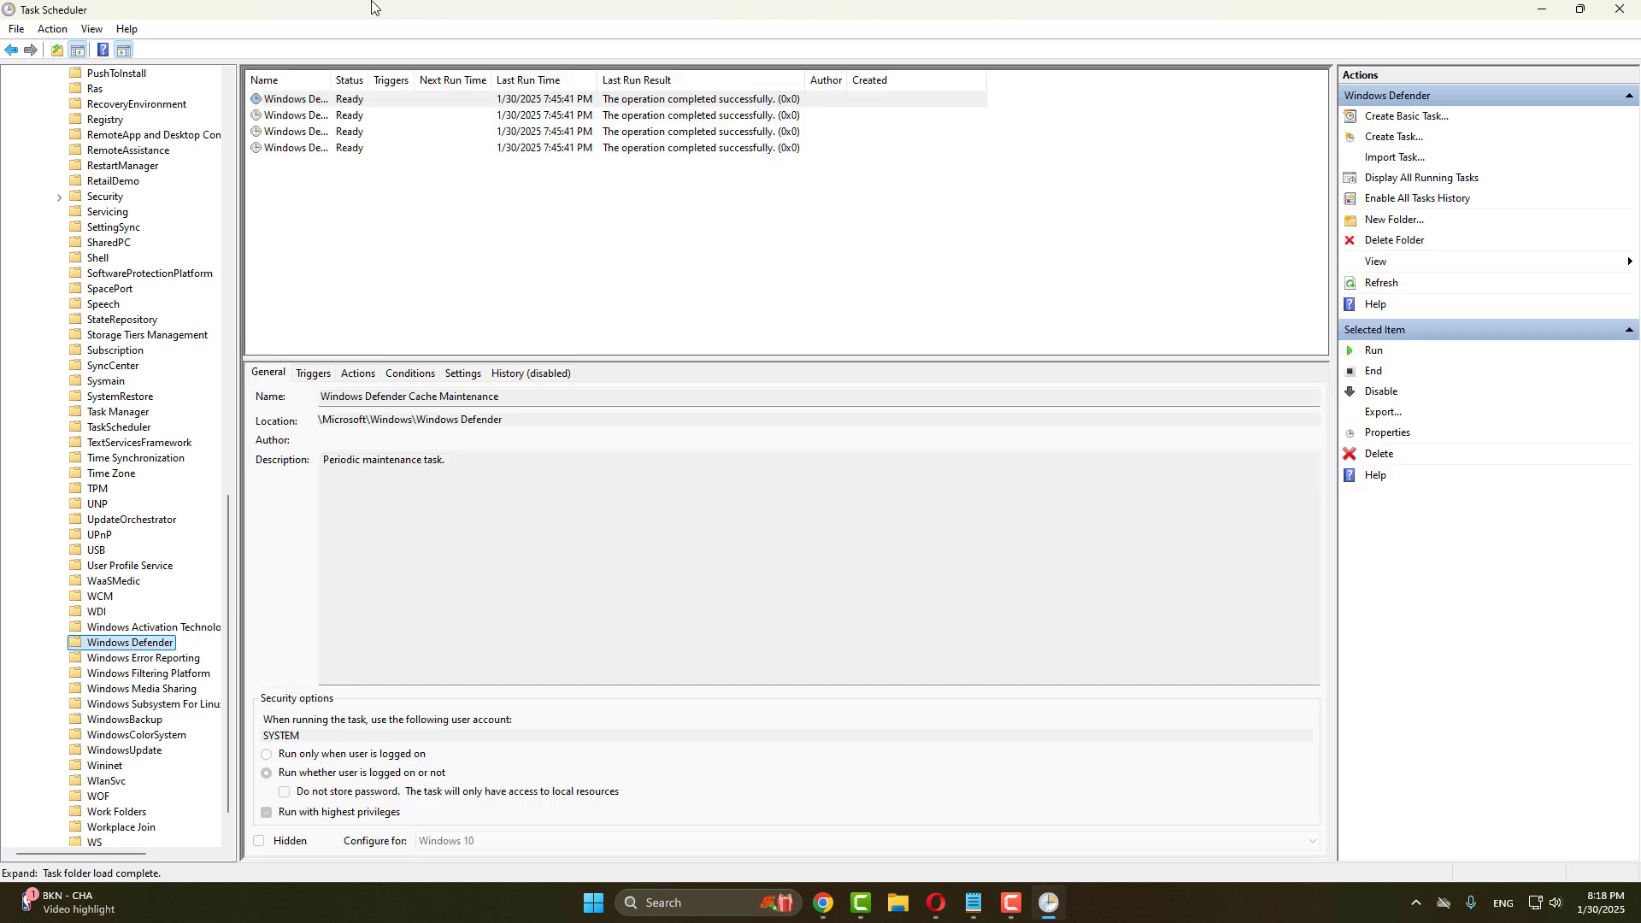
Step: Widen the task list's Name column and open the properties of the Windows Defender Scheduled Scan task
{"action": "left_click_drag", "start_coordinate": [327, 78], "coordinate": [638, 79]}
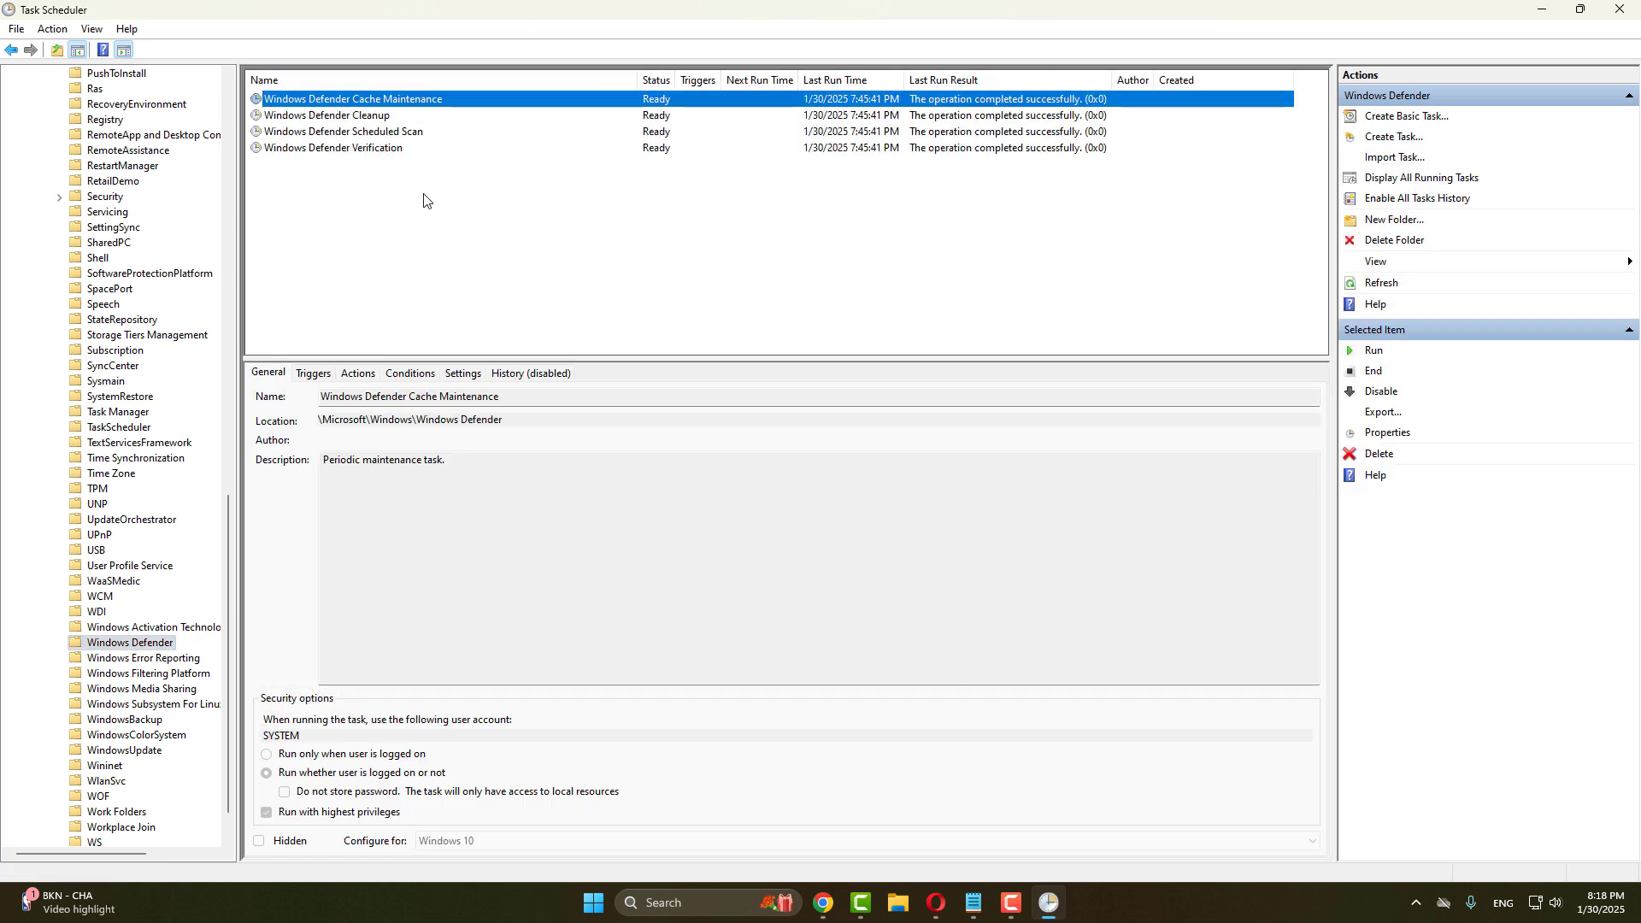
{"action": "left_click", "coordinate": [309, 137]}
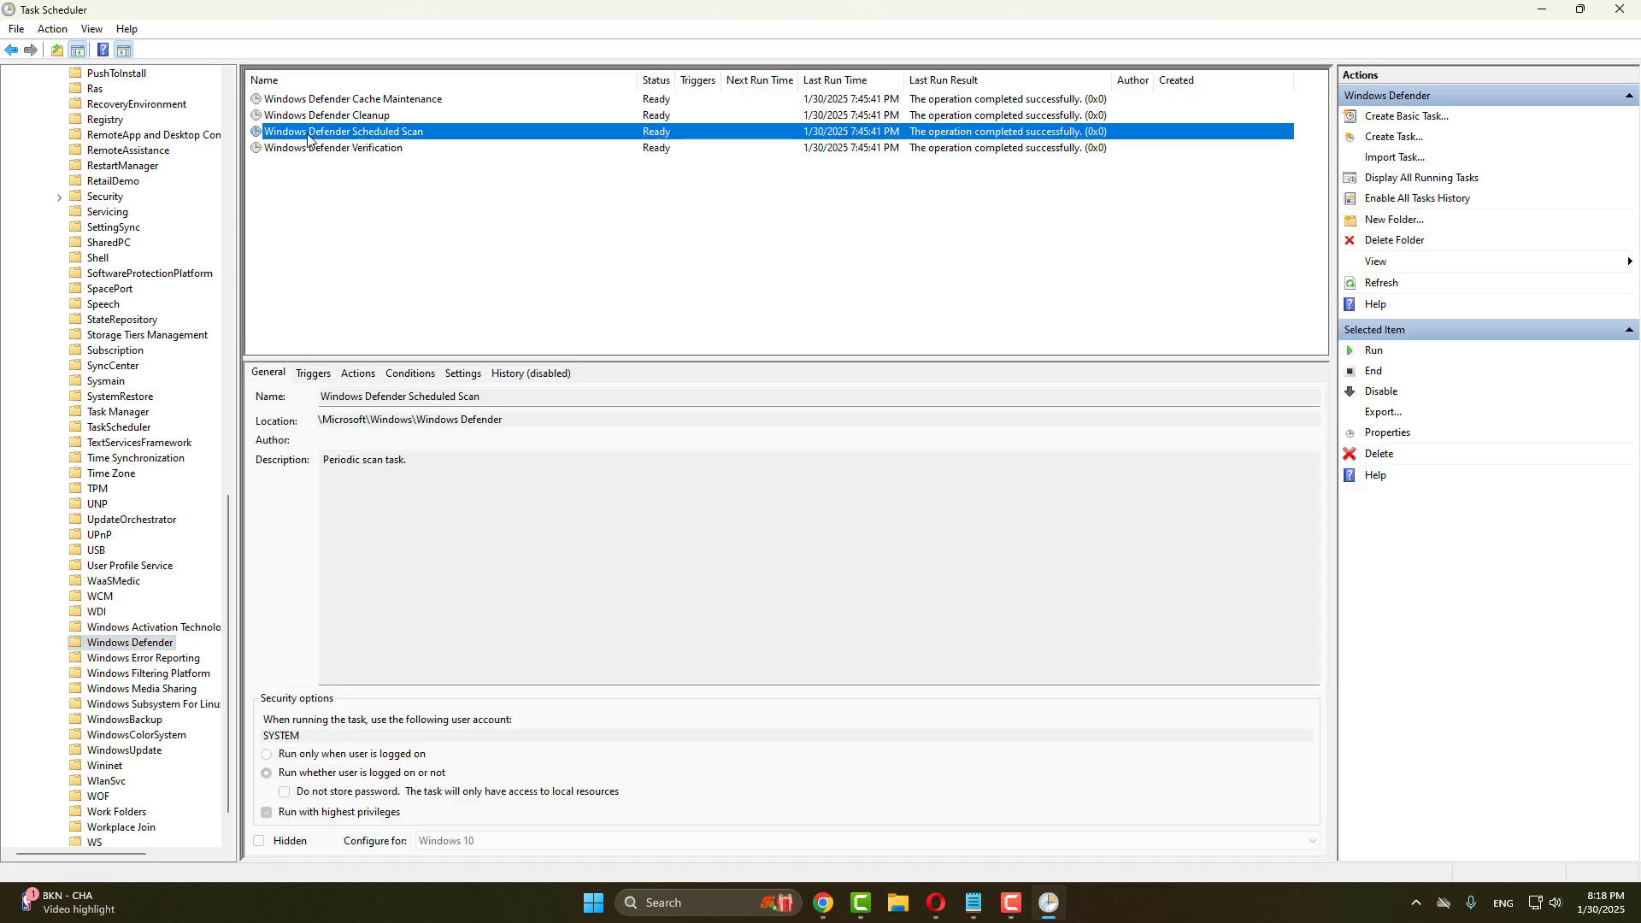
{"action": "double_click", "coordinate": [383, 131]}
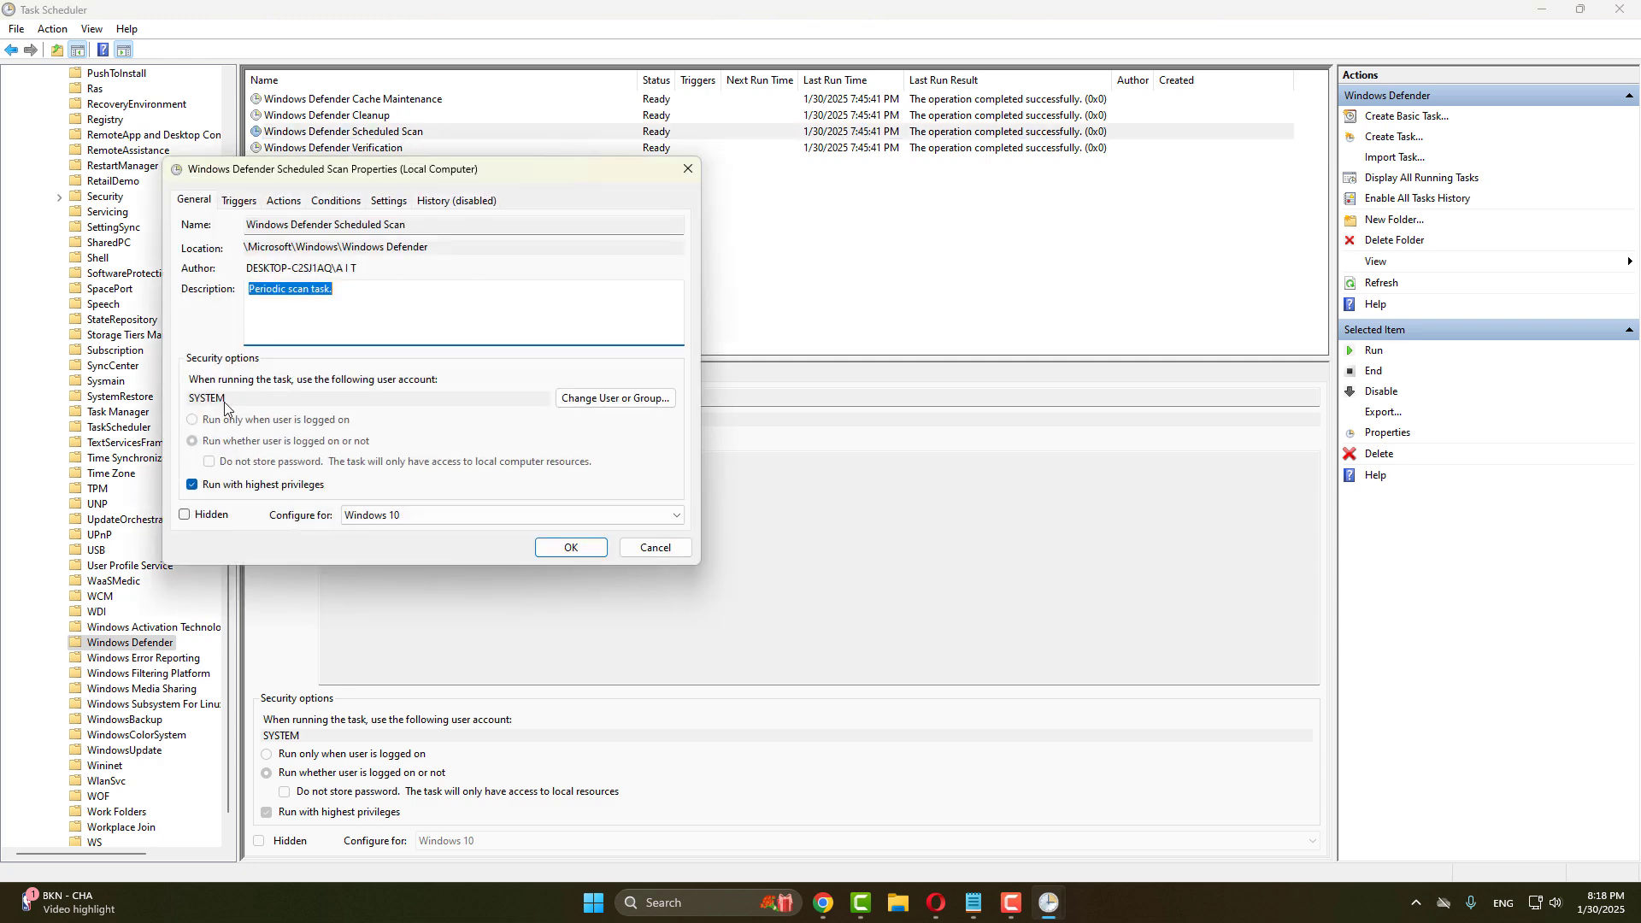
Step: Disable "Run with highest privileges" and "Start the task only if the computer is on AC power" for the scheduled scan, and save the changes
{"action": "left_click", "coordinate": [195, 486]}
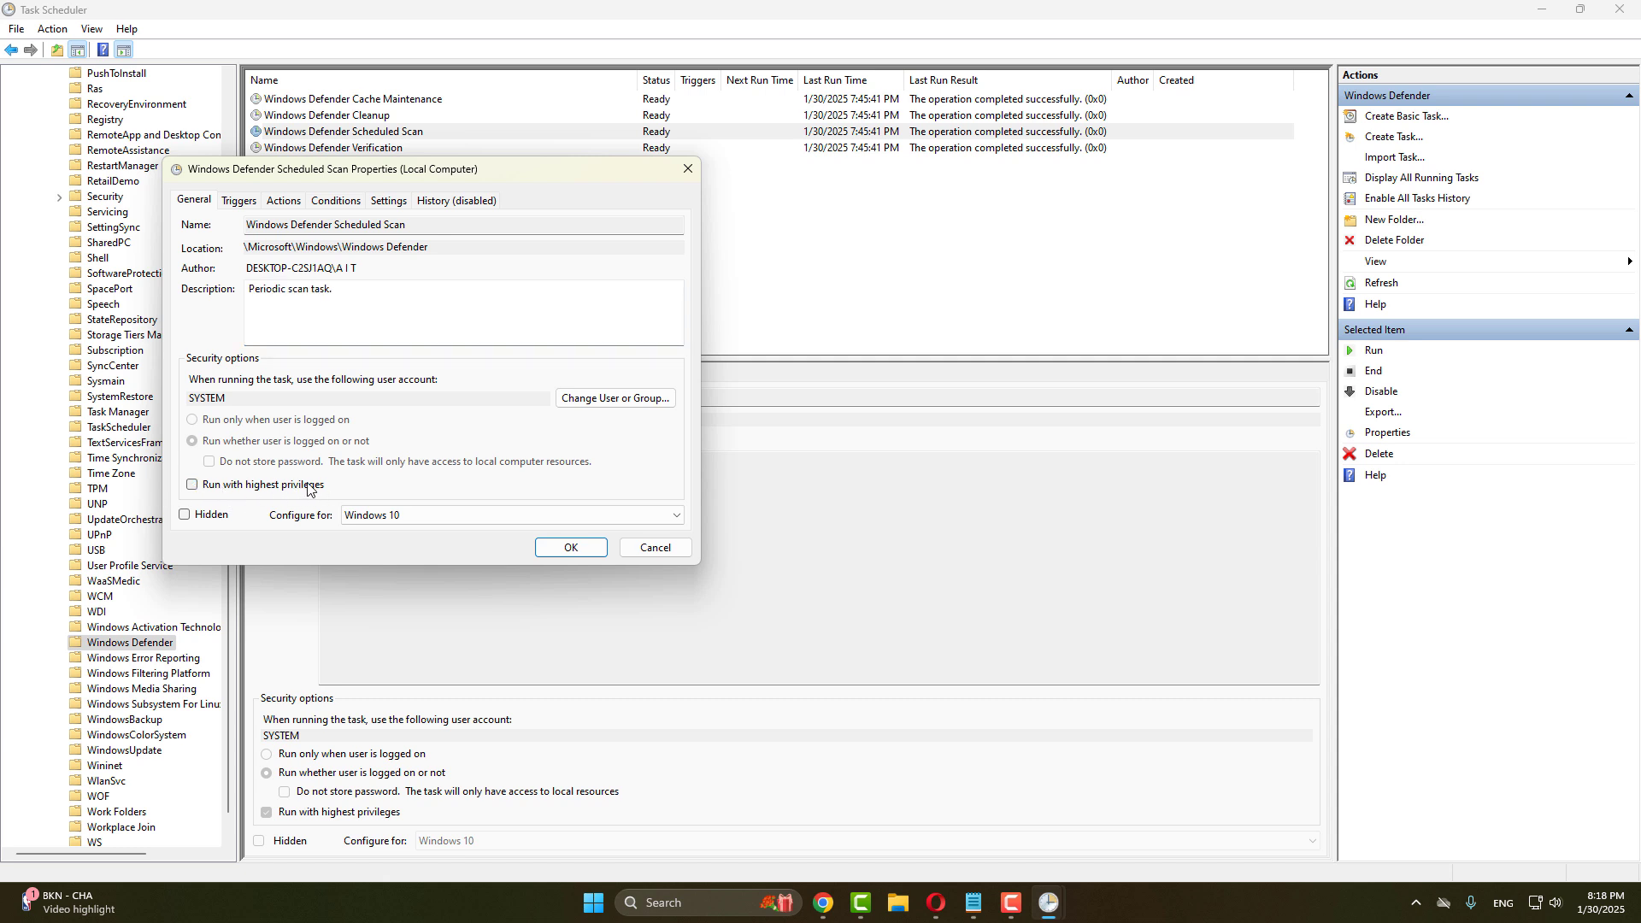
{"action": "left_click", "coordinate": [336, 200]}
{"action": "left_click", "coordinate": [202, 352]}
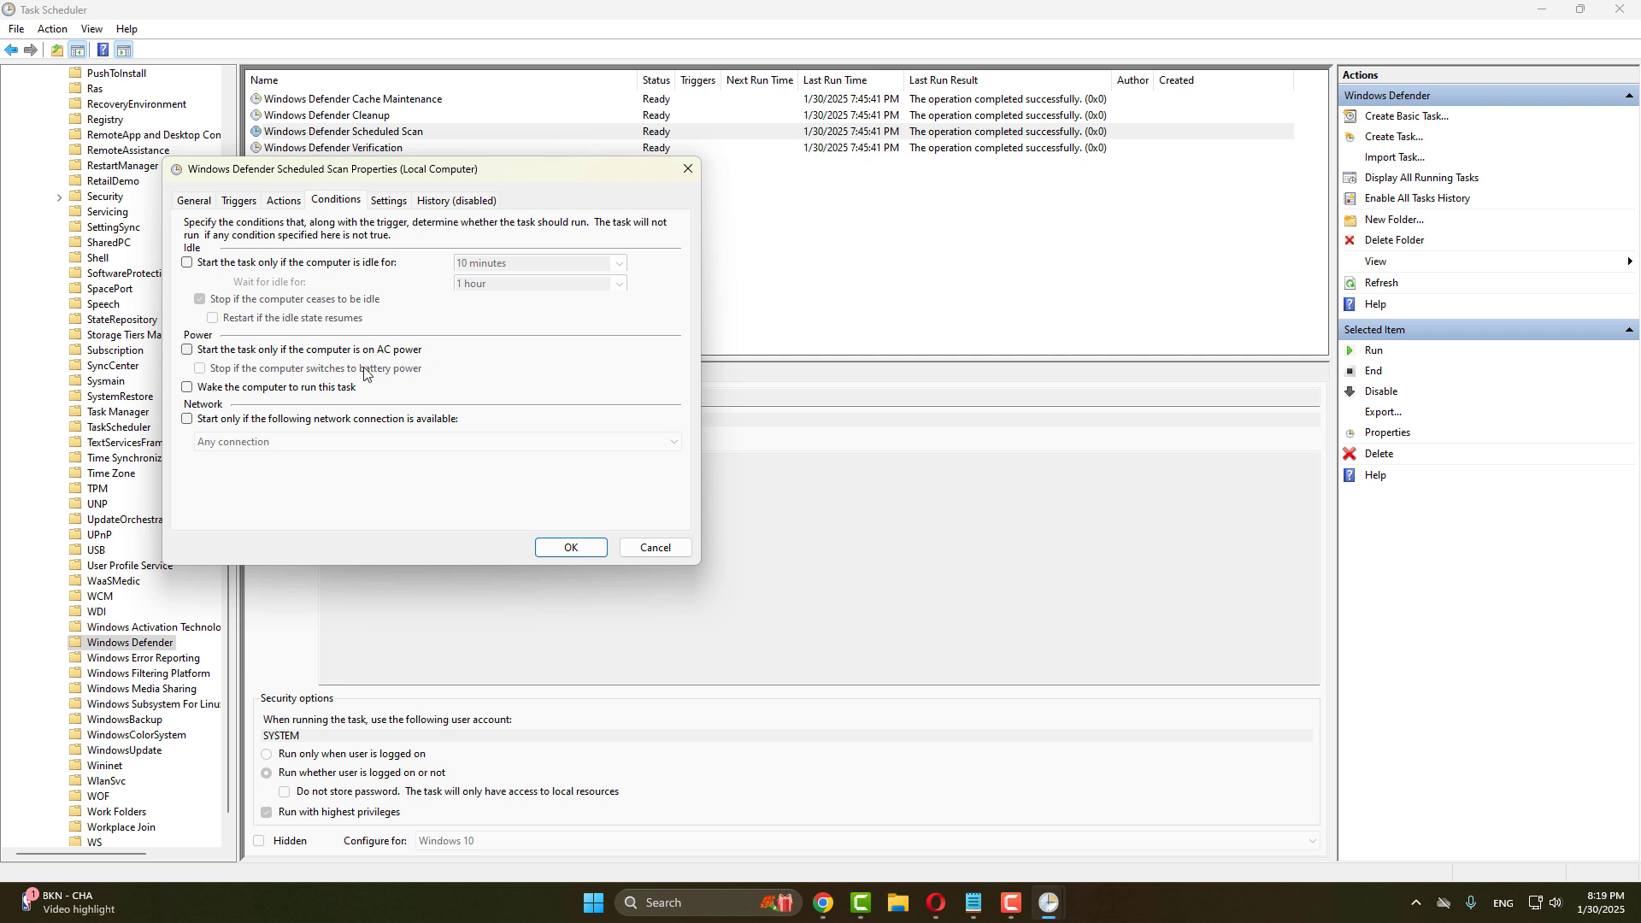
{"action": "left_click", "coordinate": [571, 547]}
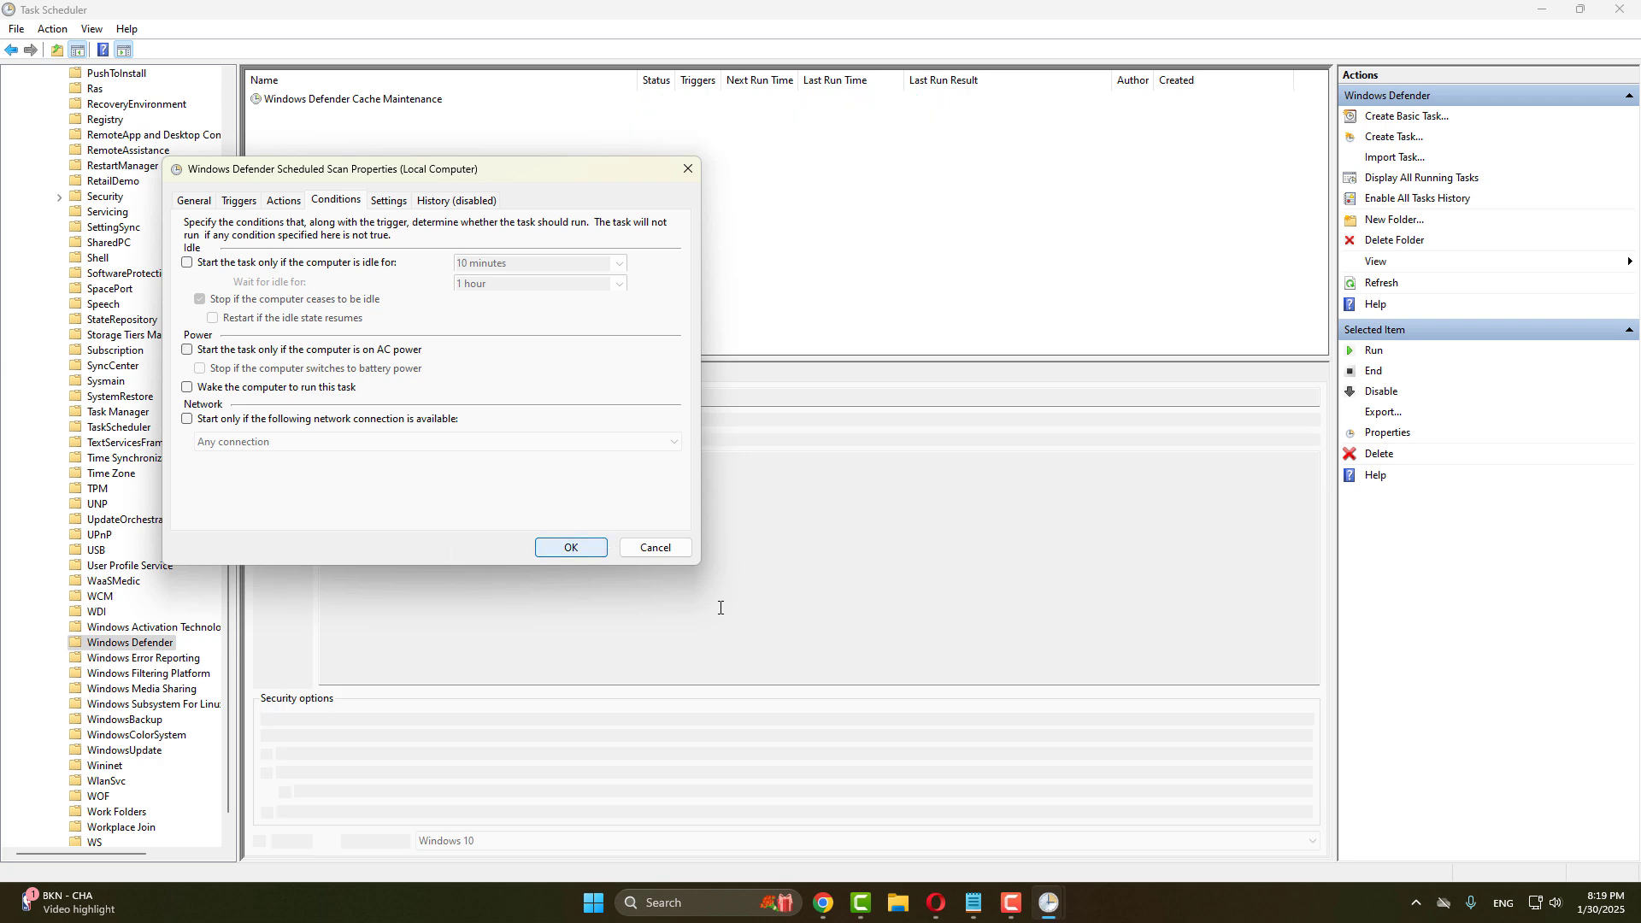
Step: Collapse the Windows, Microsoft and Task Scheduler Library folders and close Task Scheduler
{"action": "scroll", "coordinate": [64, 247], "scroll_direction": "up", "scroll_amount": 8}
{"action": "scroll", "coordinate": [64, 247], "scroll_direction": "up", "scroll_amount": 7}
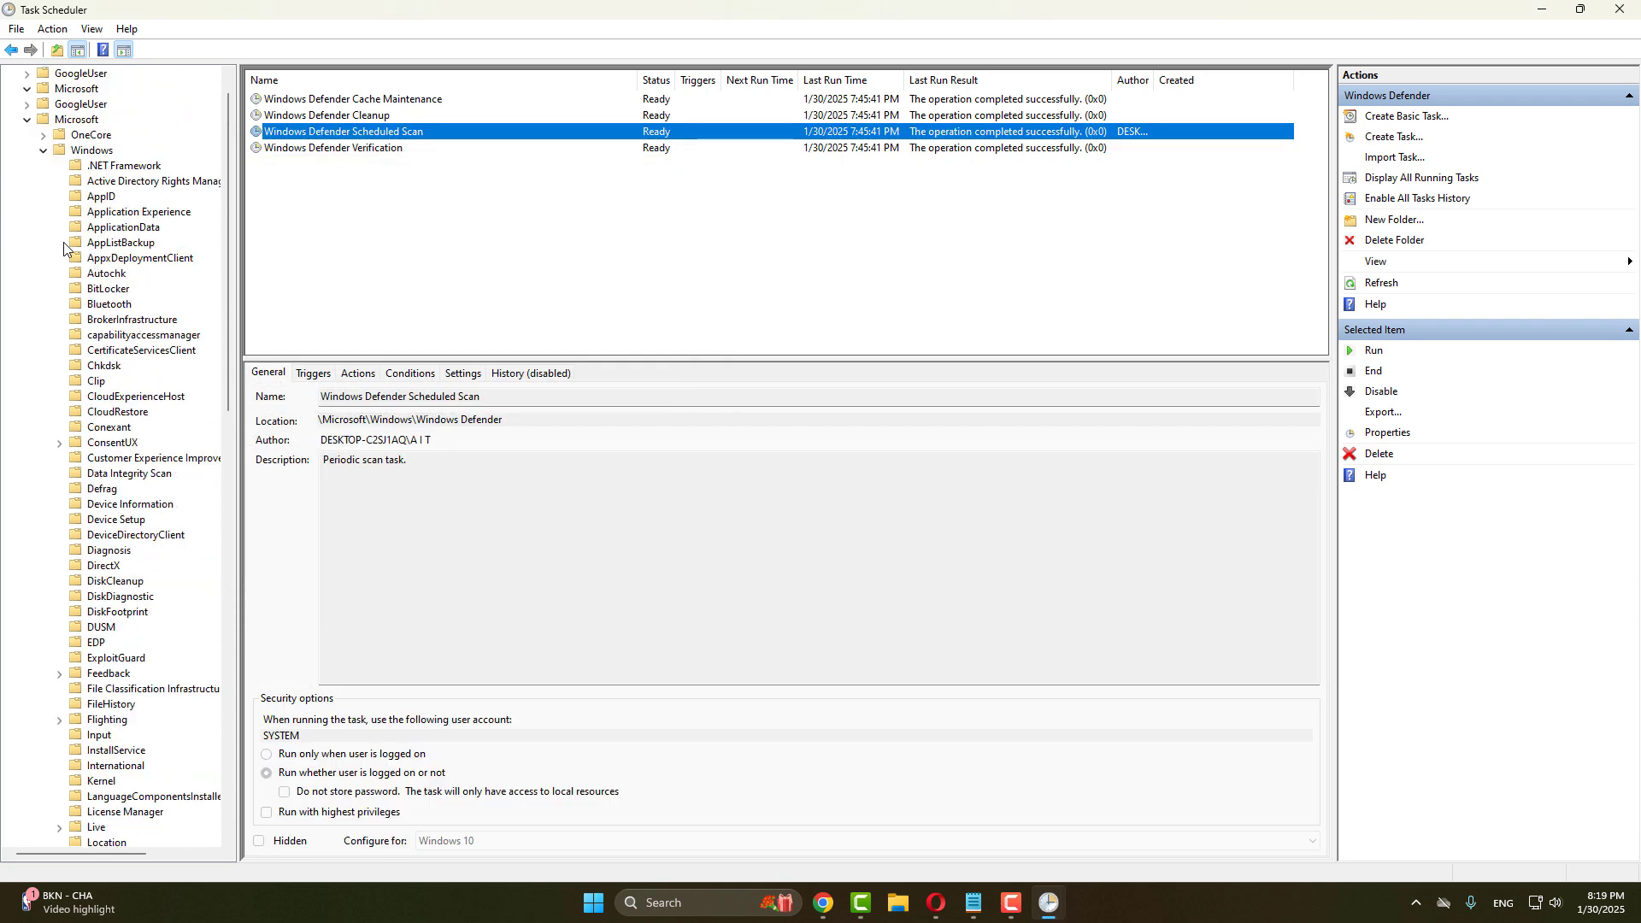
{"action": "left_click", "coordinate": [43, 150]}
{"action": "left_click", "coordinate": [26, 119]}
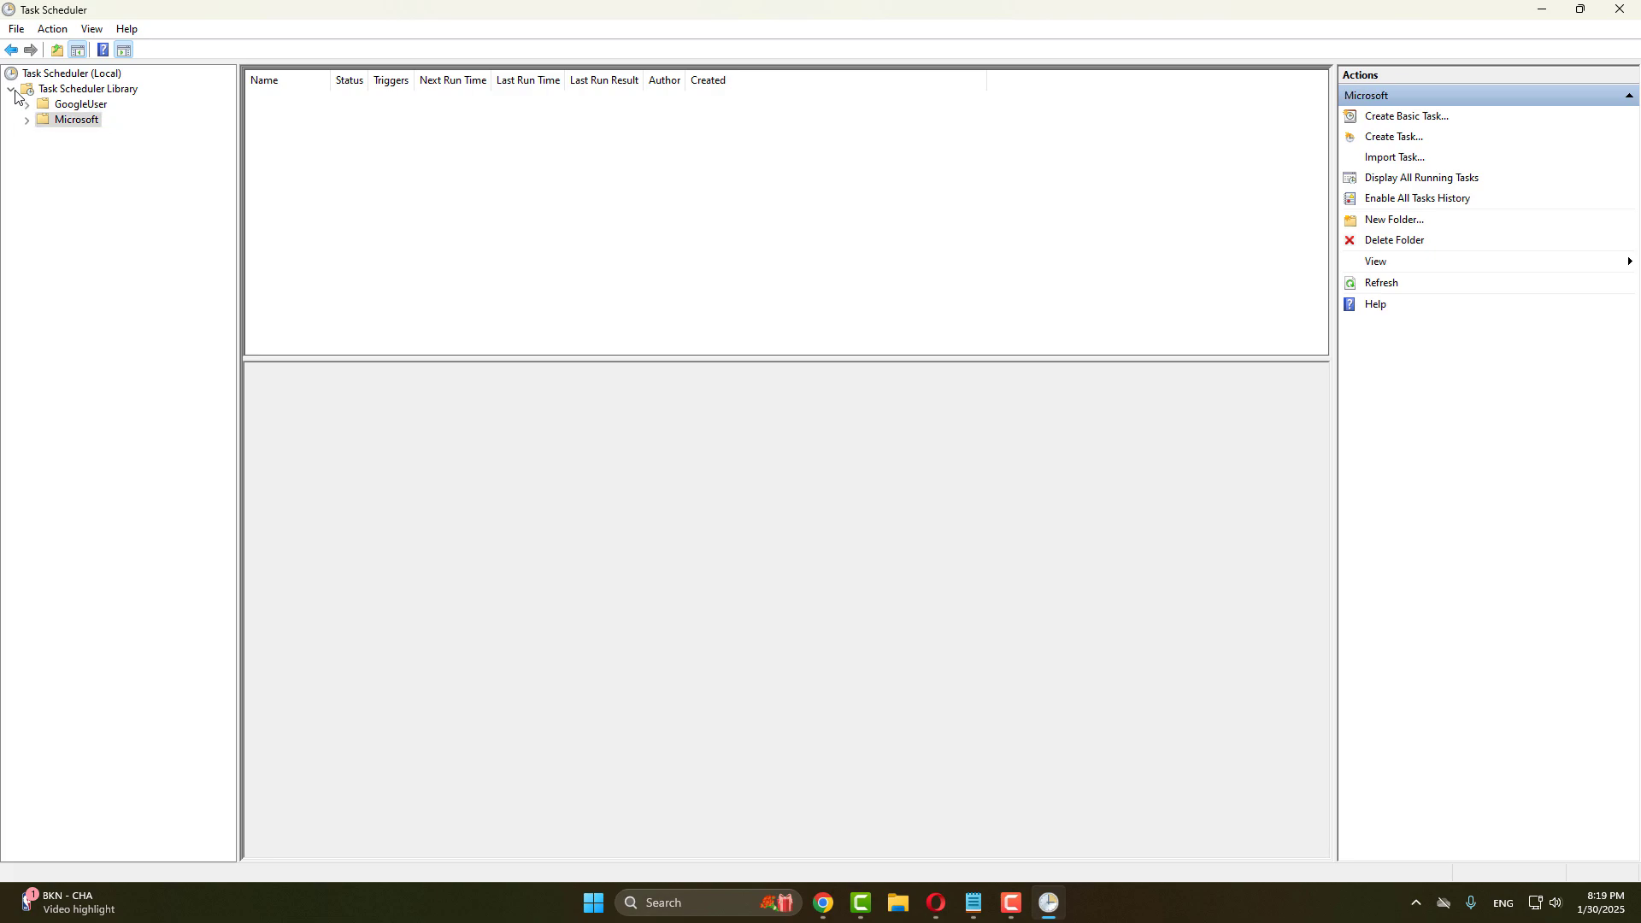
{"action": "left_click", "coordinate": [10, 89]}
{"action": "left_click", "coordinate": [1619, 10]}
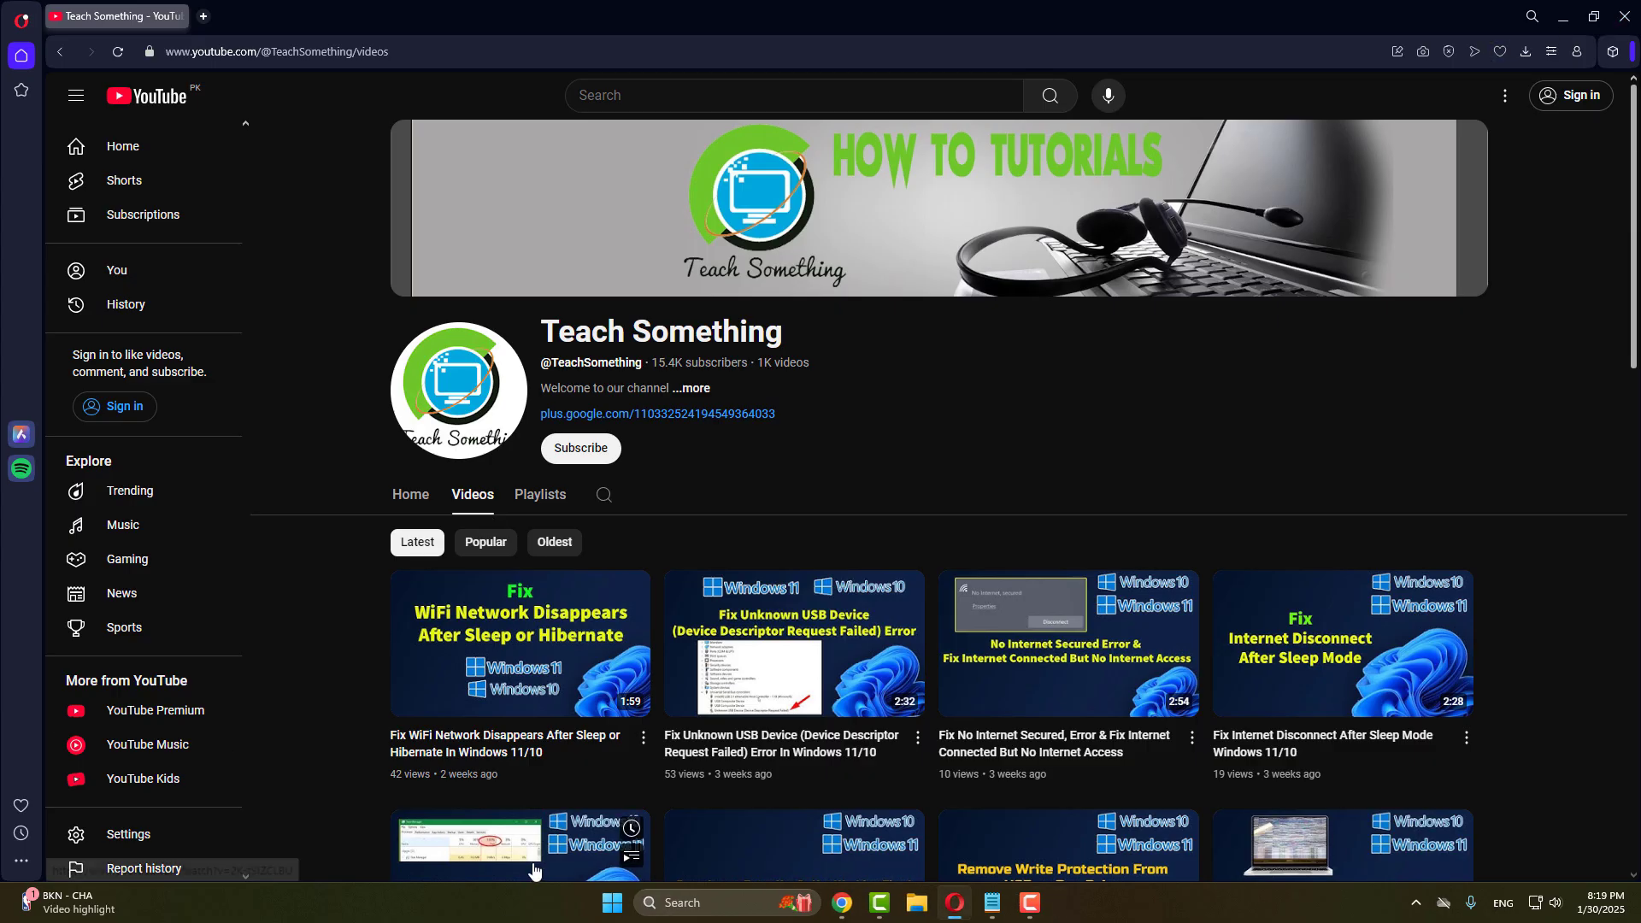
{"action": "left_click", "coordinate": [598, 903]}
{"action": "left_click", "coordinate": [1031, 844]}
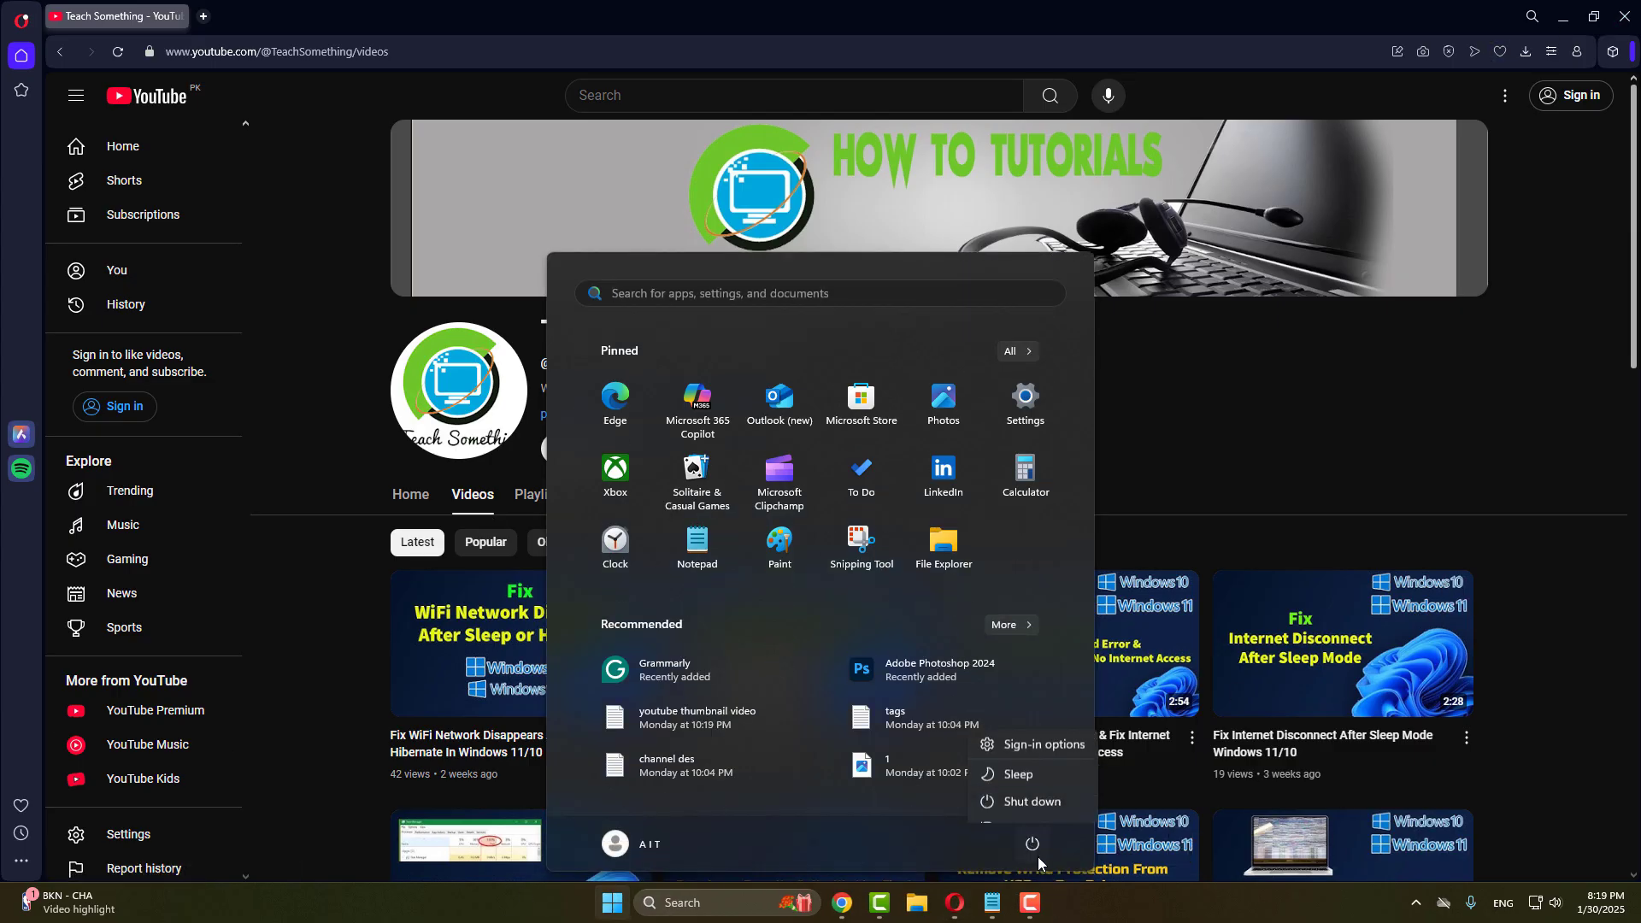
{"action": "key", "text": "Escape"}
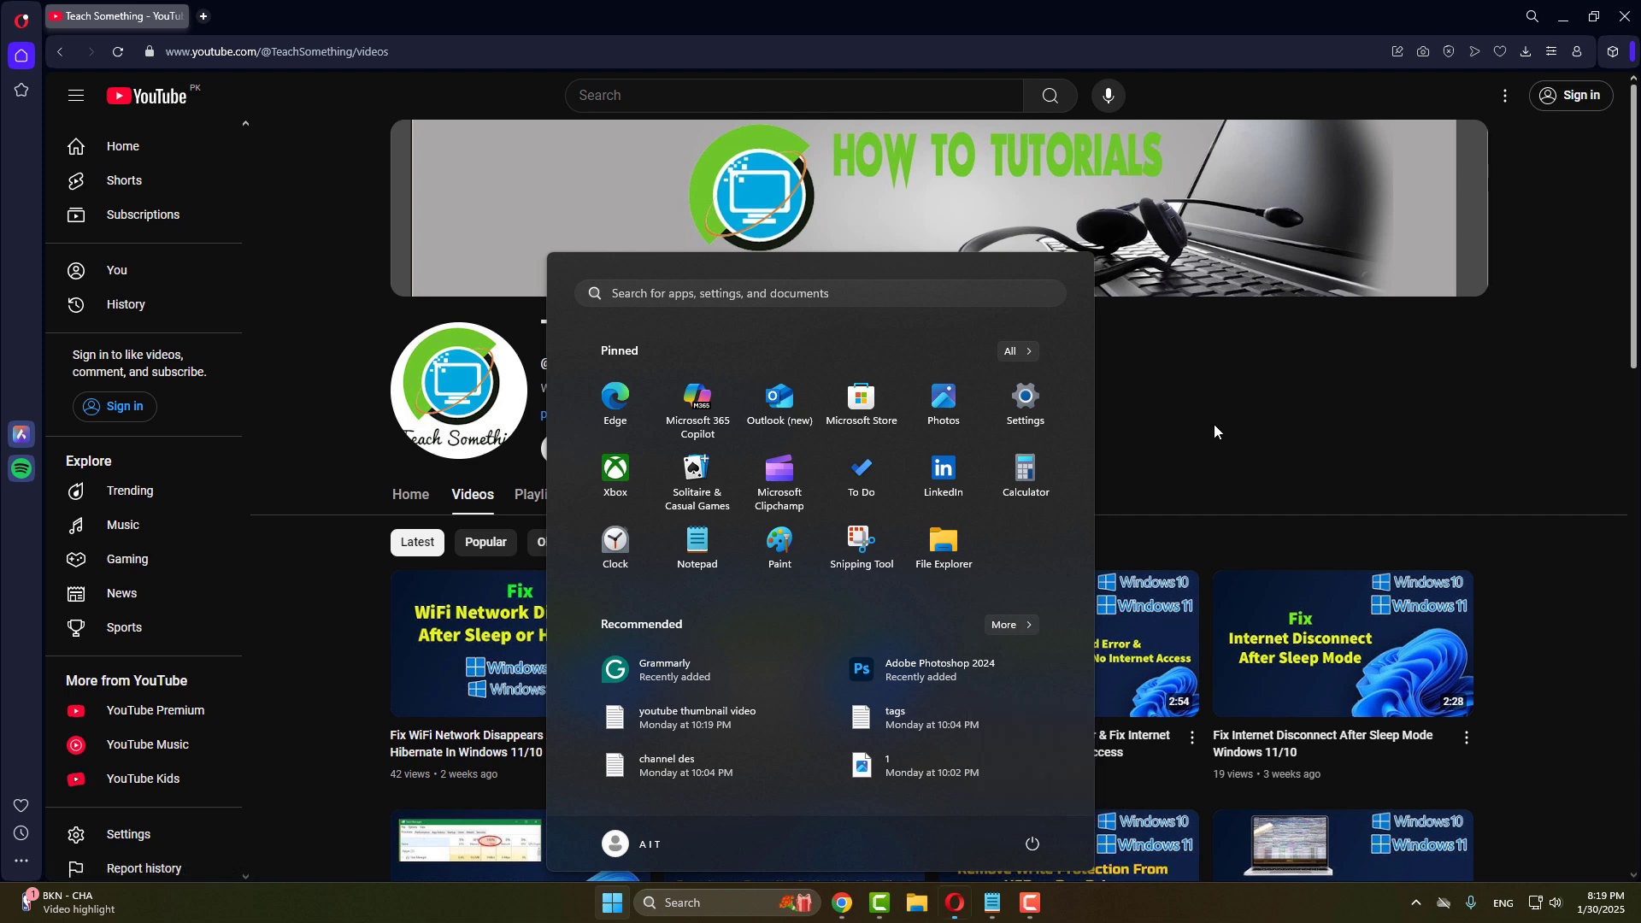
{"action": "left_click", "coordinate": [1214, 424]}
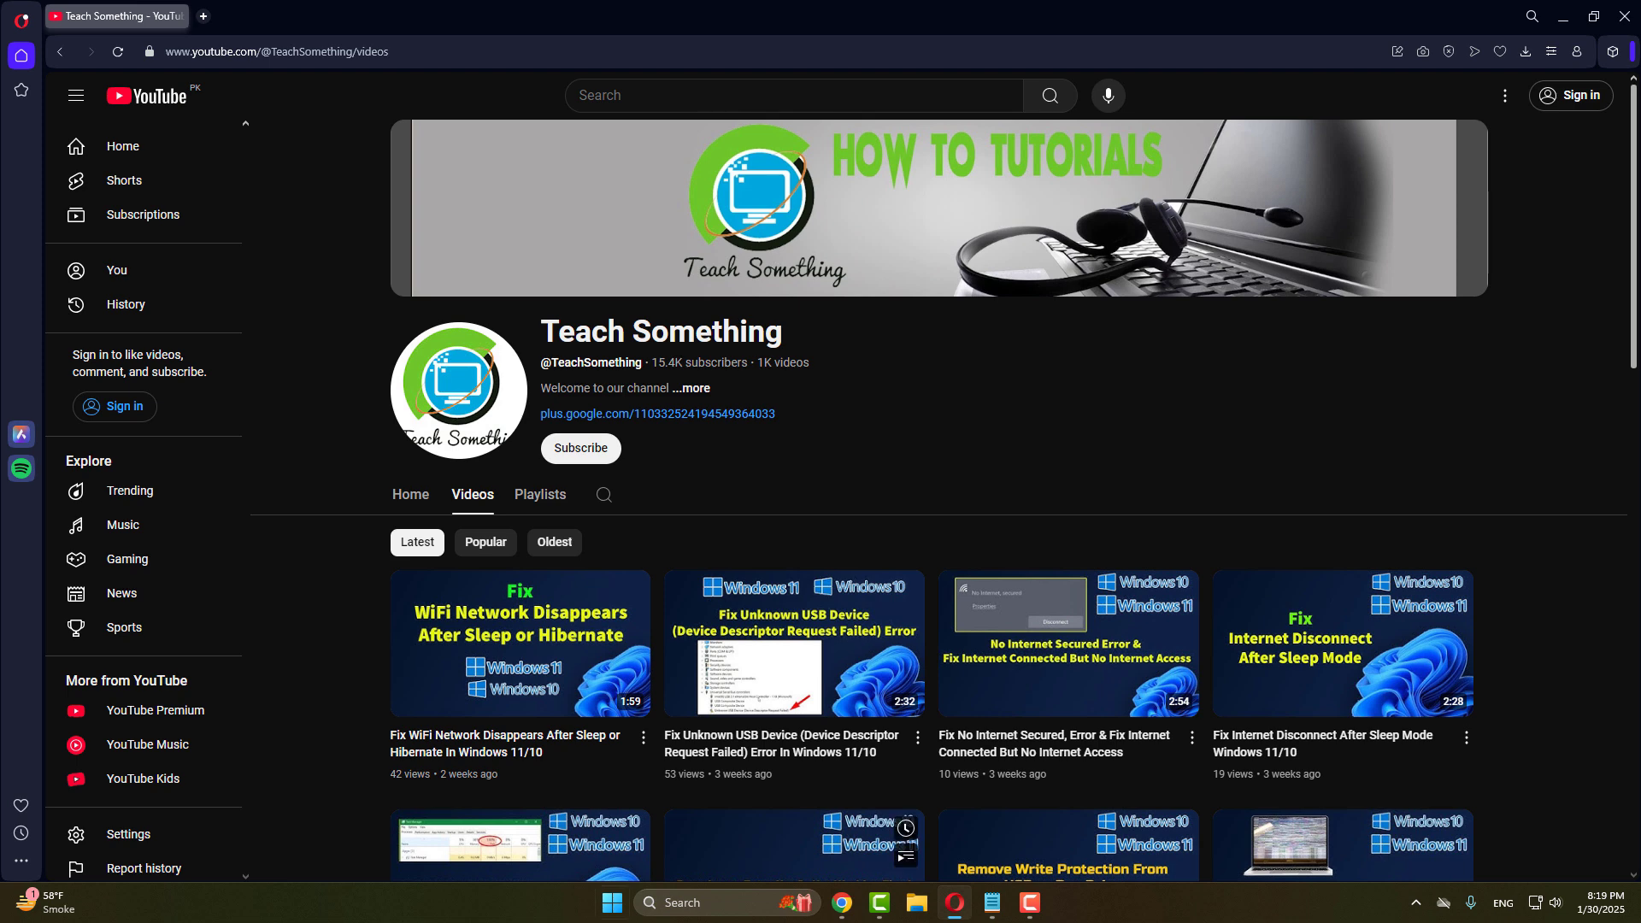
Step: Search Windows for "windows security" and open the Windows Security app
{"action": "left_click", "coordinate": [672, 901]}
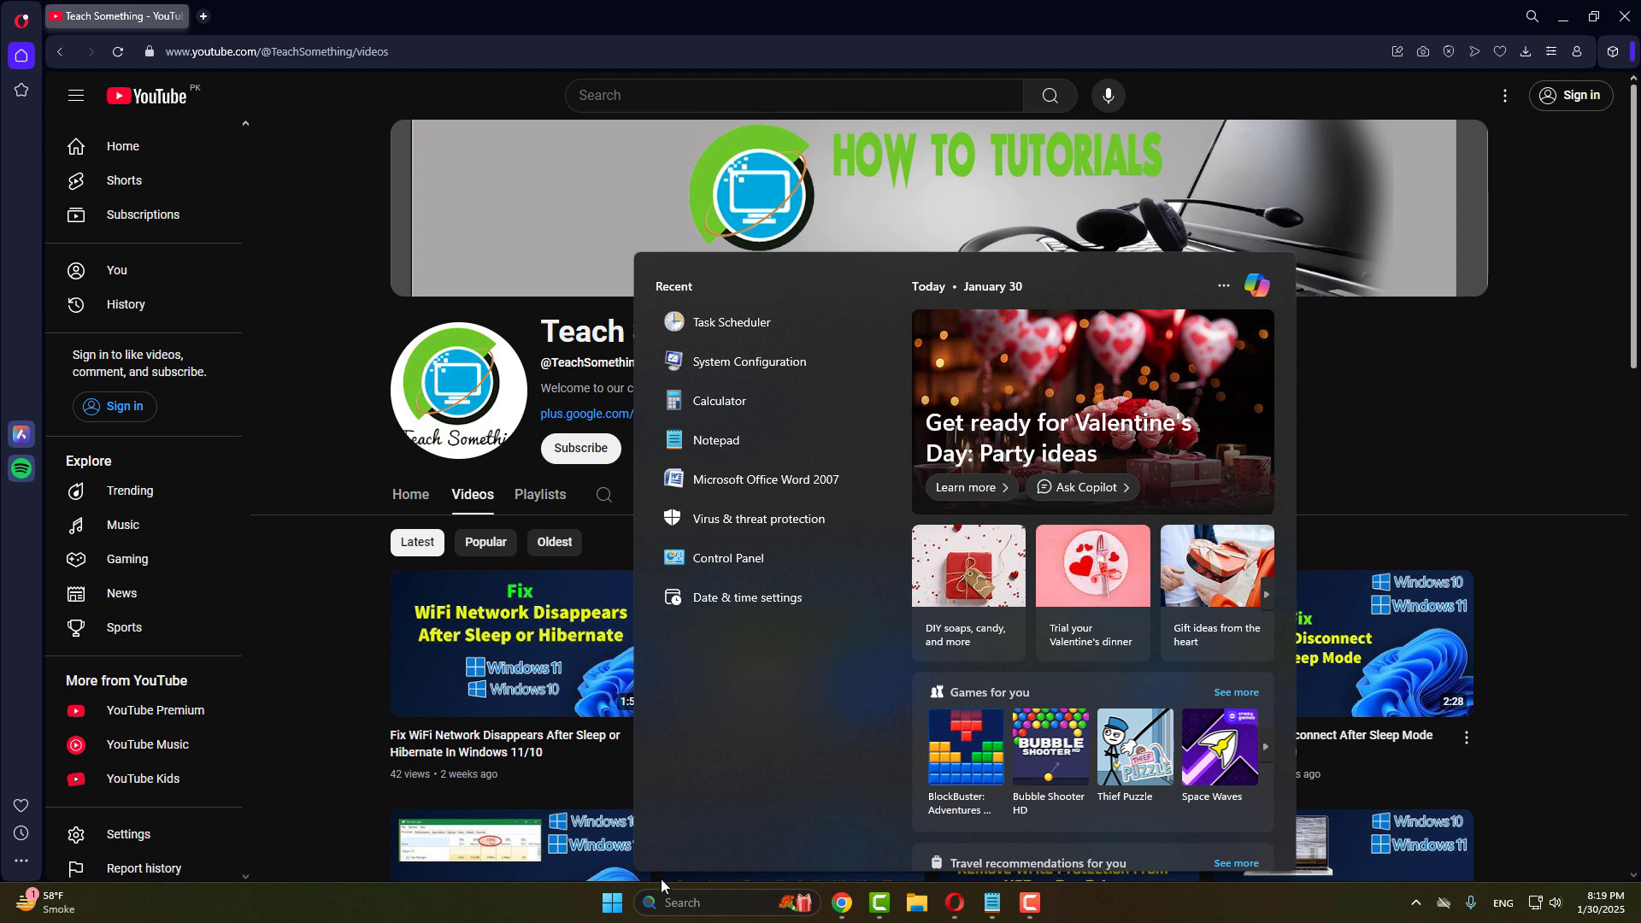
{"action": "type", "text": "wi"}
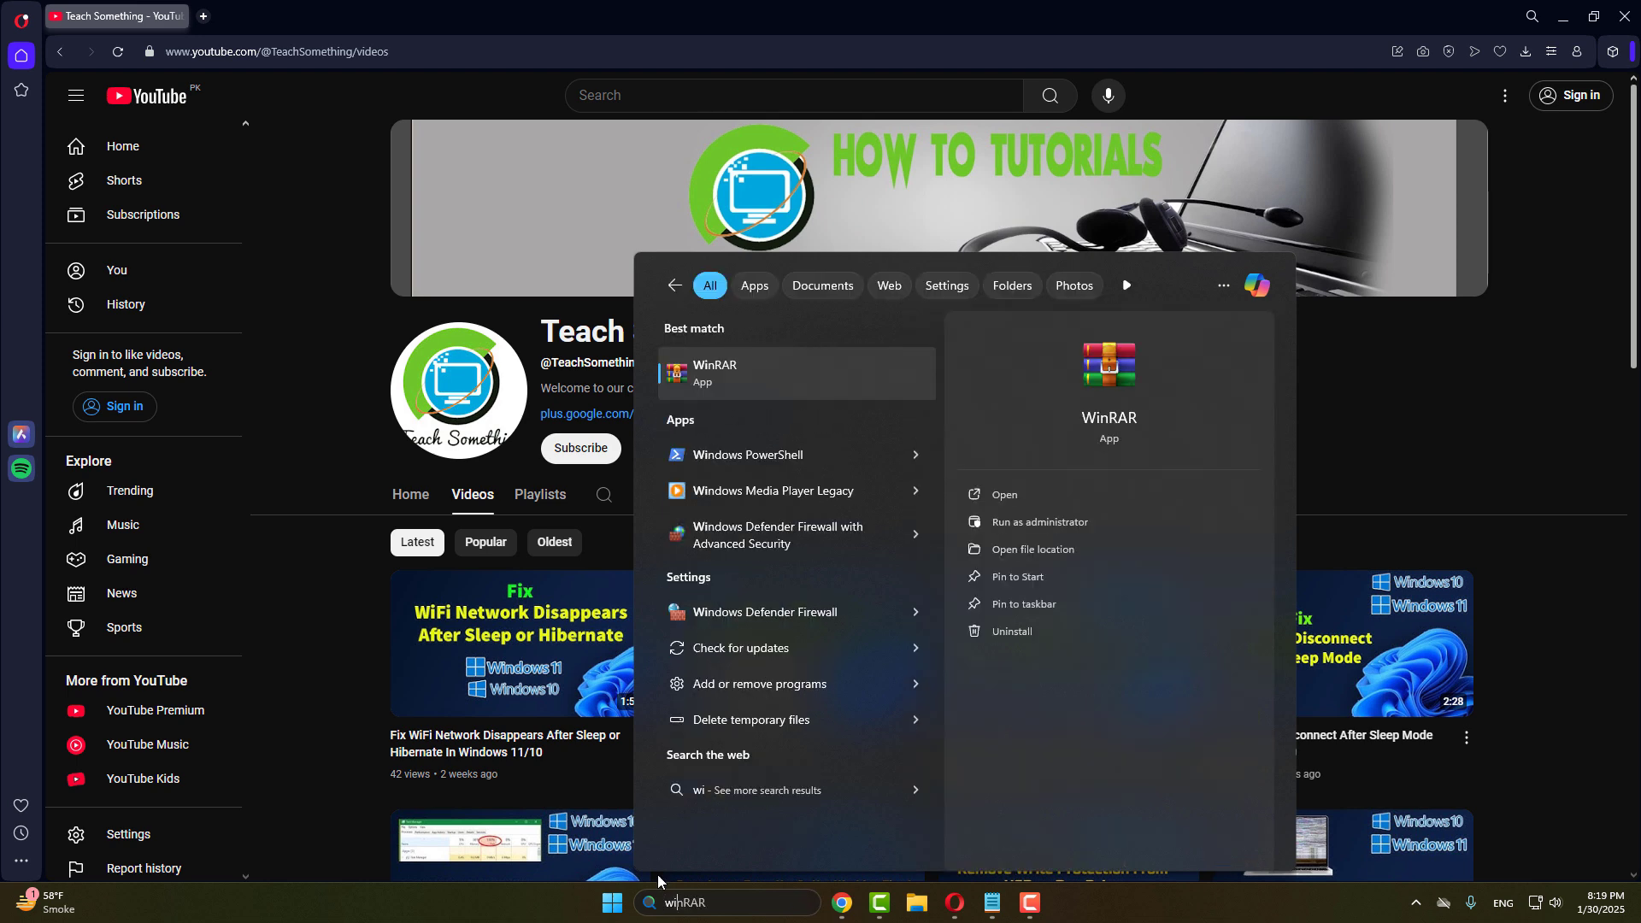
{"action": "type", "text": "nd"}
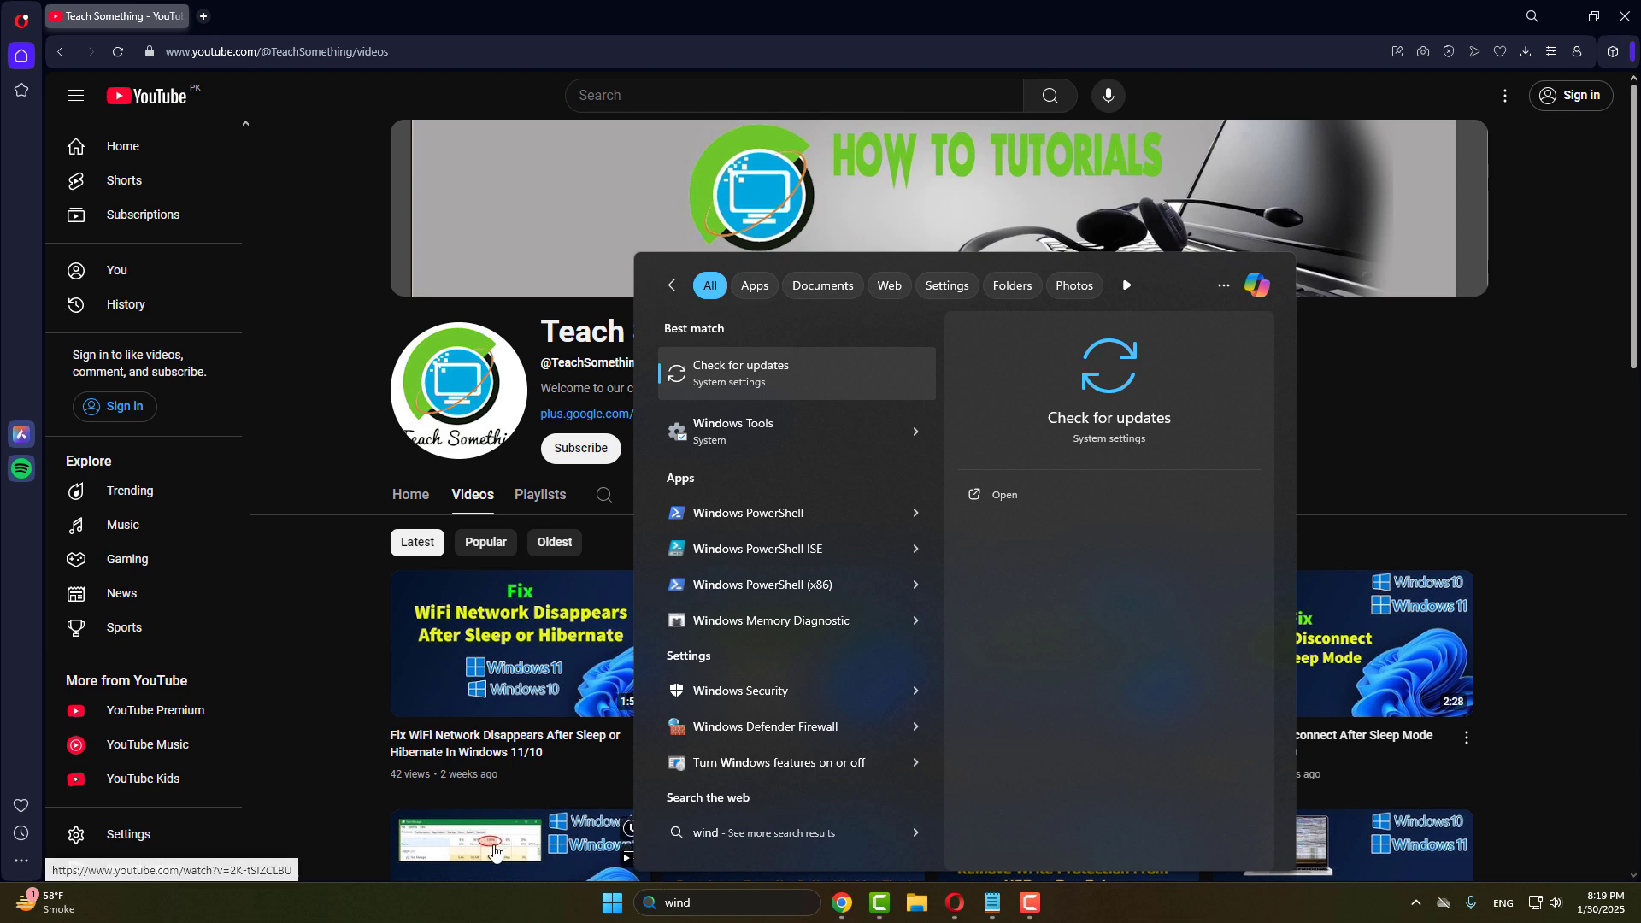
{"action": "type", "text": "ows security"}
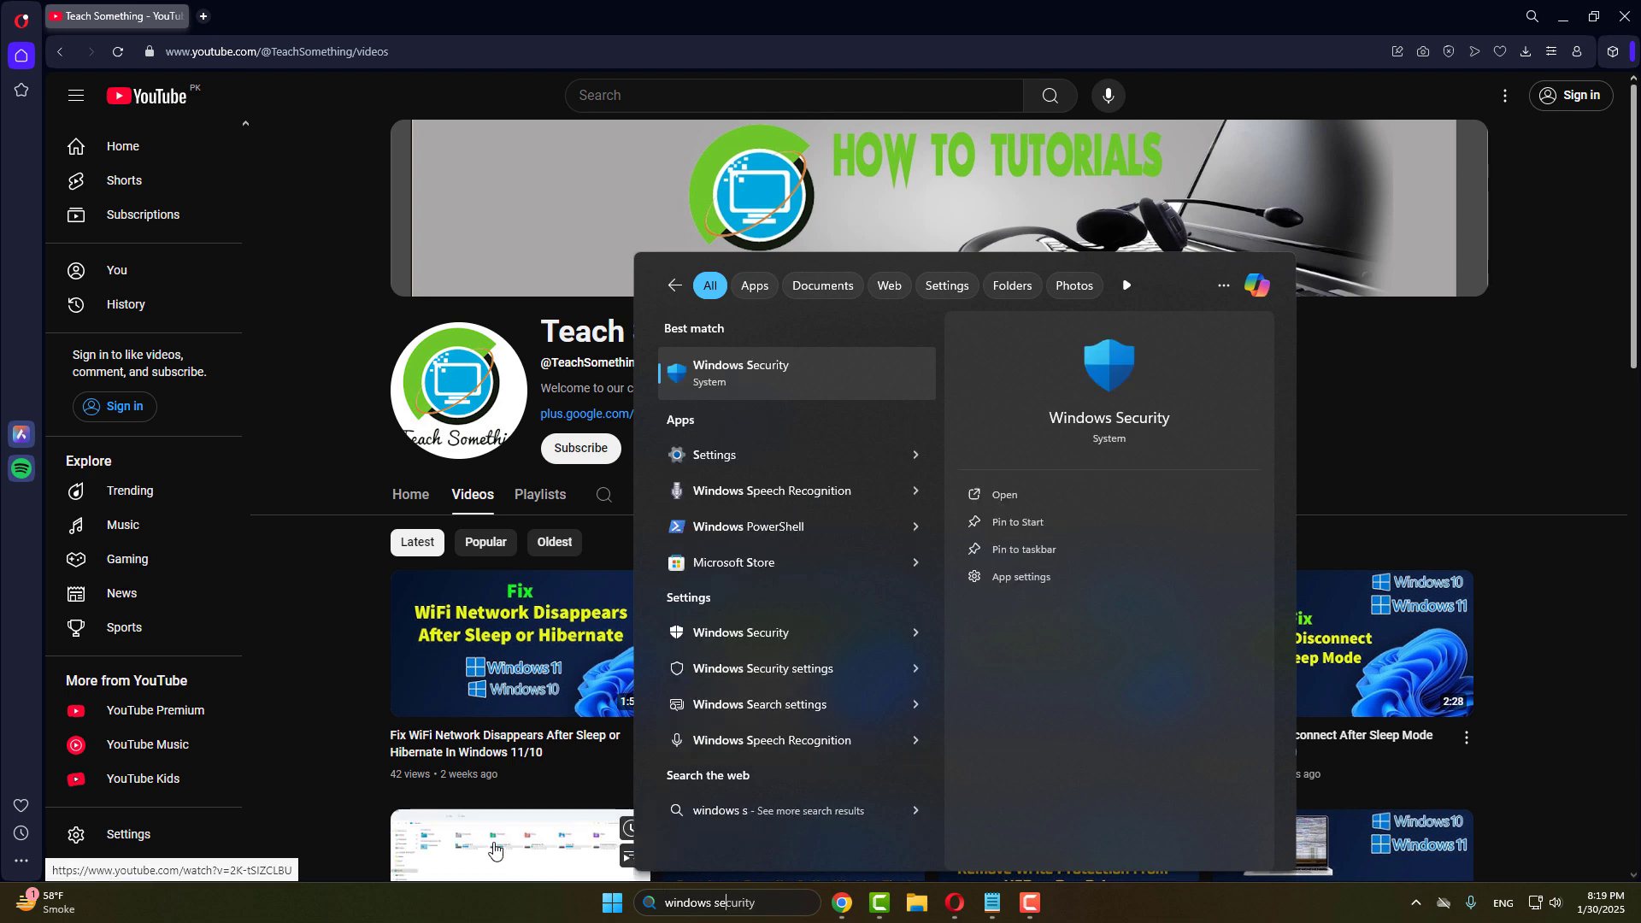
{"action": "left_click", "coordinate": [854, 381]}
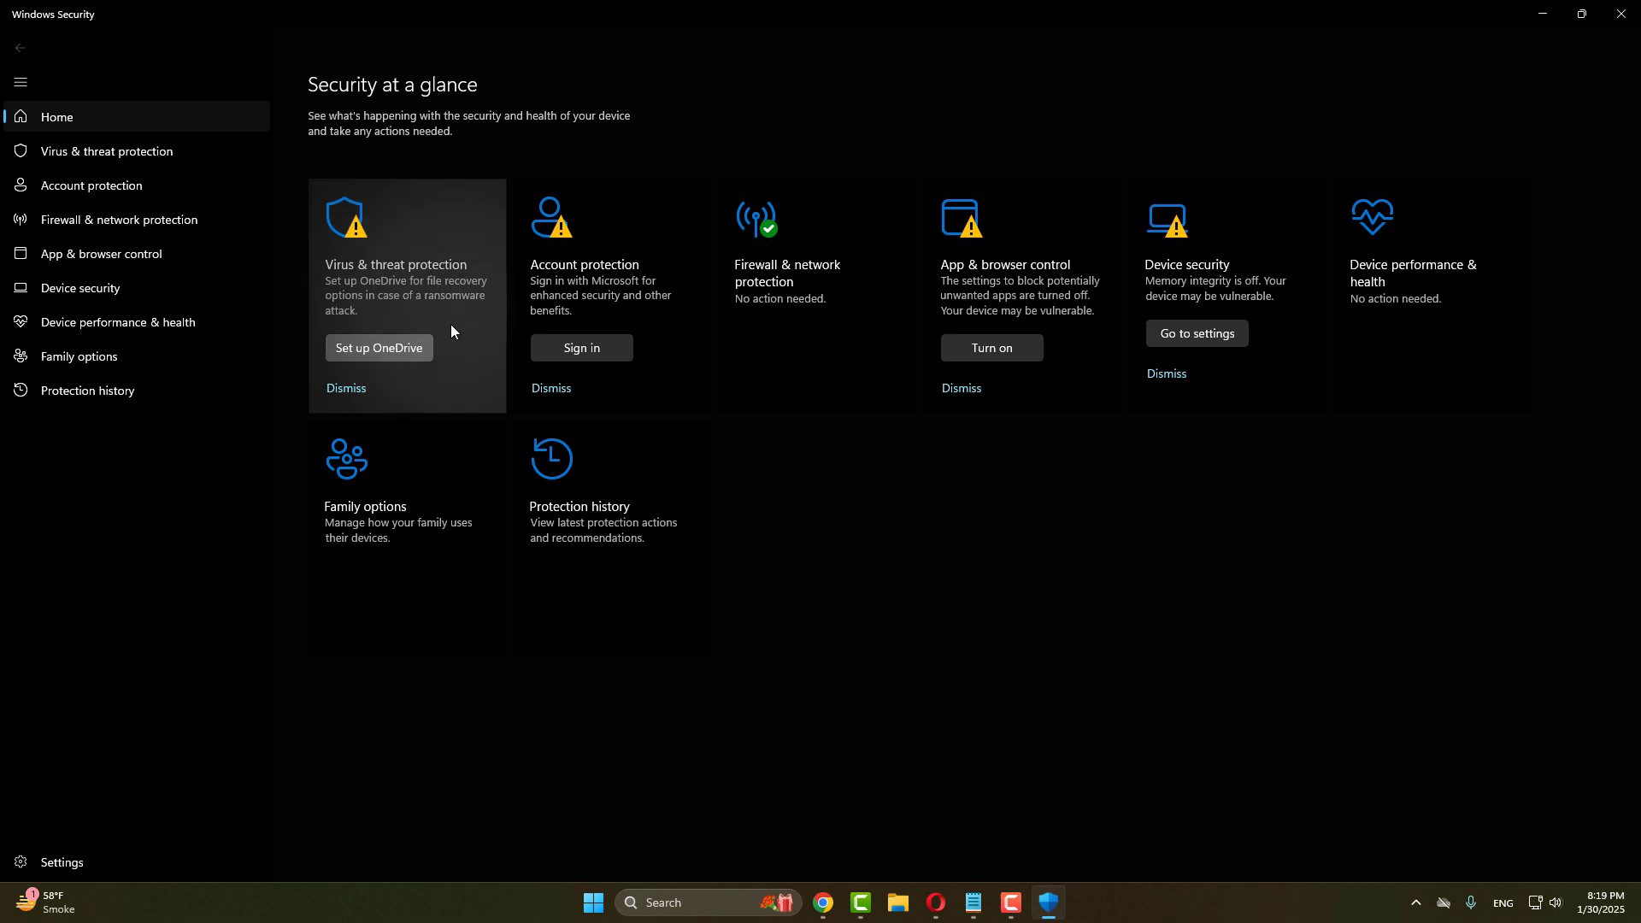
Step: Open the exclusions list from the virus and threat protection settings
{"action": "left_click", "coordinate": [452, 284]}
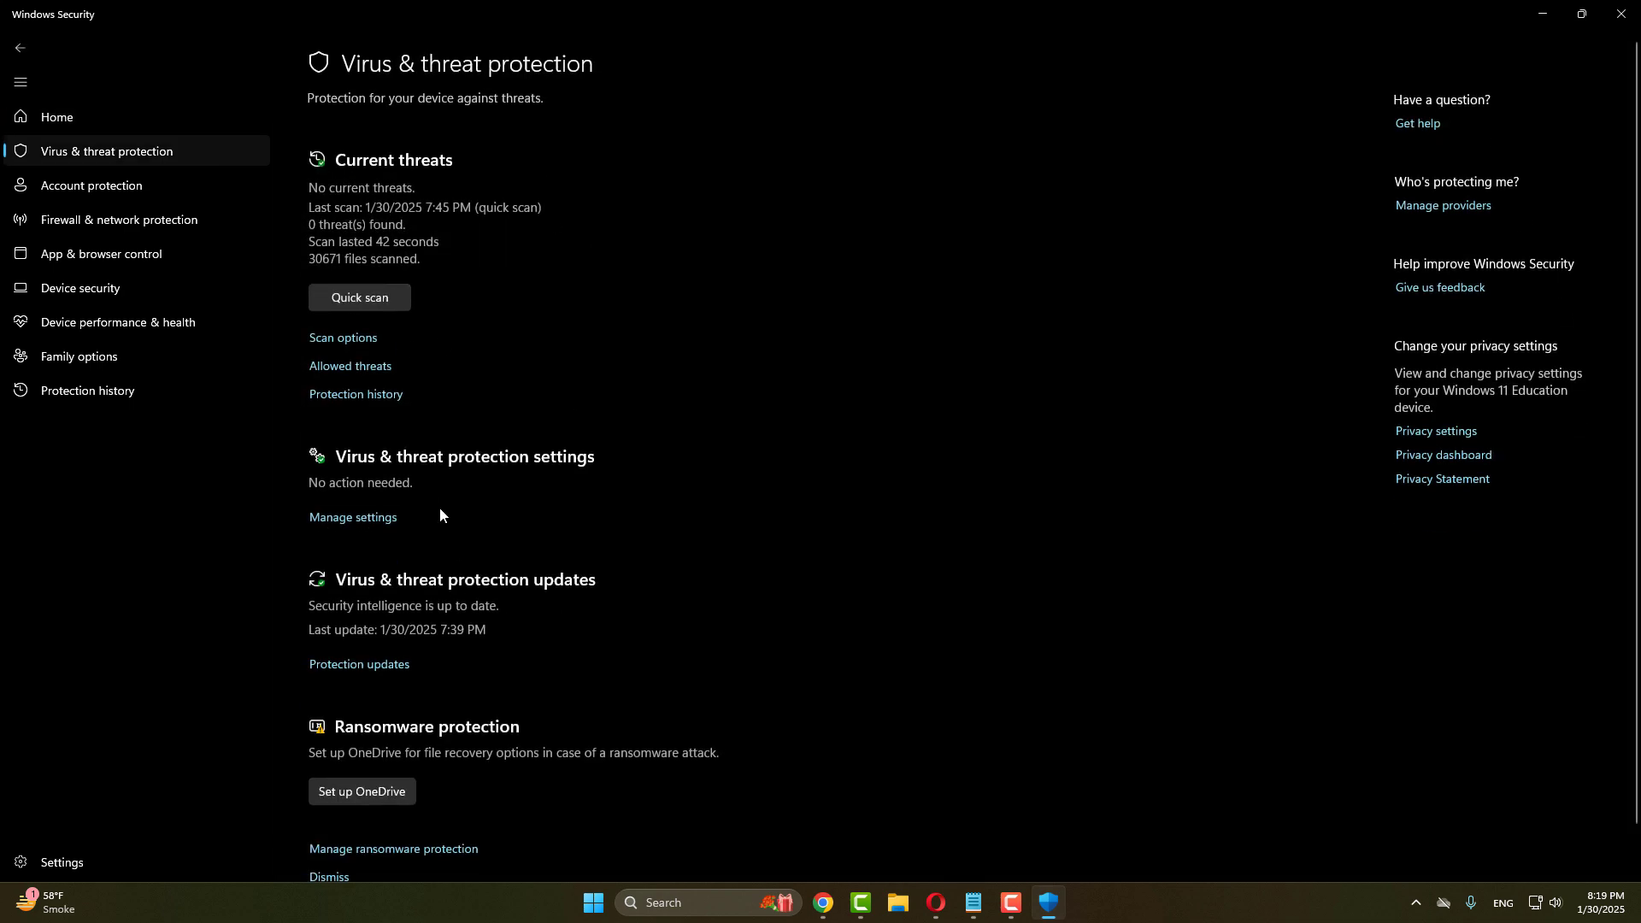
{"action": "left_click", "coordinate": [377, 519]}
{"action": "scroll", "coordinate": [407, 402], "scroll_direction": "down", "scroll_amount": 6}
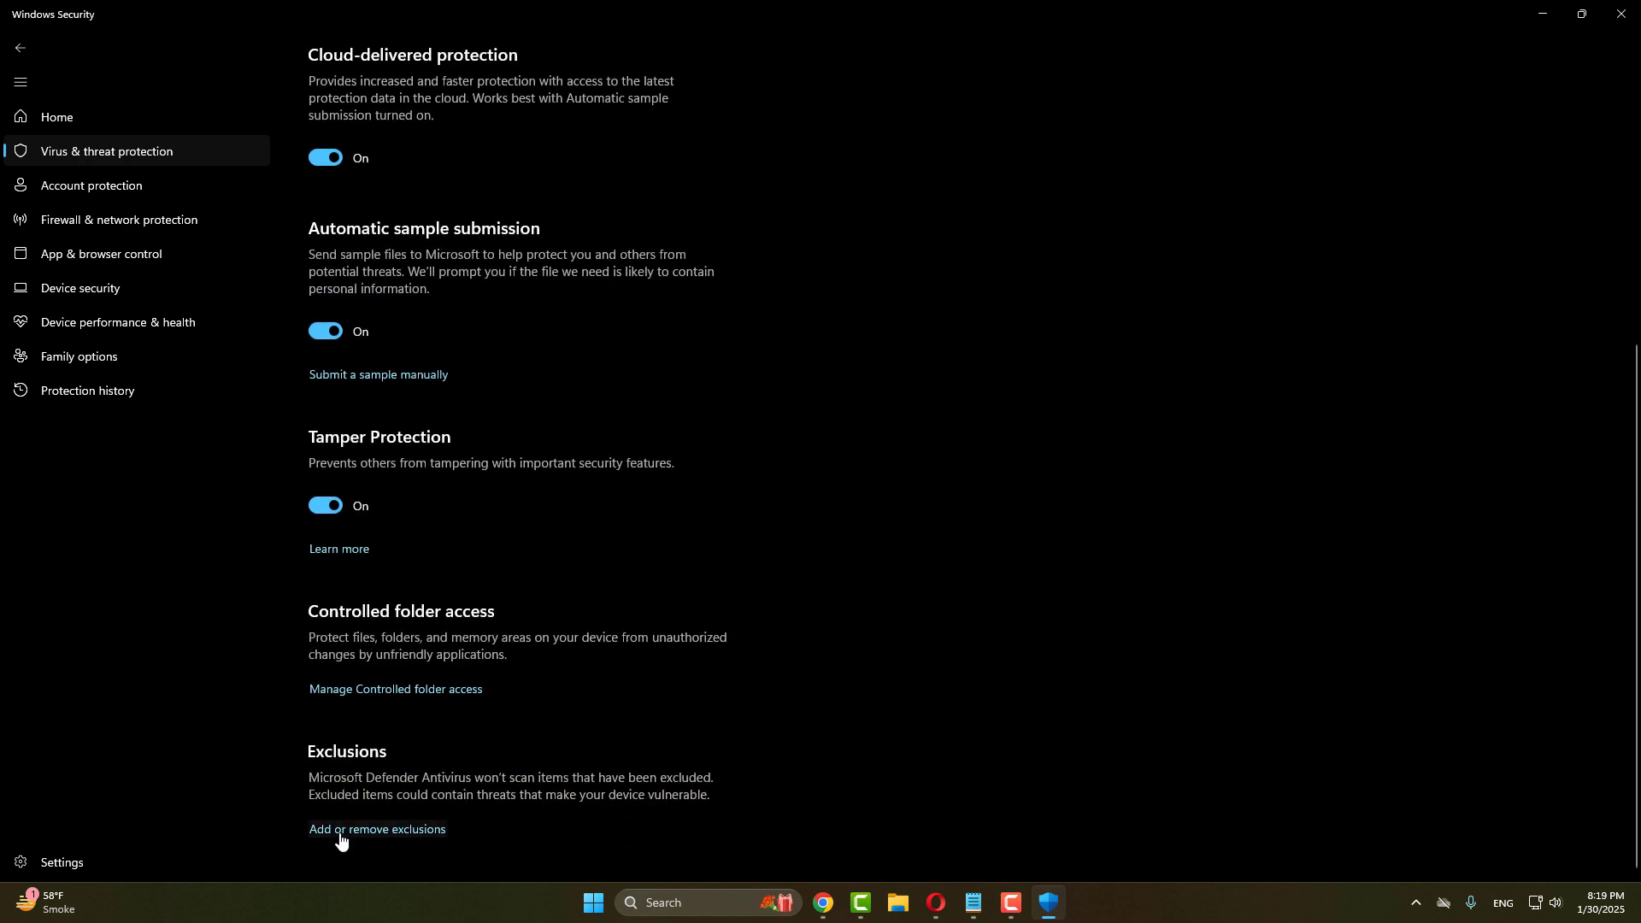
{"action": "left_click", "coordinate": [397, 830]}
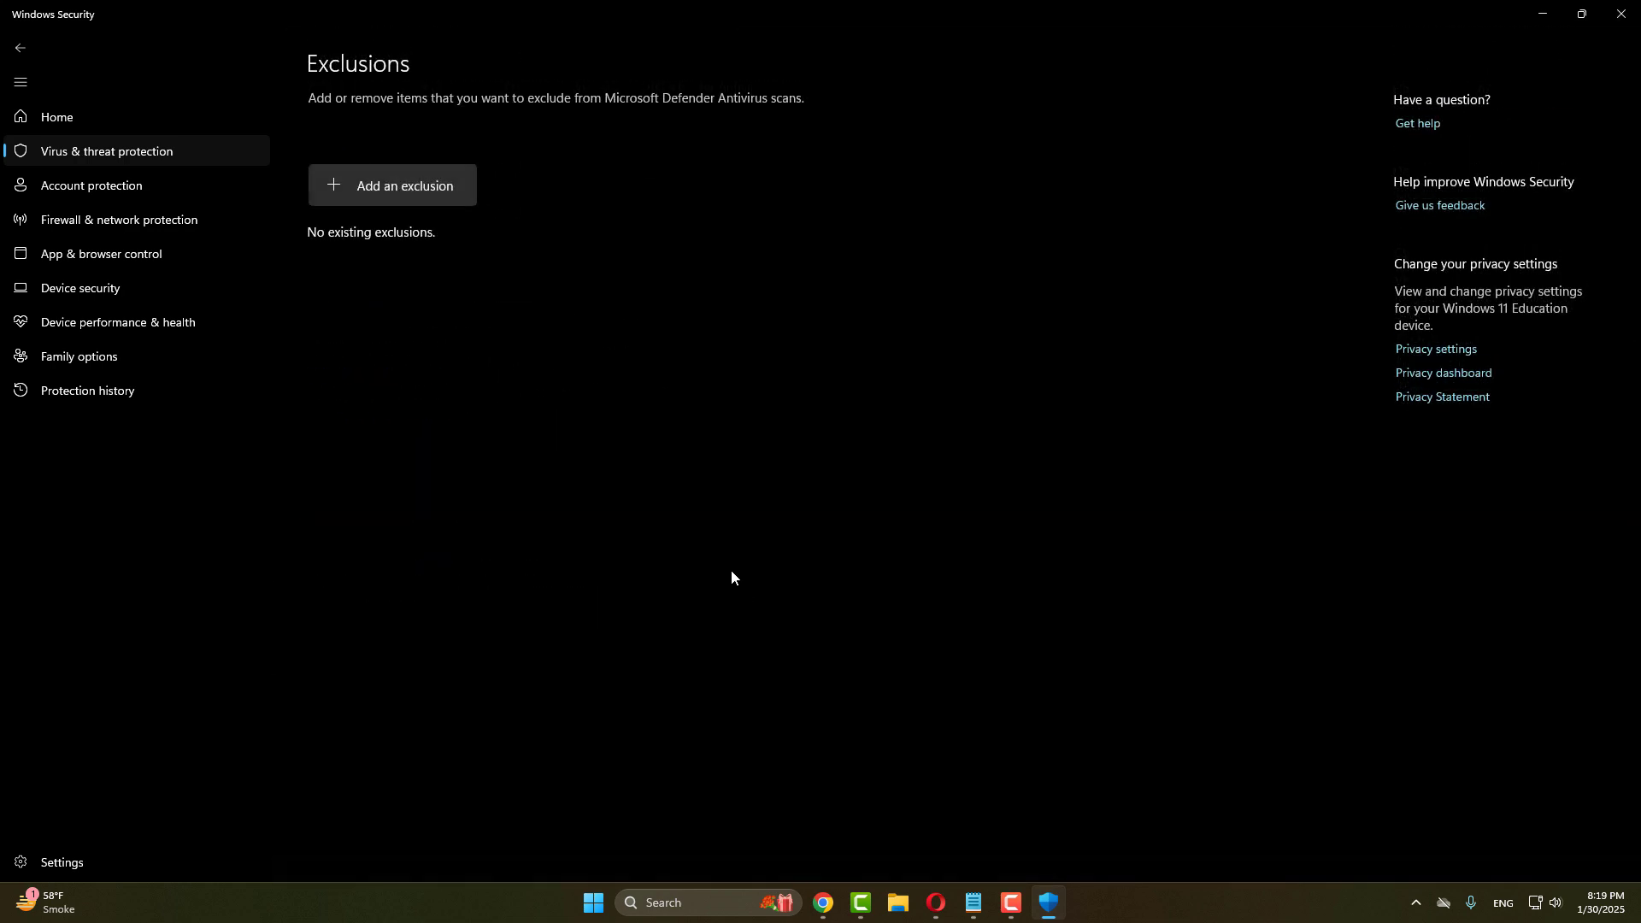
Step: Start adding a file exclusion and browse to C:\Program Files\Windows Defender
{"action": "left_click", "coordinate": [415, 193]}
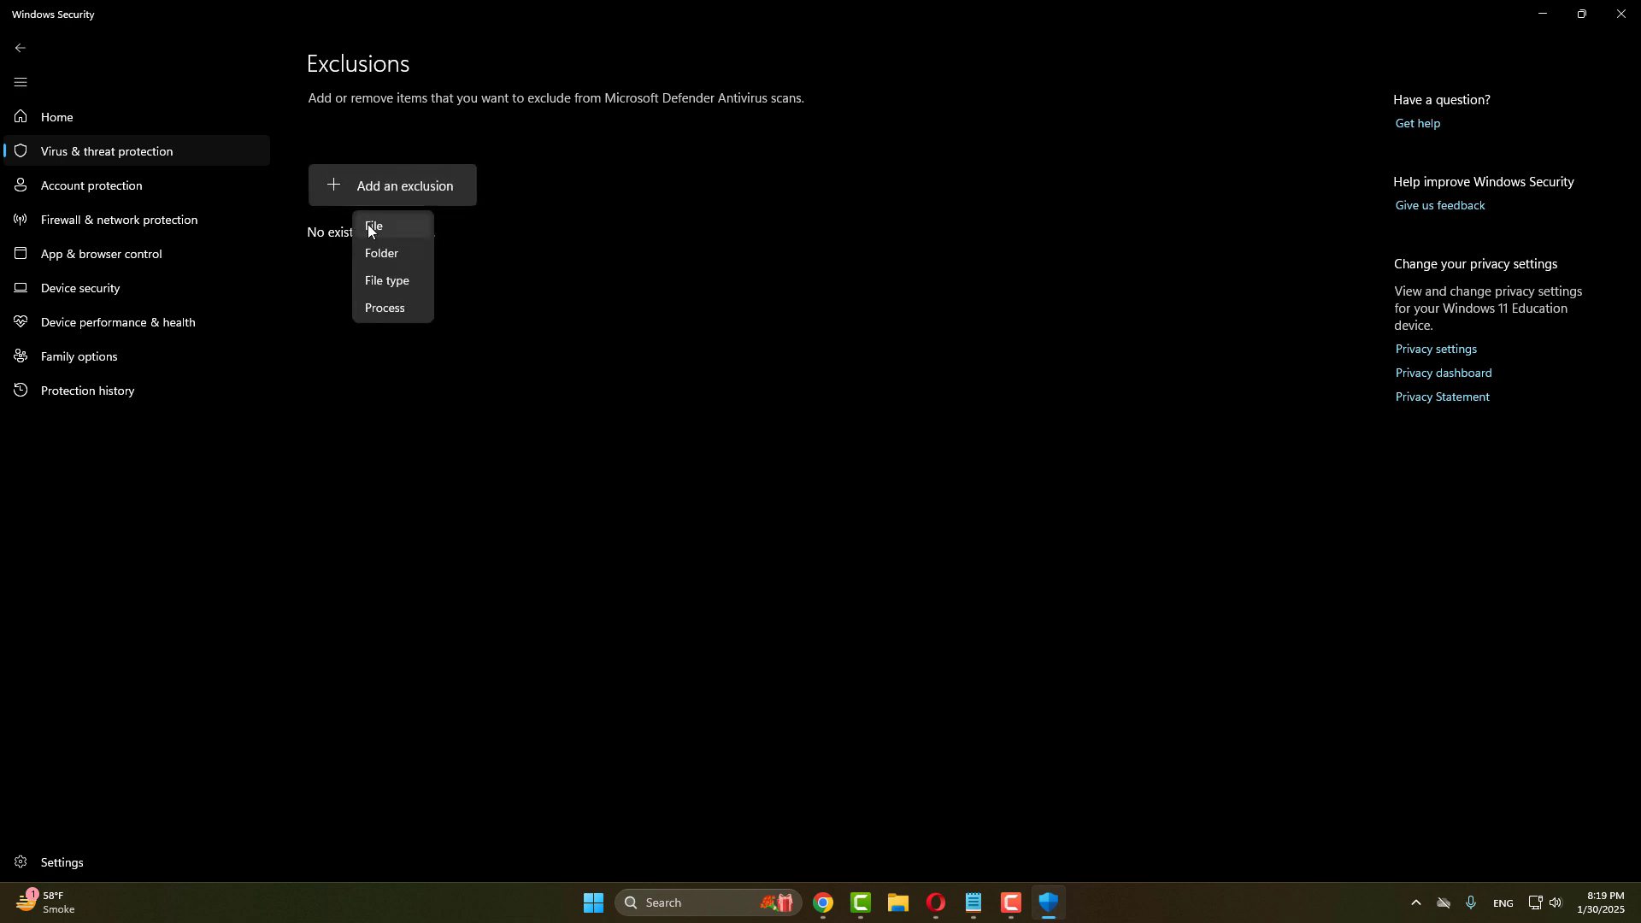
{"action": "left_click", "coordinate": [370, 229]}
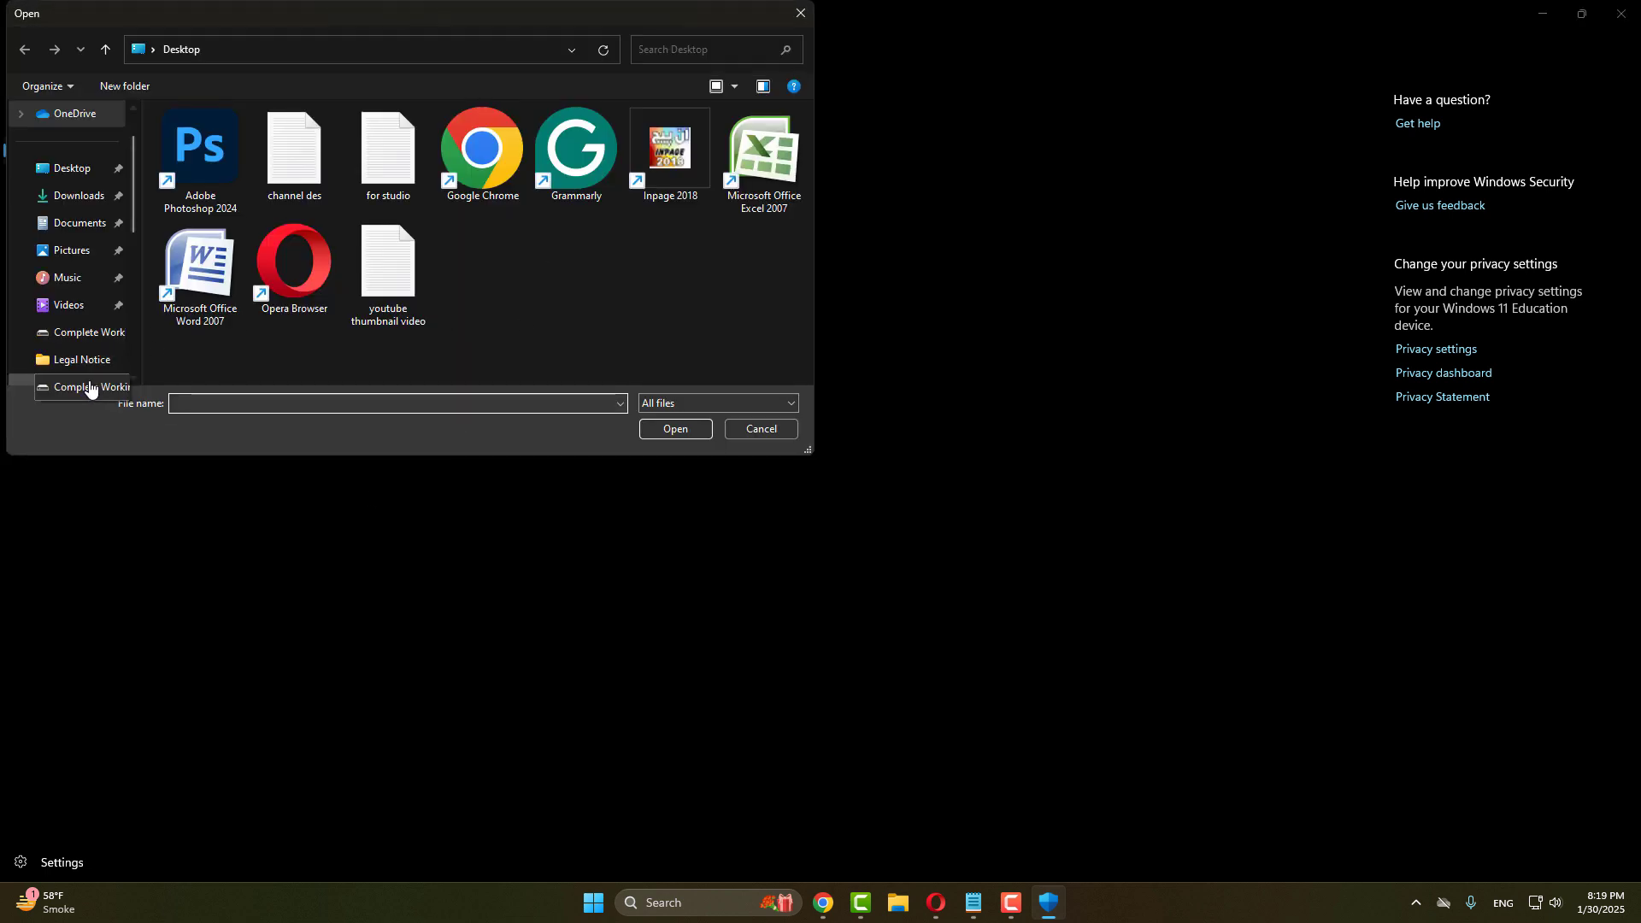
{"action": "left_click_drag", "start_coordinate": [132, 200], "coordinate": [131, 294]}
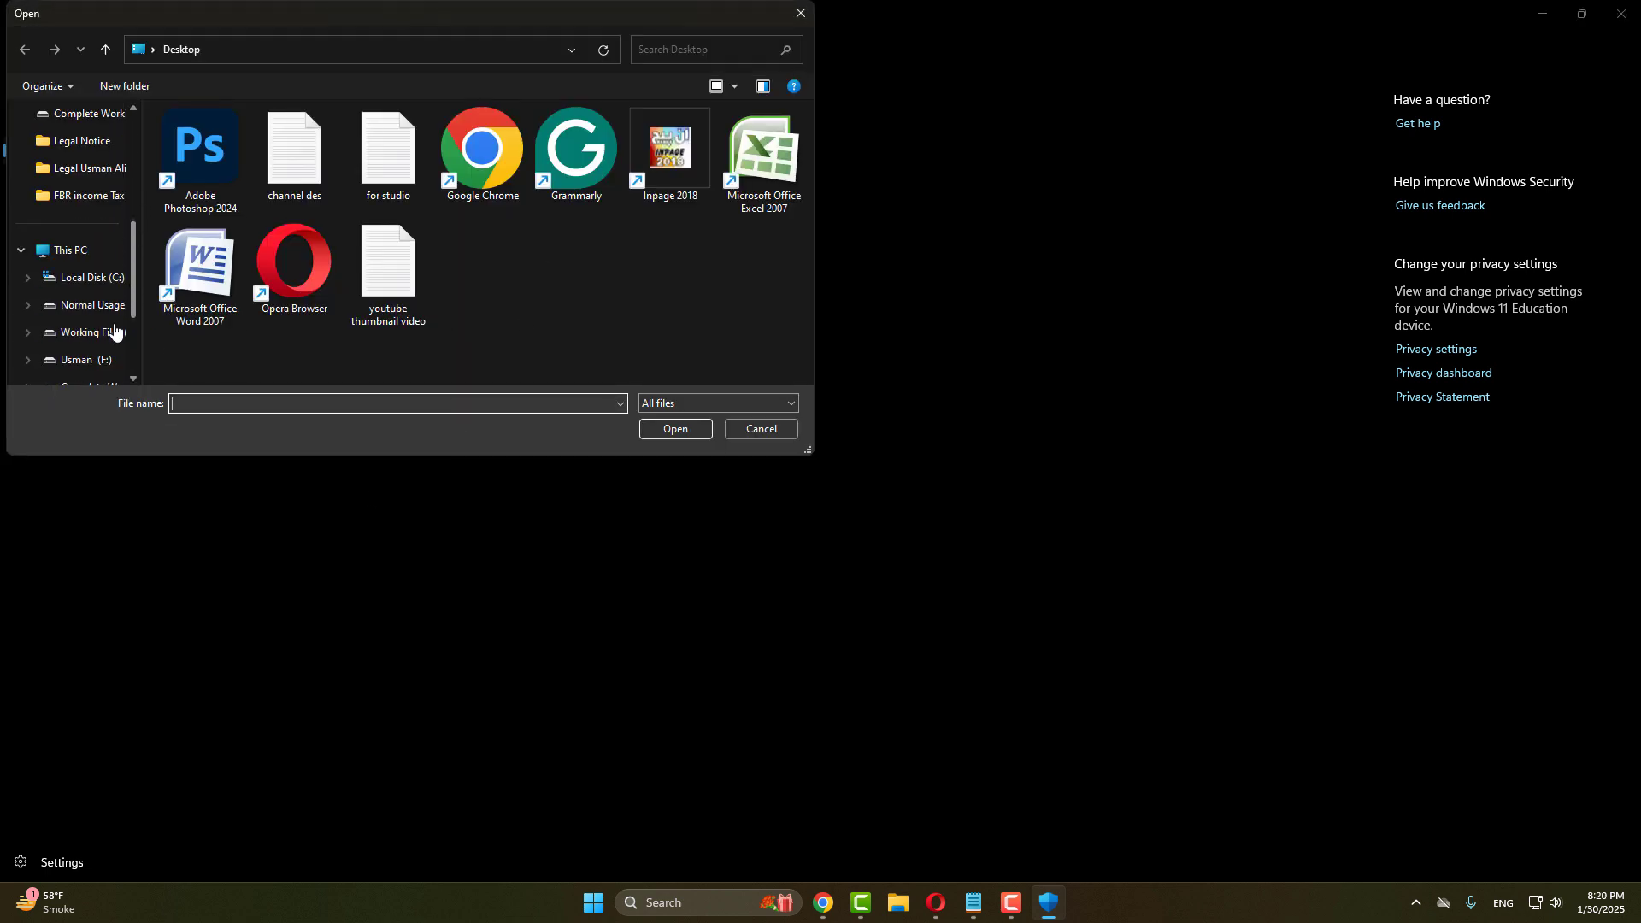
{"action": "left_click", "coordinate": [98, 287]}
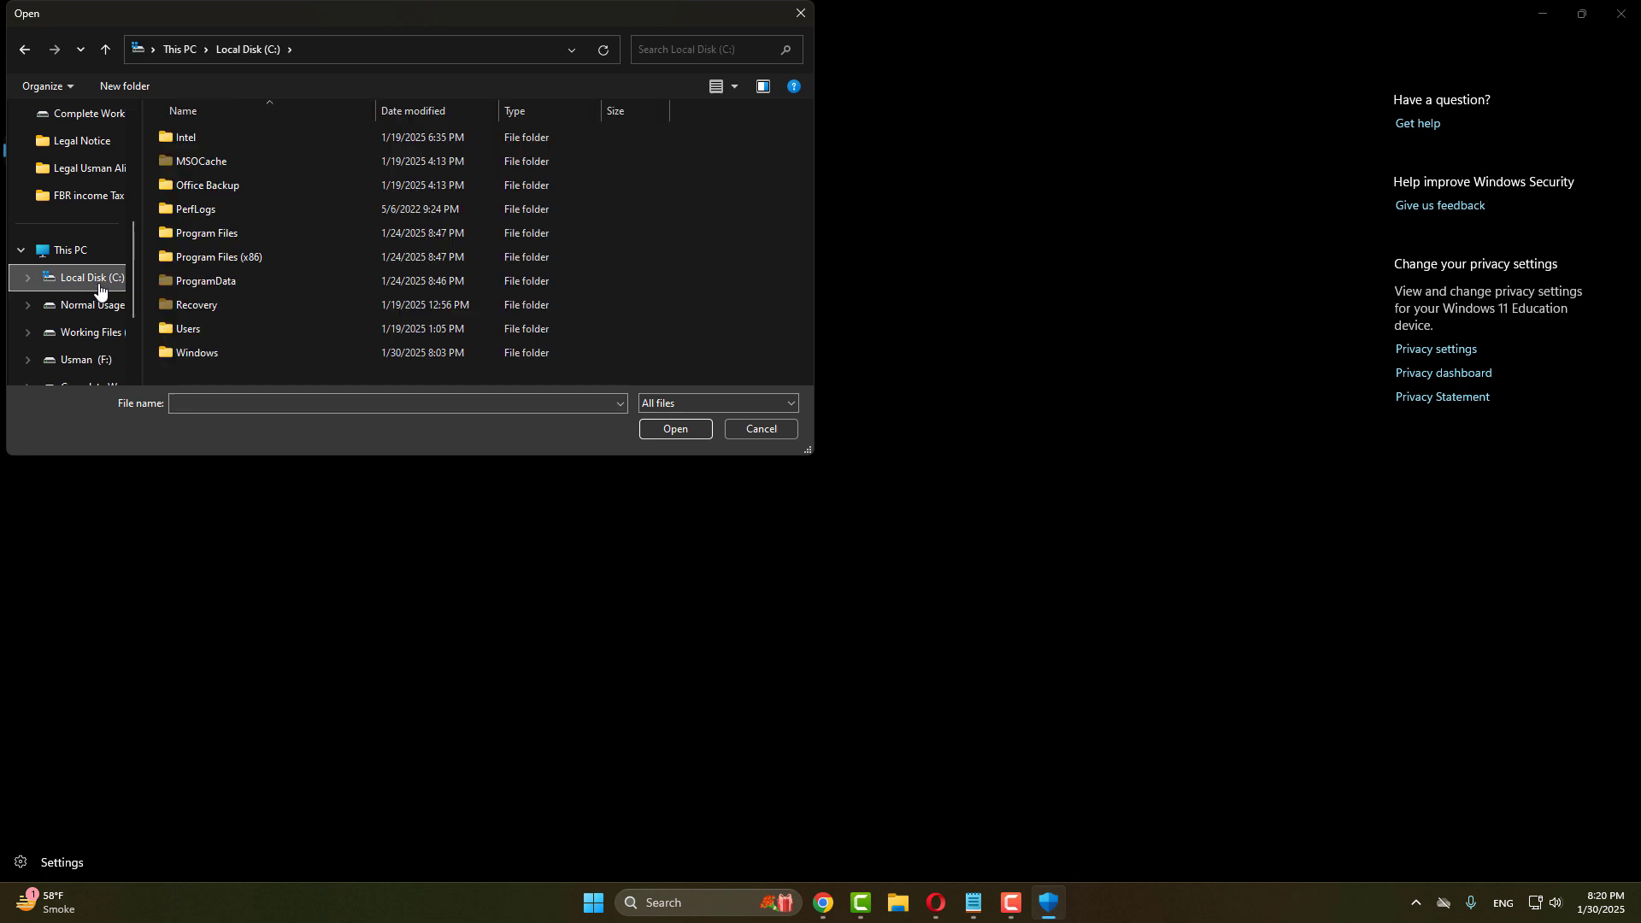
{"action": "double_click", "coordinate": [228, 233]}
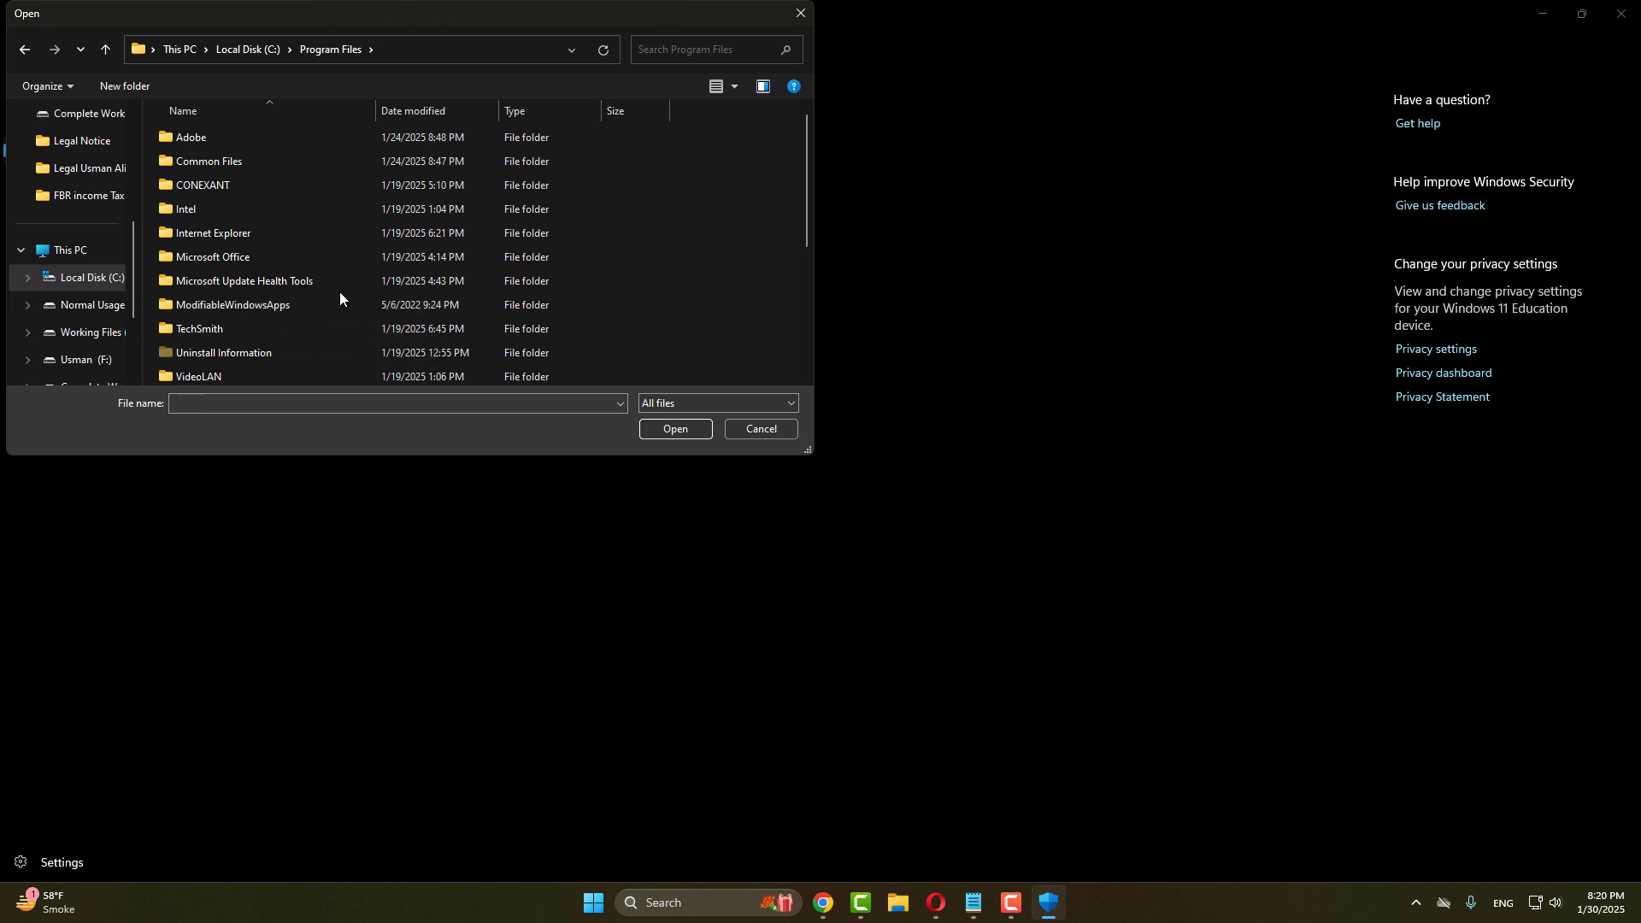
{"action": "scroll", "coordinate": [237, 313], "scroll_direction": "down", "scroll_amount": 4}
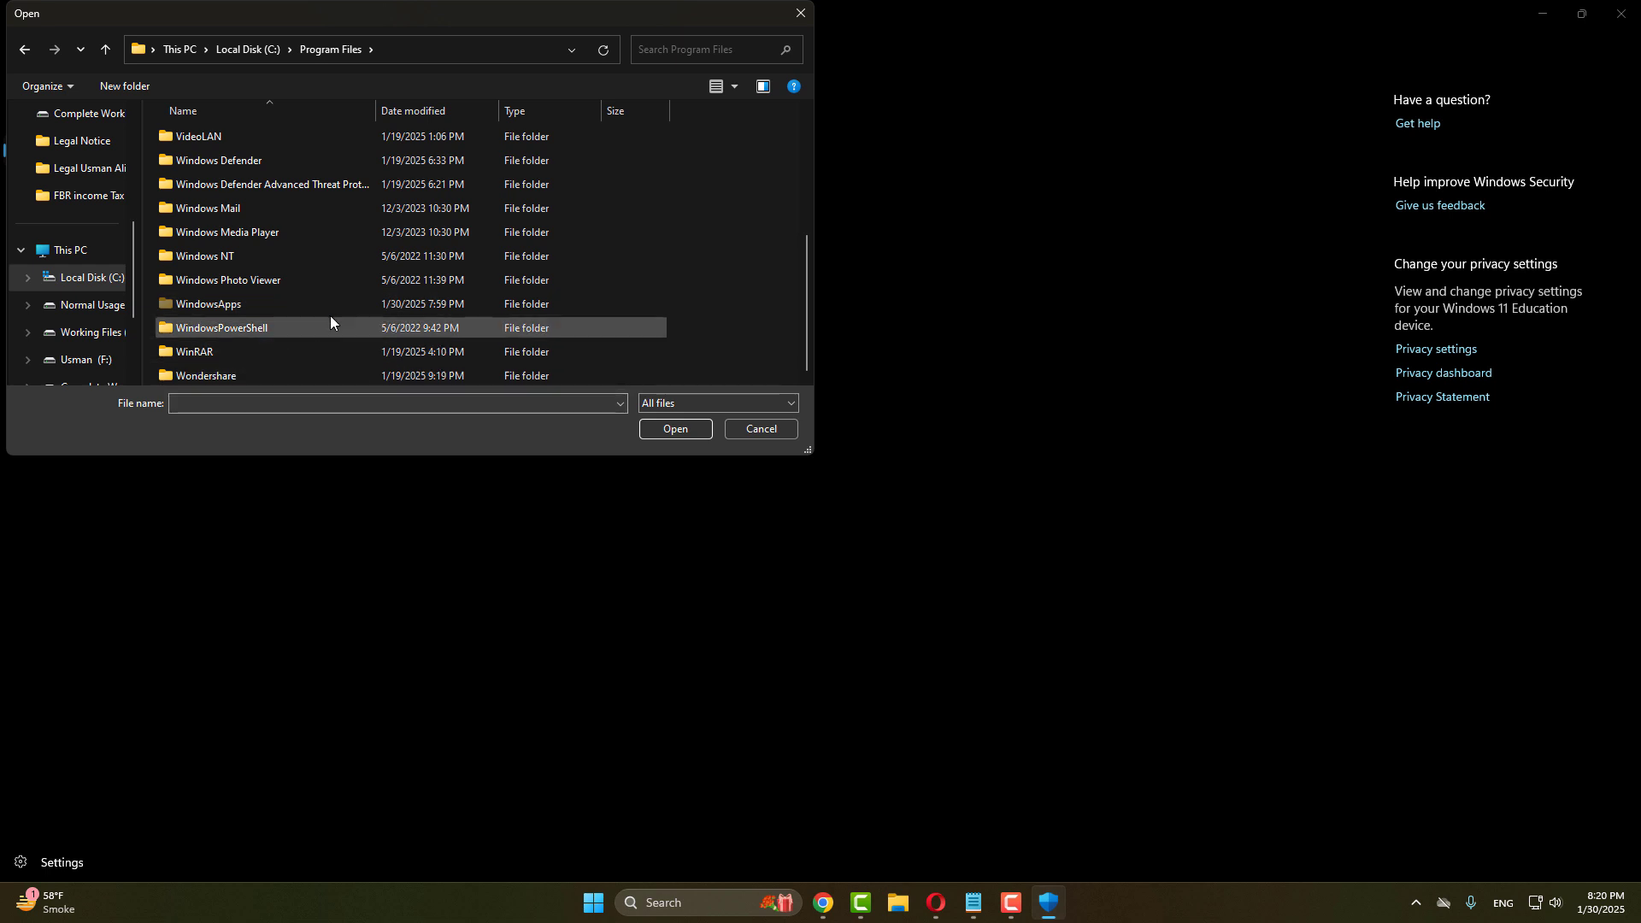
{"action": "left_click", "coordinate": [212, 163]}
{"action": "double_click", "coordinate": [212, 163]}
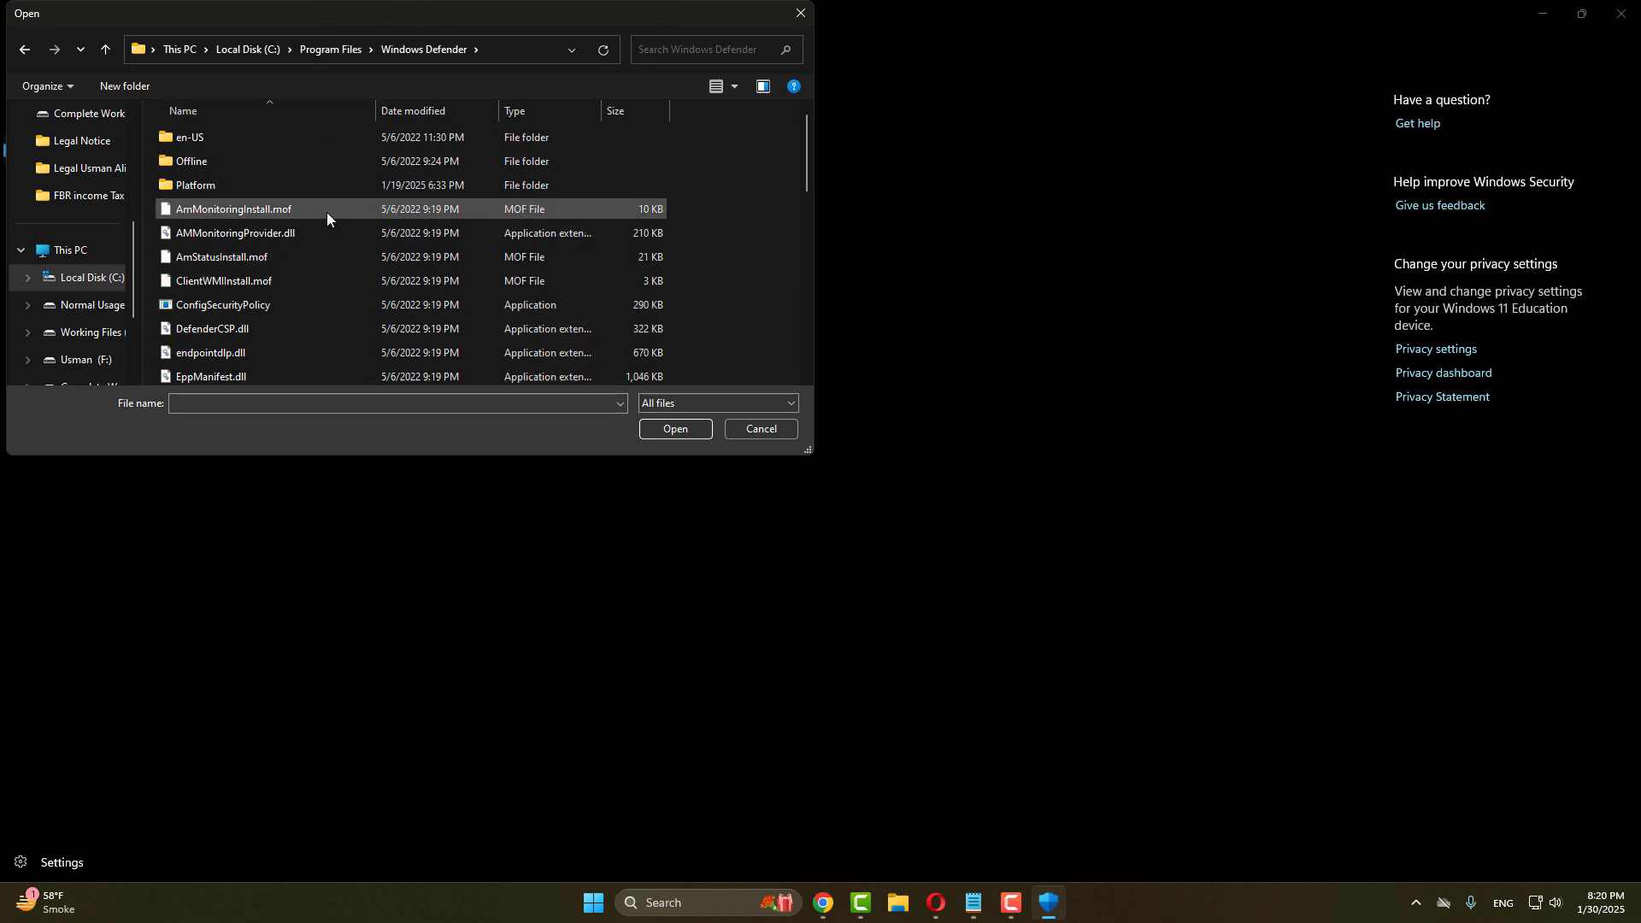
Step: Select the MsMpEng application in the Windows Defender folder as the file to exclude
{"action": "scroll", "coordinate": [327, 213], "scroll_direction": "down", "scroll_amount": 4}
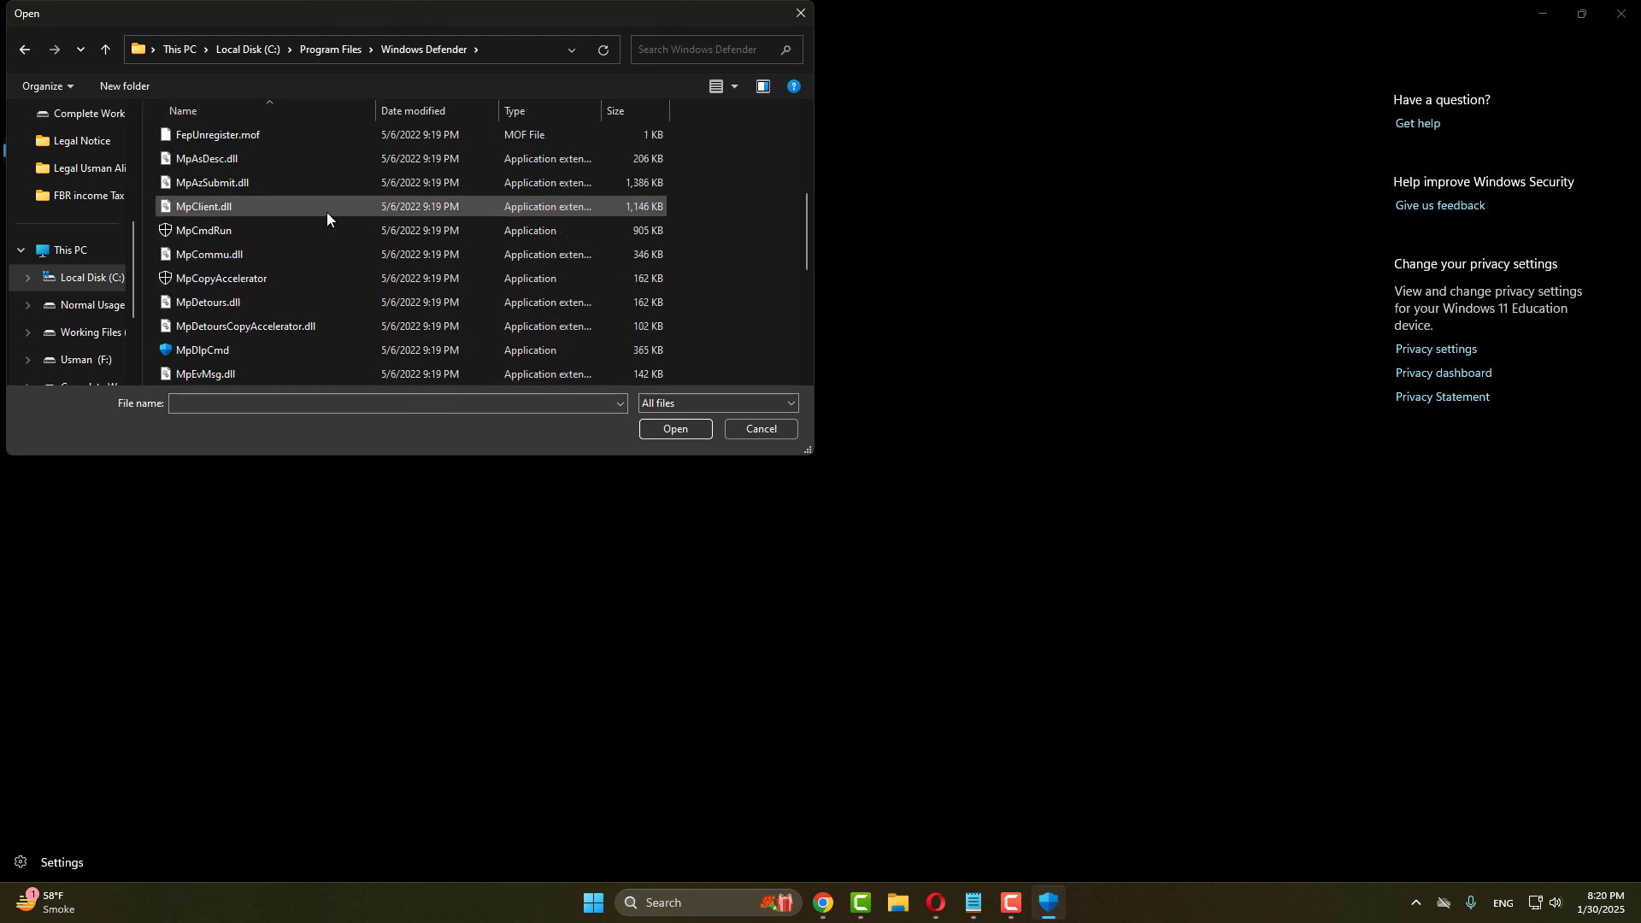
{"action": "scroll", "coordinate": [326, 212], "scroll_direction": "down", "scroll_amount": 1}
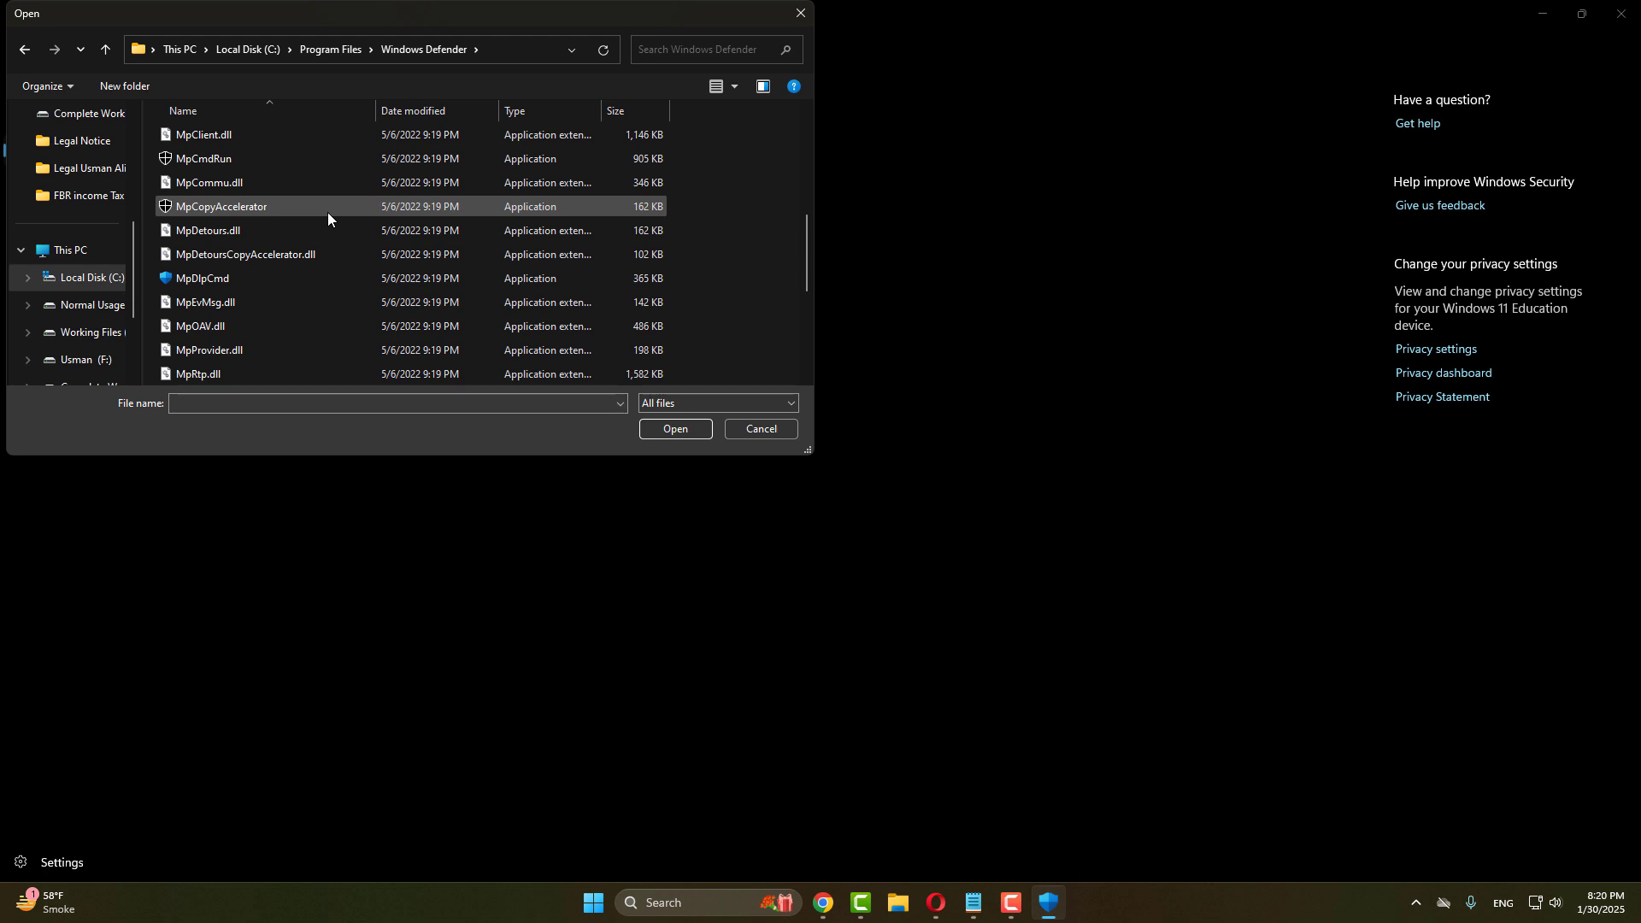
{"action": "scroll", "coordinate": [327, 213], "scroll_direction": "down", "scroll_amount": 1}
{"action": "scroll", "coordinate": [329, 216], "scroll_direction": "up", "scroll_amount": 3}
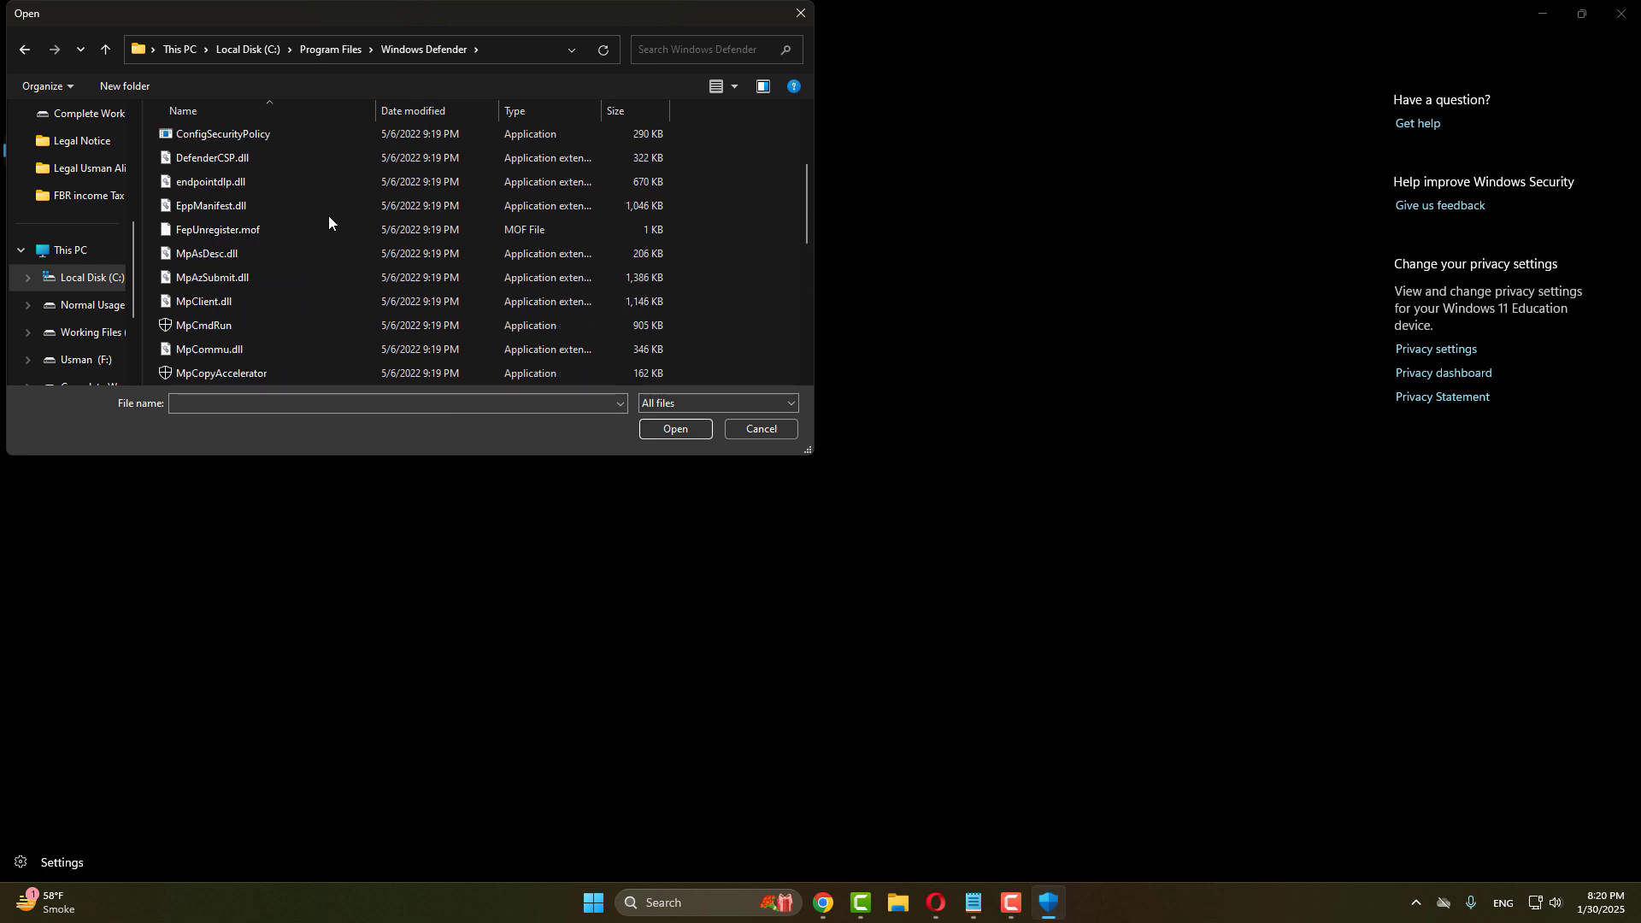
{"action": "scroll", "coordinate": [328, 215], "scroll_direction": "up", "scroll_amount": 1}
{"action": "scroll", "coordinate": [328, 216], "scroll_direction": "down", "scroll_amount": 1}
{"action": "scroll", "coordinate": [328, 216], "scroll_direction": "down", "scroll_amount": 5}
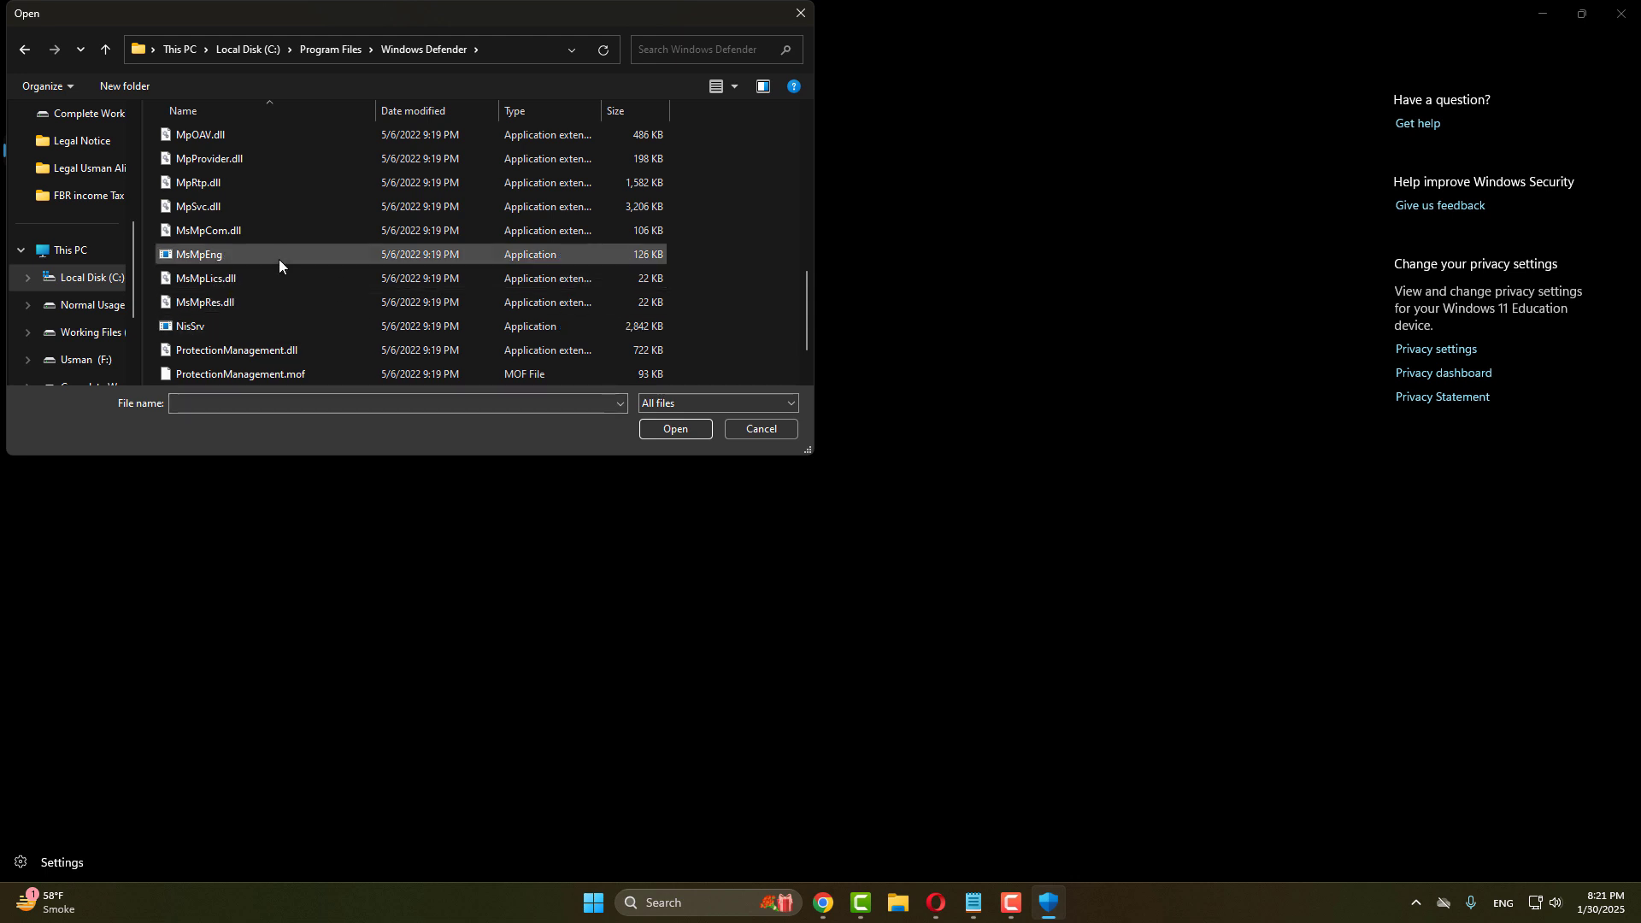
{"action": "left_click", "coordinate": [196, 255]}
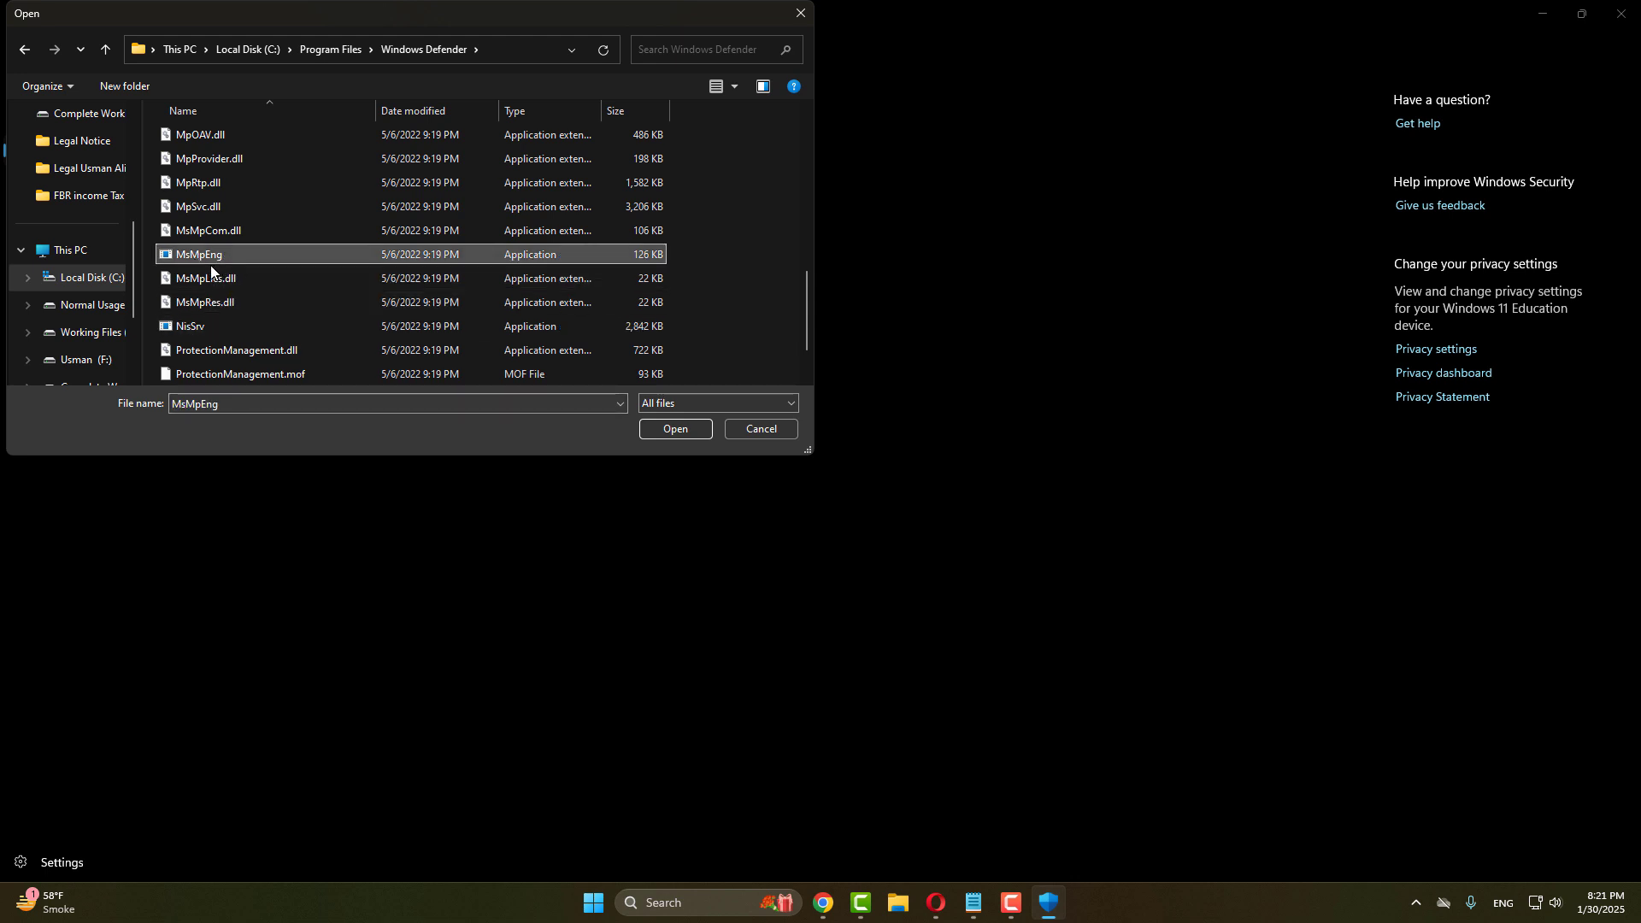
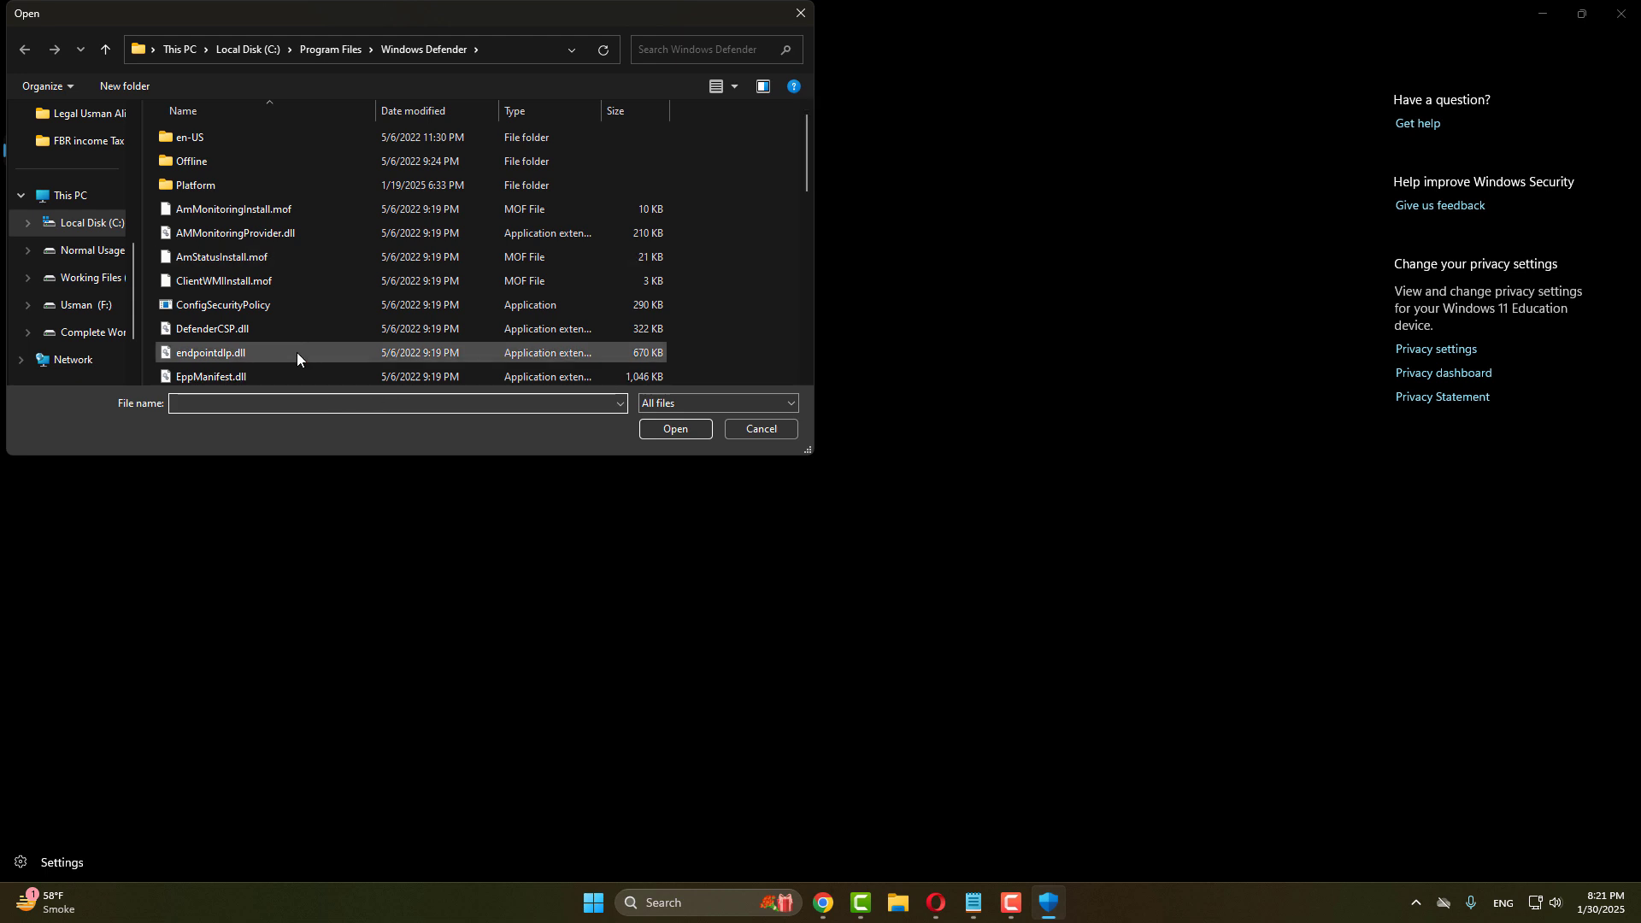
Step: Copy the MsMpEng file name from the file picker, add it as a file type exclusion, and close Windows Security
{"action": "scroll", "coordinate": [295, 351], "scroll_direction": "down", "scroll_amount": 3}
{"action": "scroll", "coordinate": [296, 351], "scroll_direction": "down", "scroll_amount": 4}
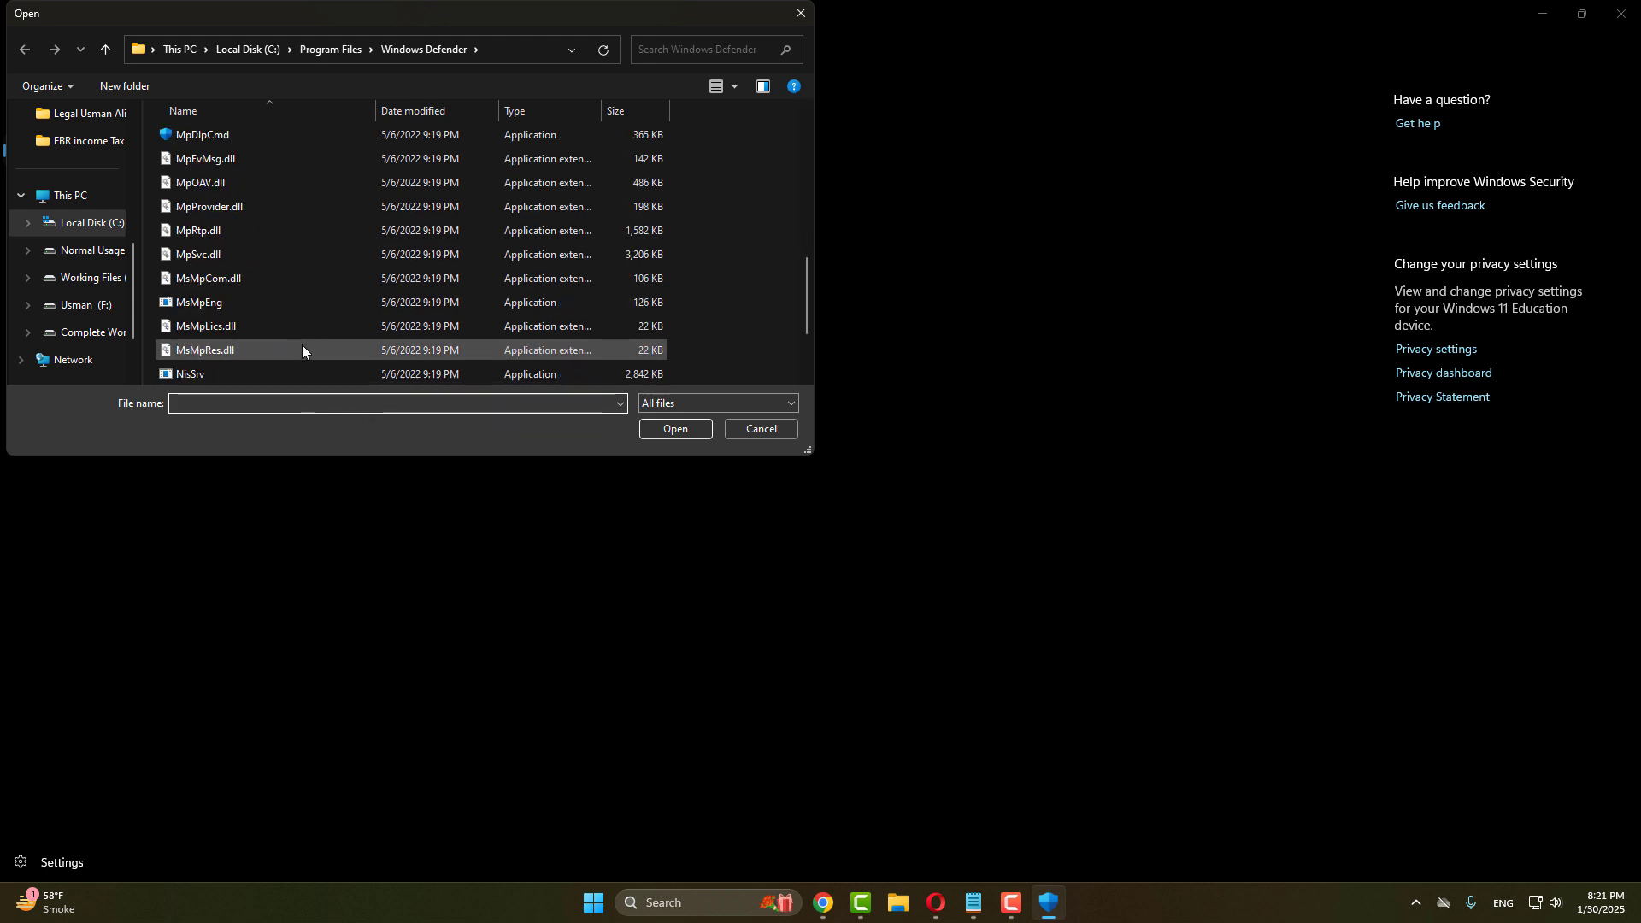
{"action": "left_click", "coordinate": [210, 311]}
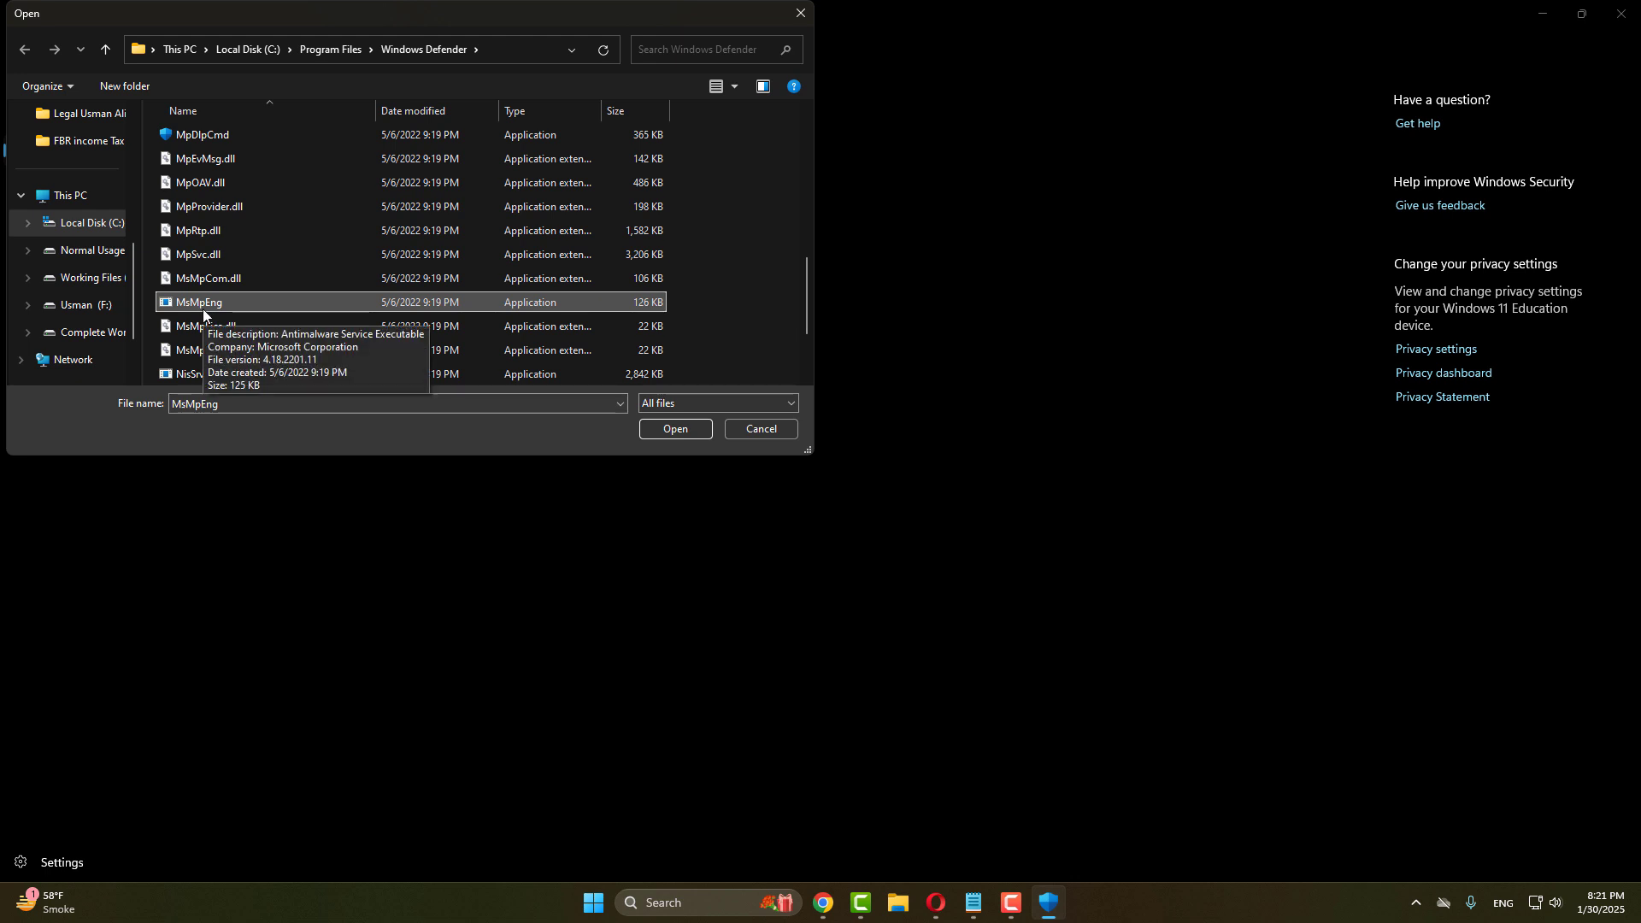
{"action": "double_click", "coordinate": [224, 404]}
{"action": "right_click", "coordinate": [206, 404]}
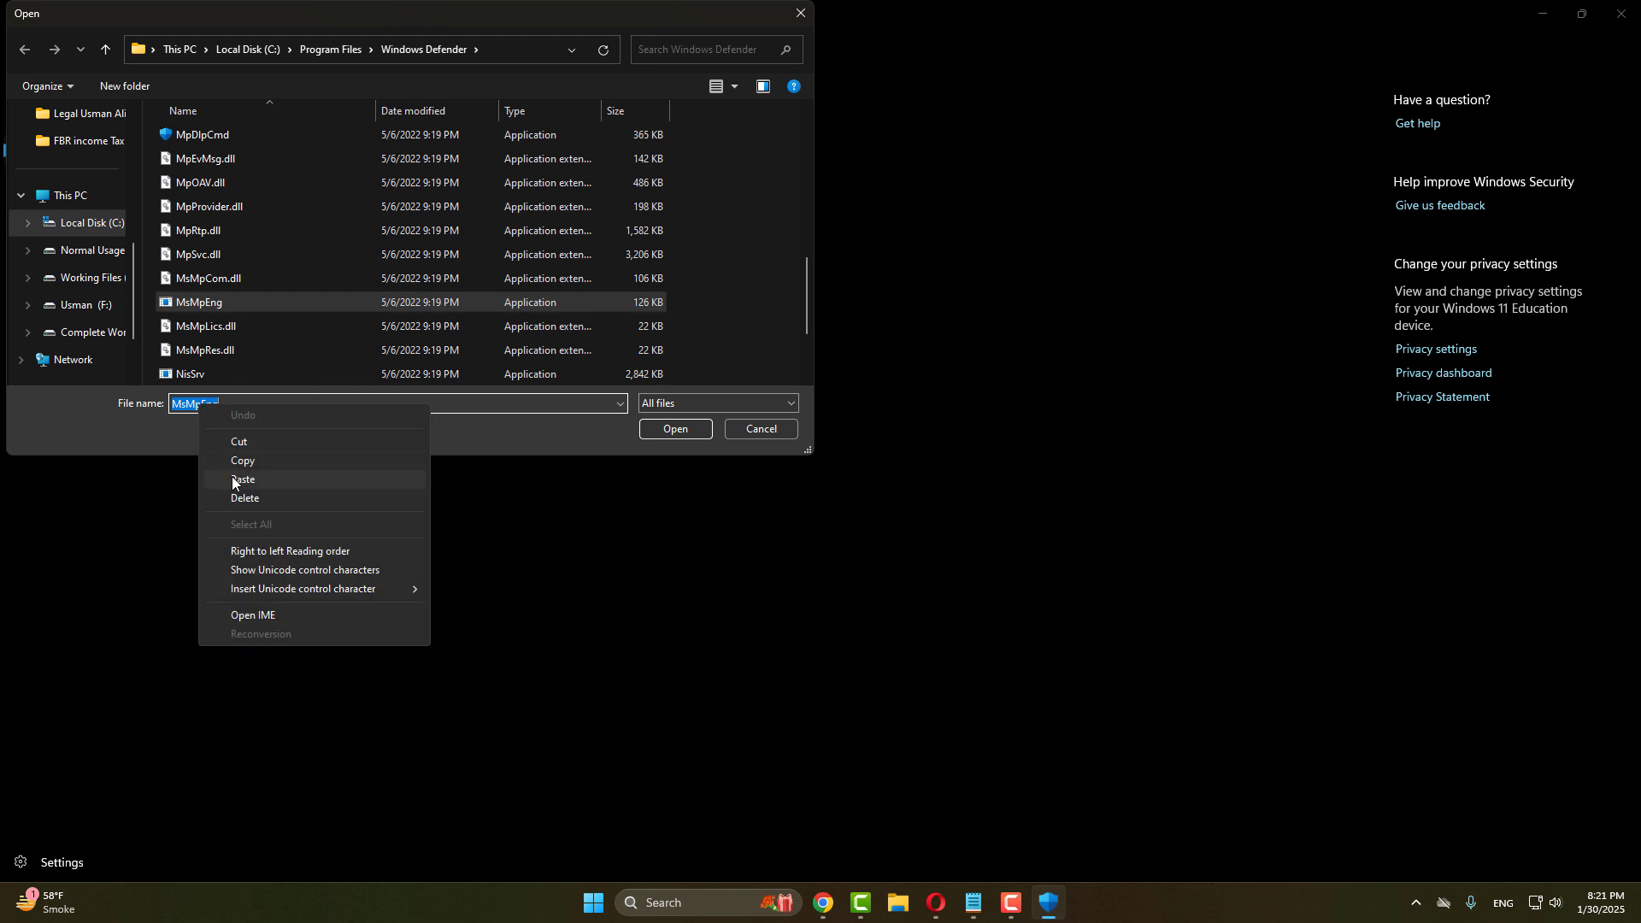
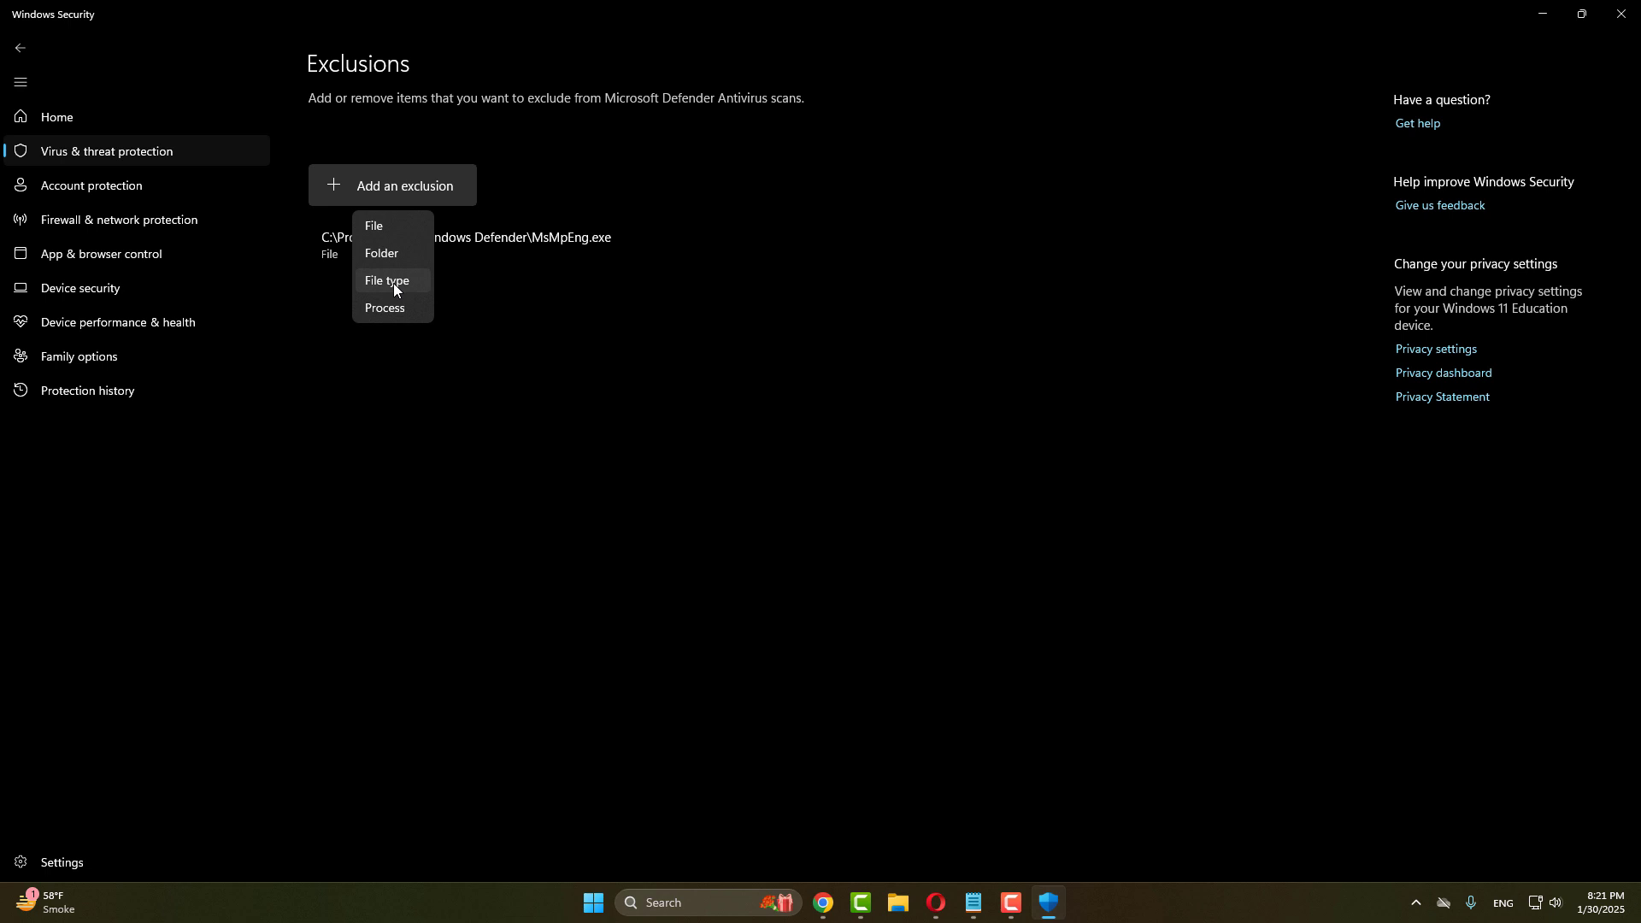
{"action": "left_click", "coordinate": [383, 229]}
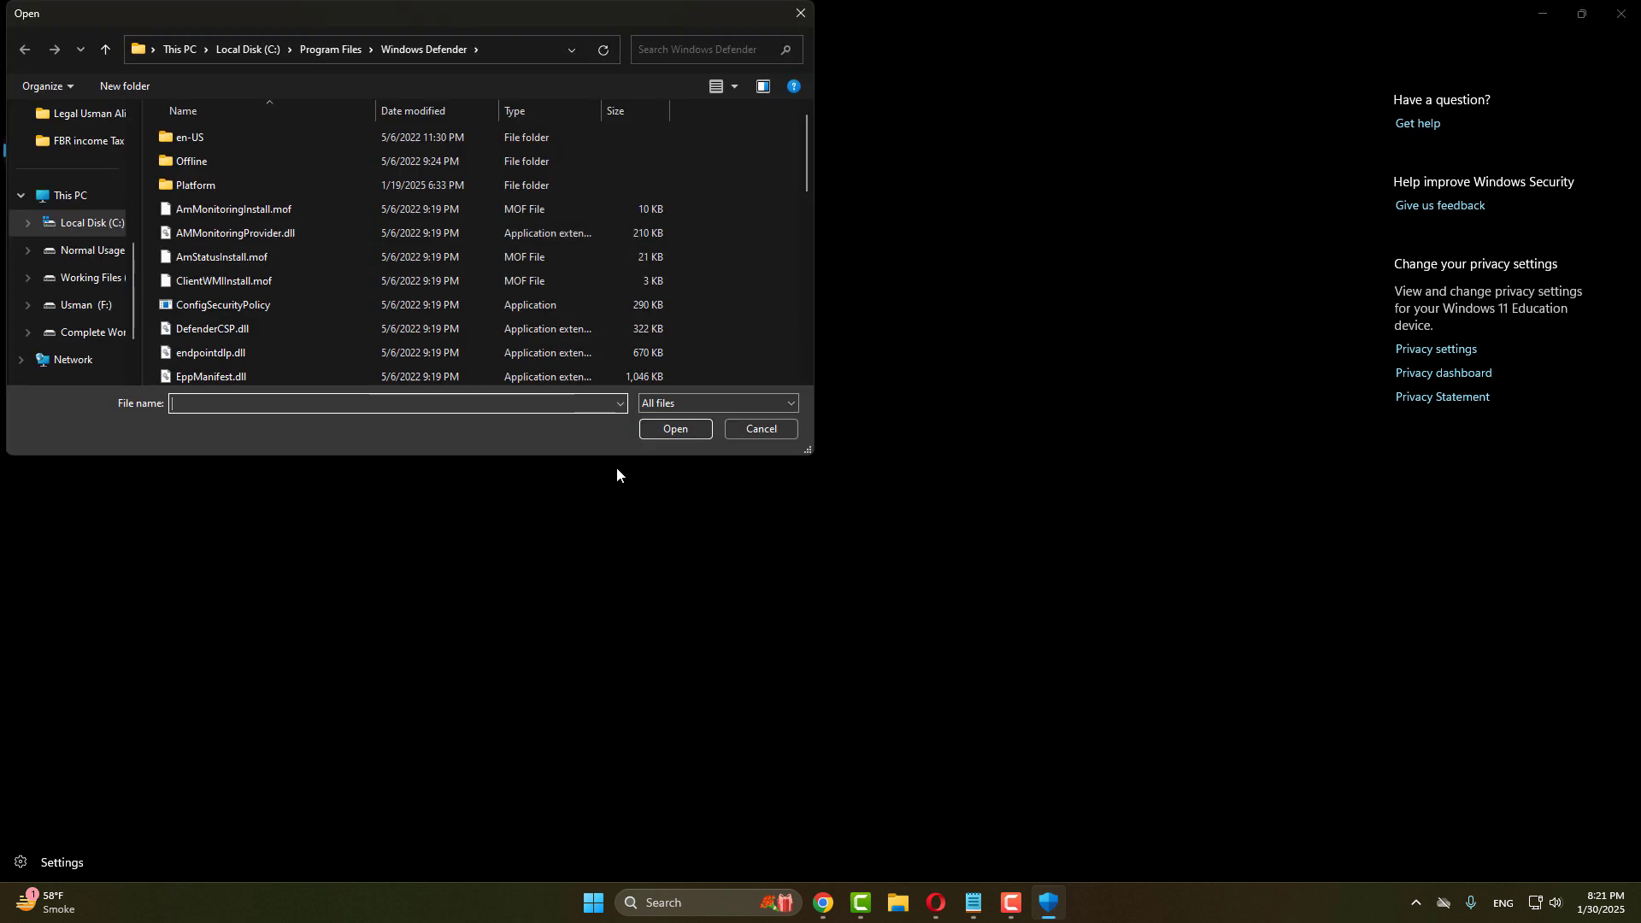
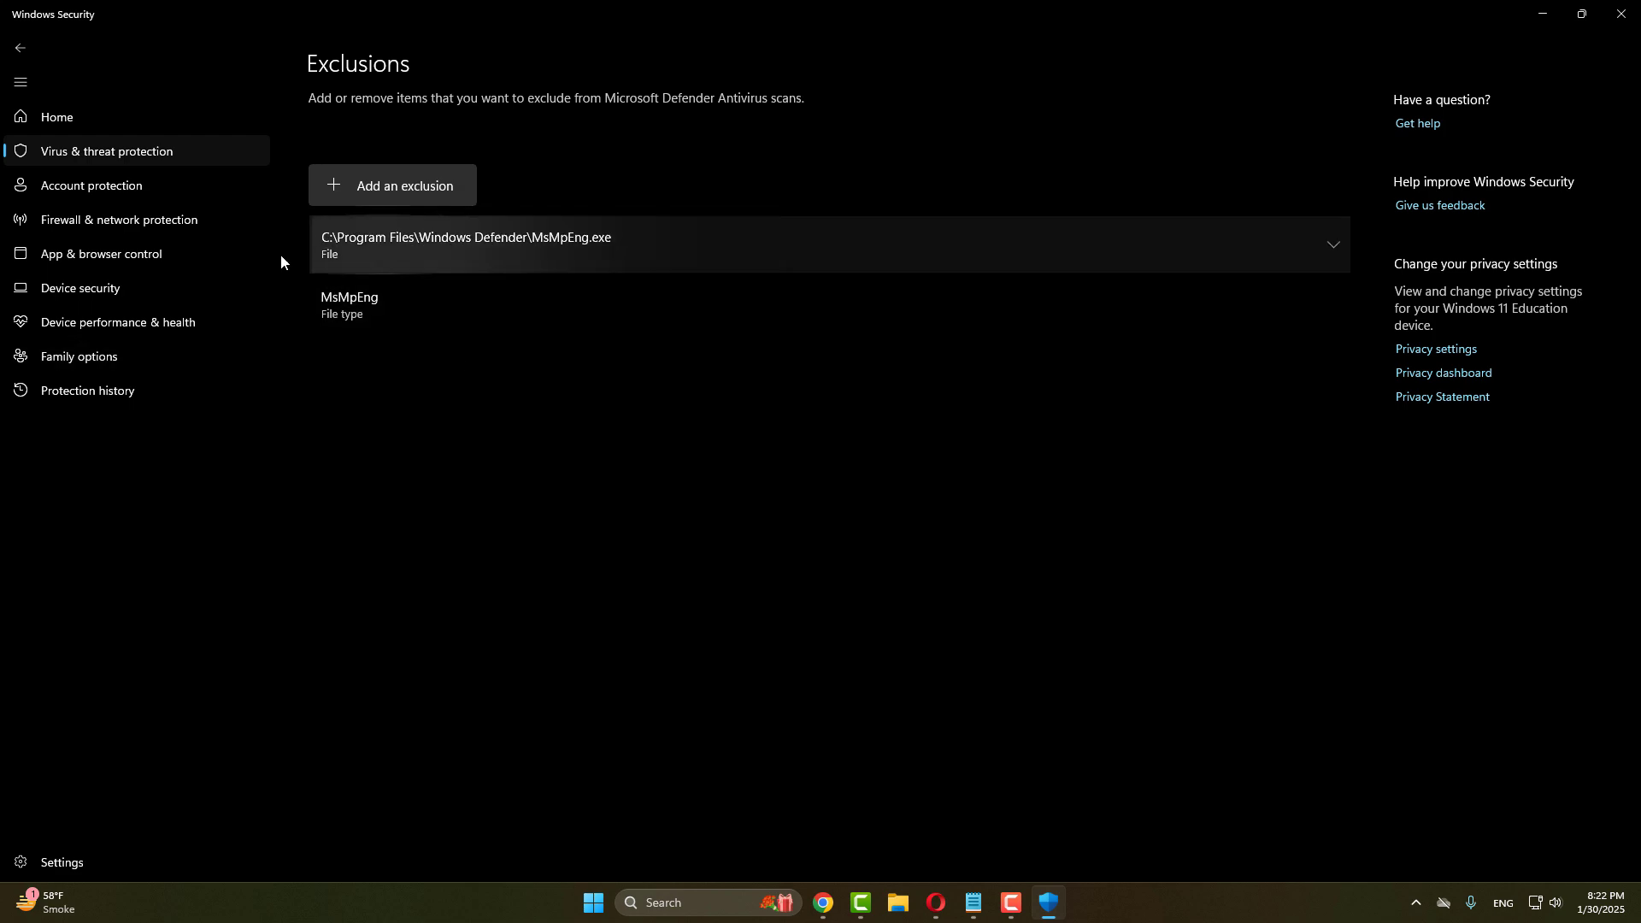
{"action": "left_click", "coordinate": [1621, 13]}
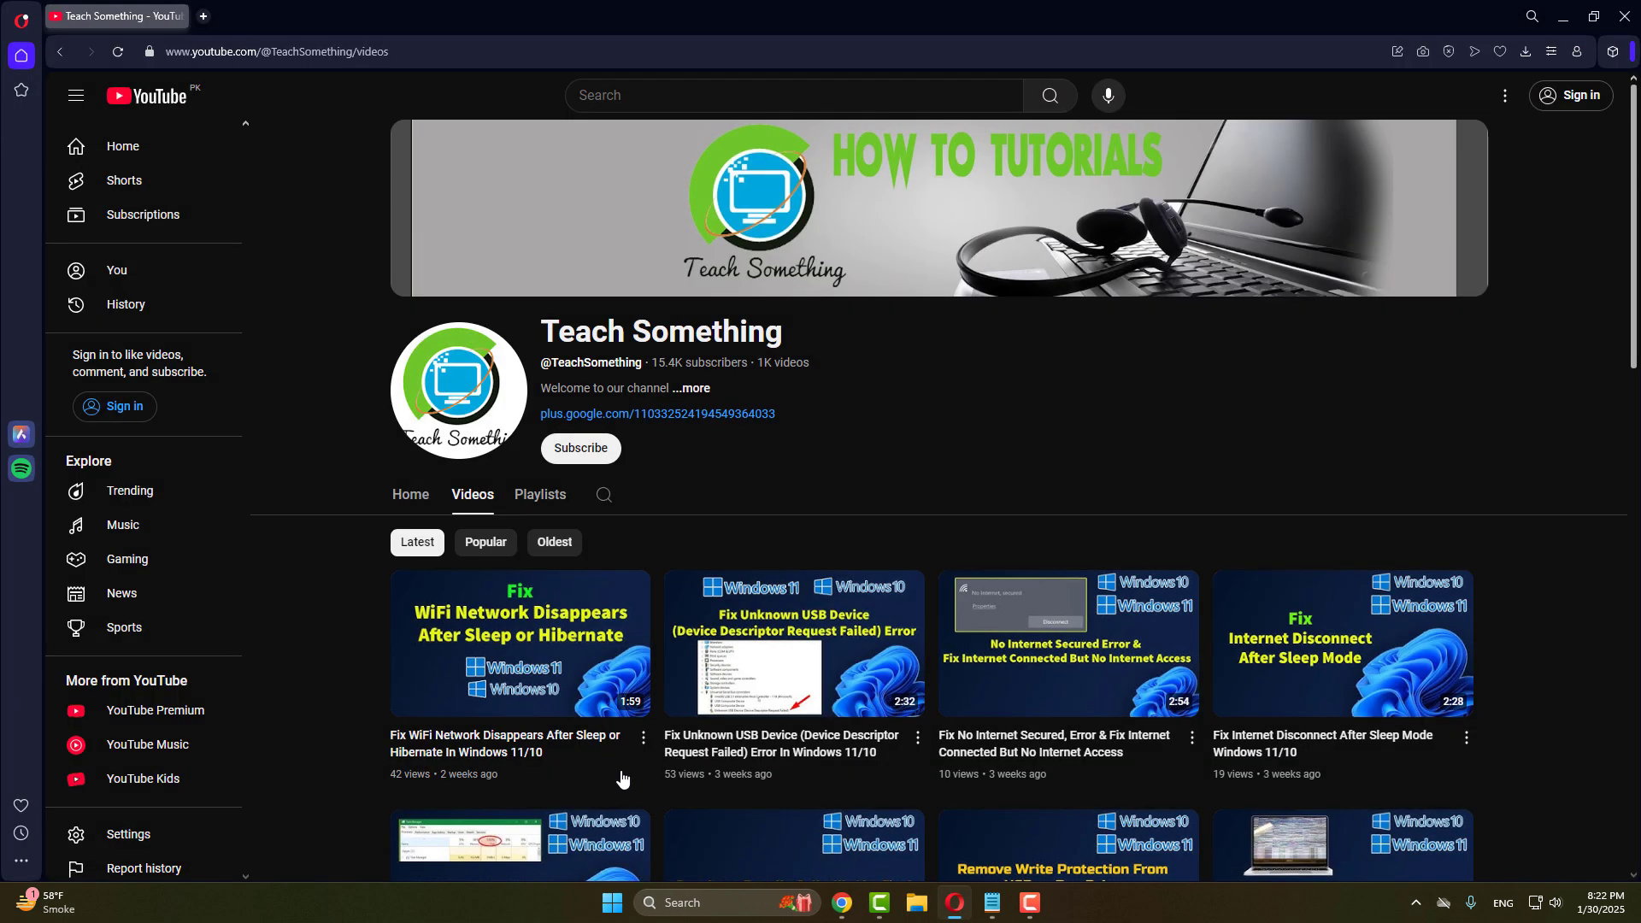
Step: View the computer's power options and dismiss them without choosing one
{"action": "left_click", "coordinate": [593, 902]}
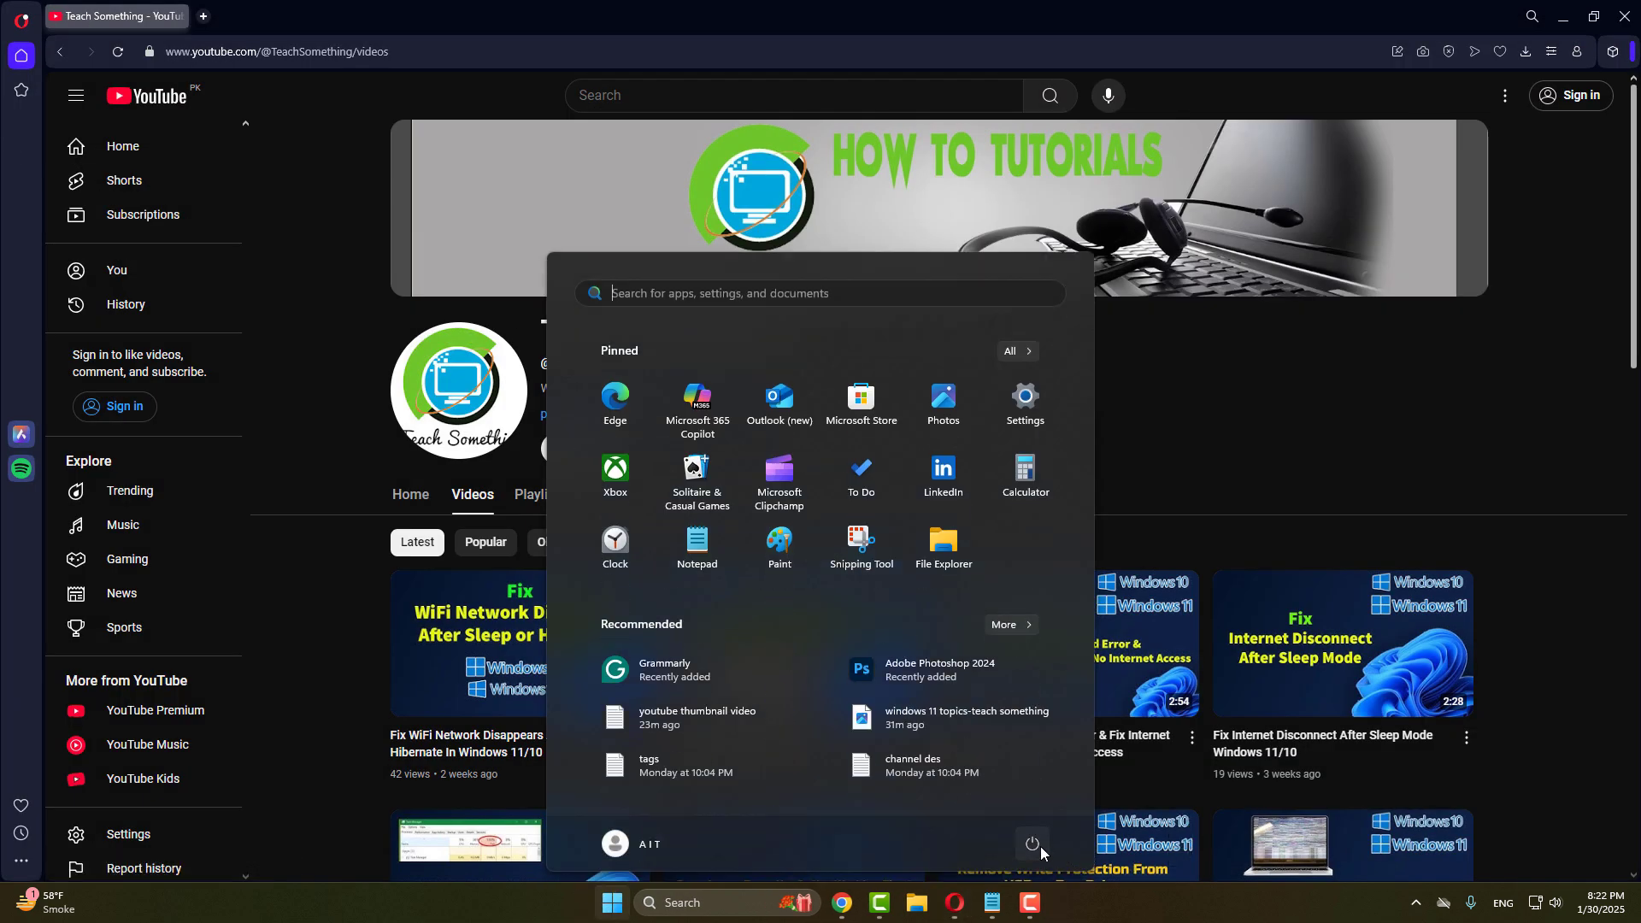
{"action": "left_click", "coordinate": [1032, 844]}
{"action": "left_click", "coordinate": [1217, 416]}
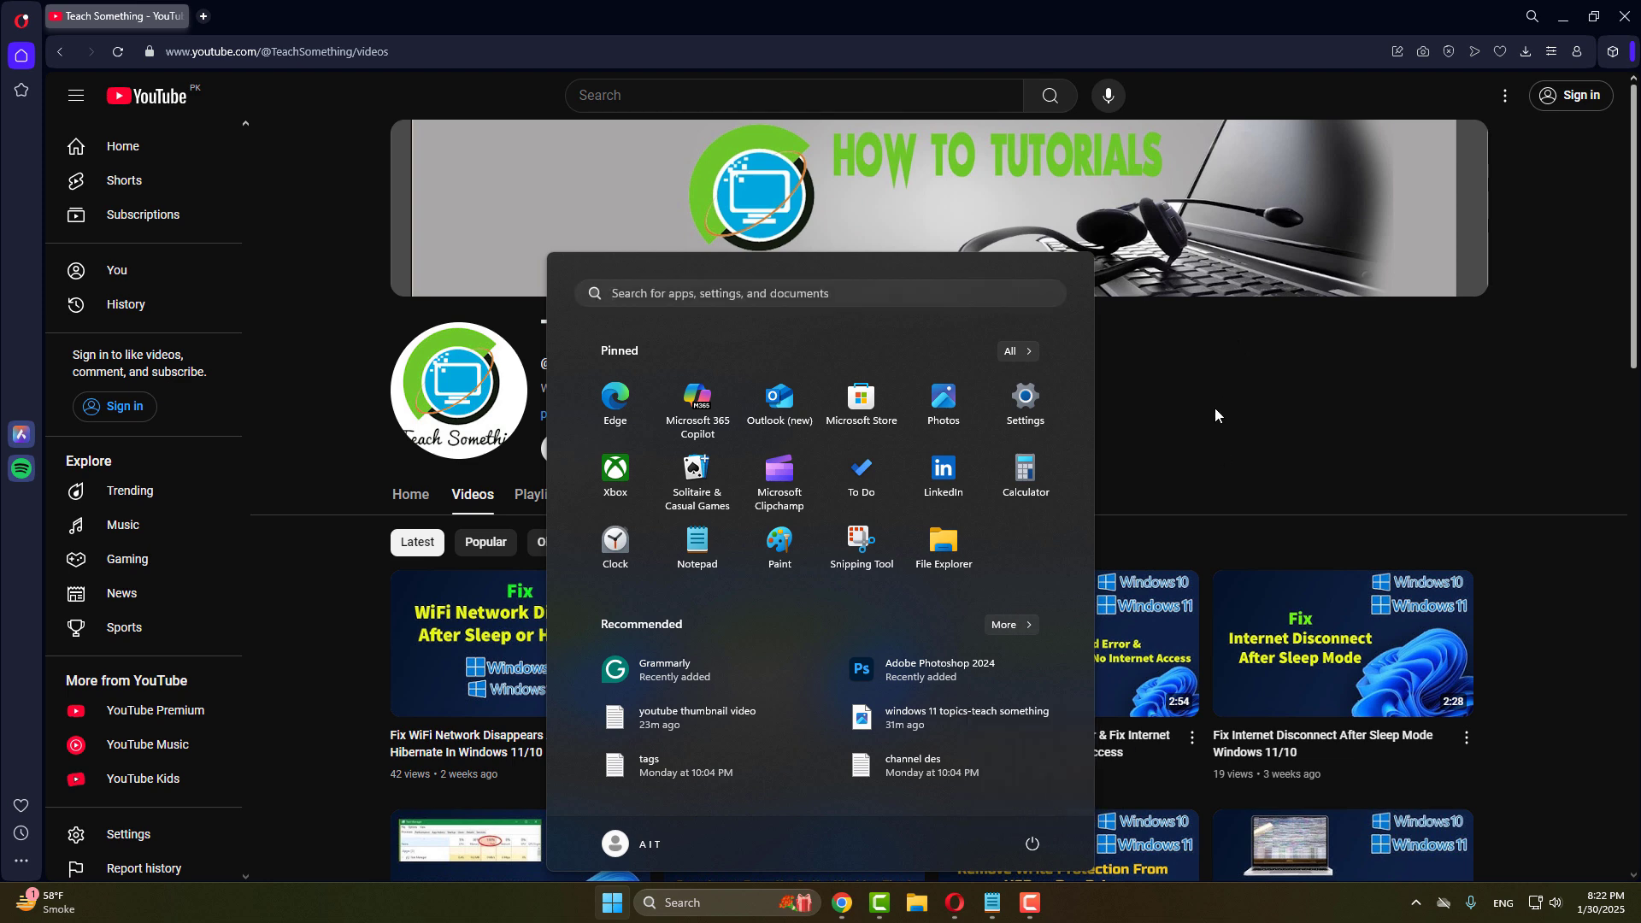
{"action": "left_click", "coordinate": [1216, 415]}
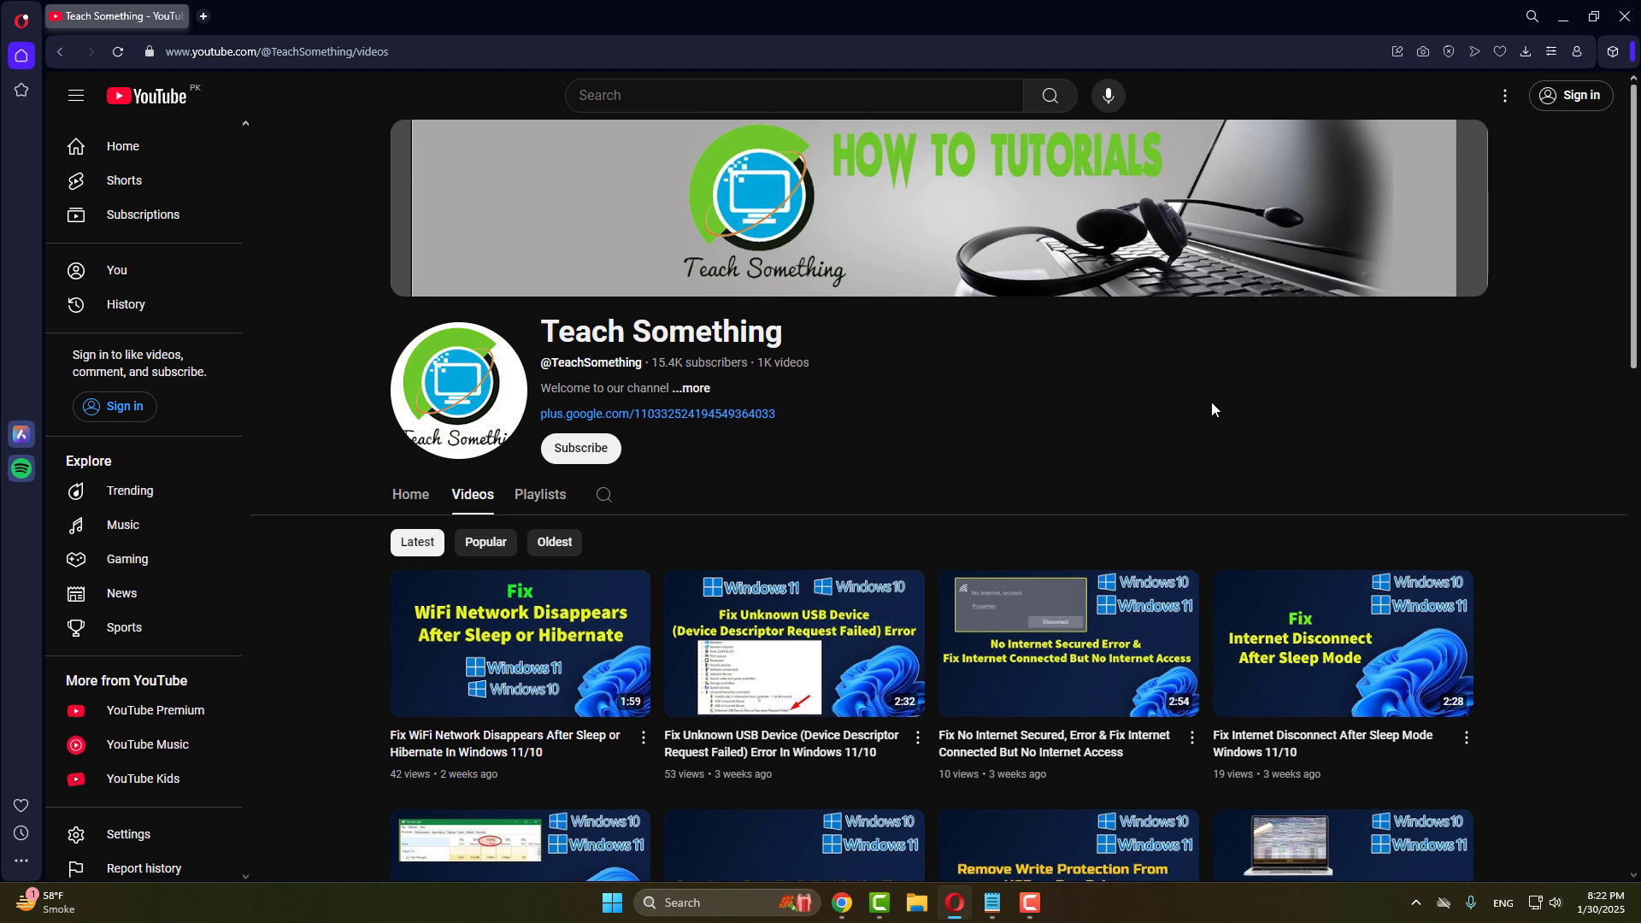
Step: Search Windows for "windows" and open the Windows Security app
{"action": "left_click", "coordinate": [685, 911]}
{"action": "type", "text": "win"}
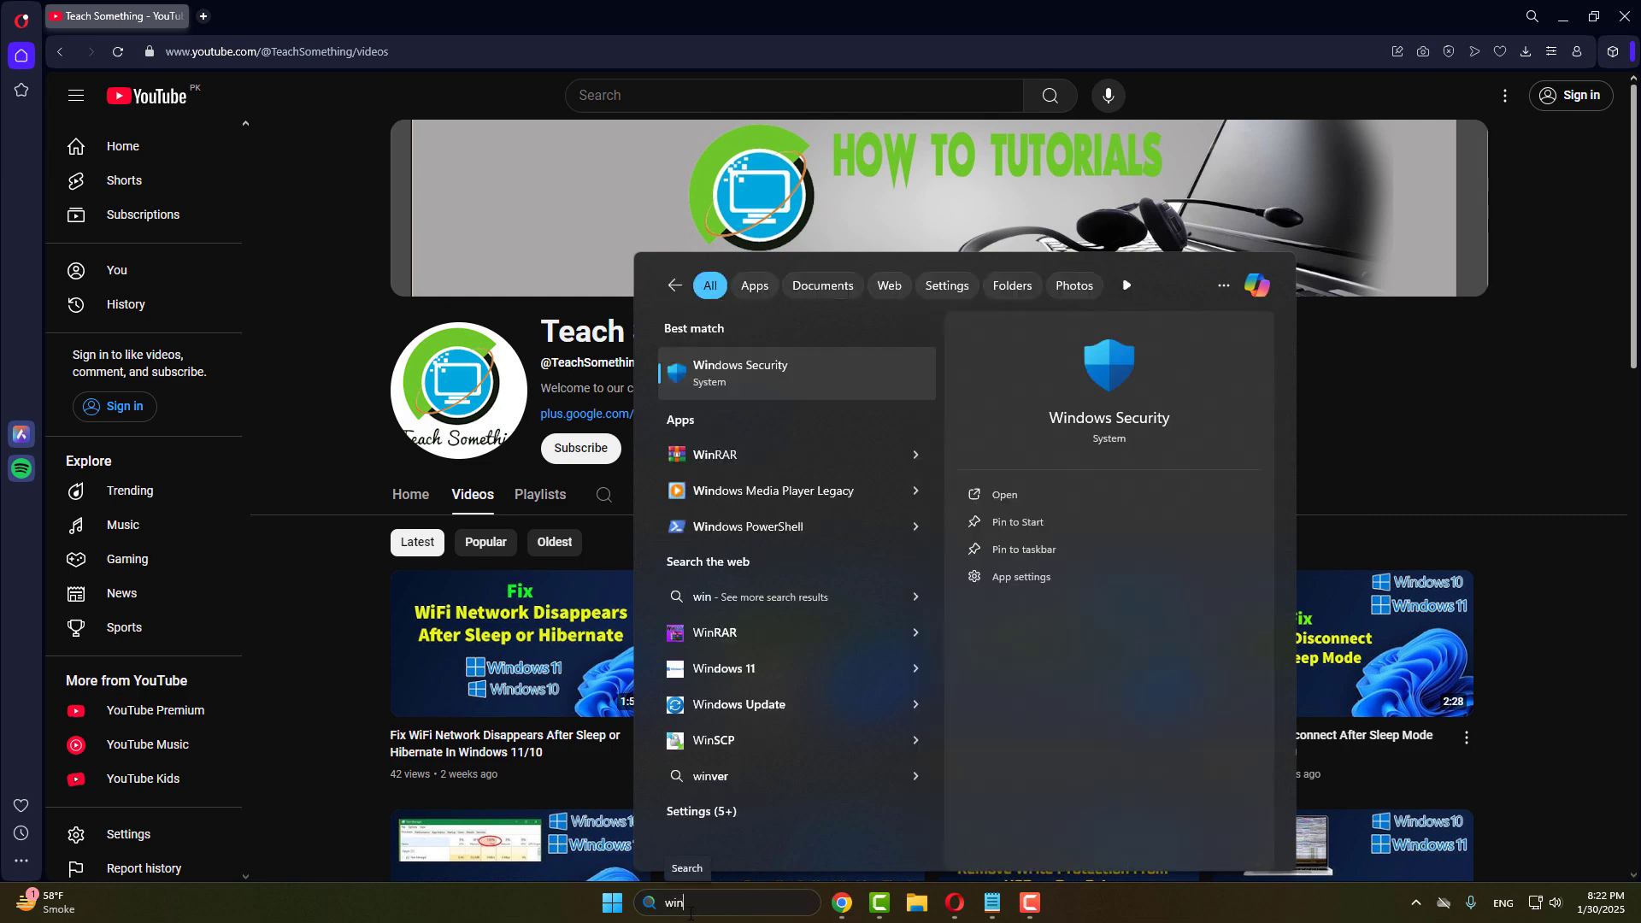
{"action": "type", "text": "dows"}
{"action": "left_click", "coordinate": [802, 381]}
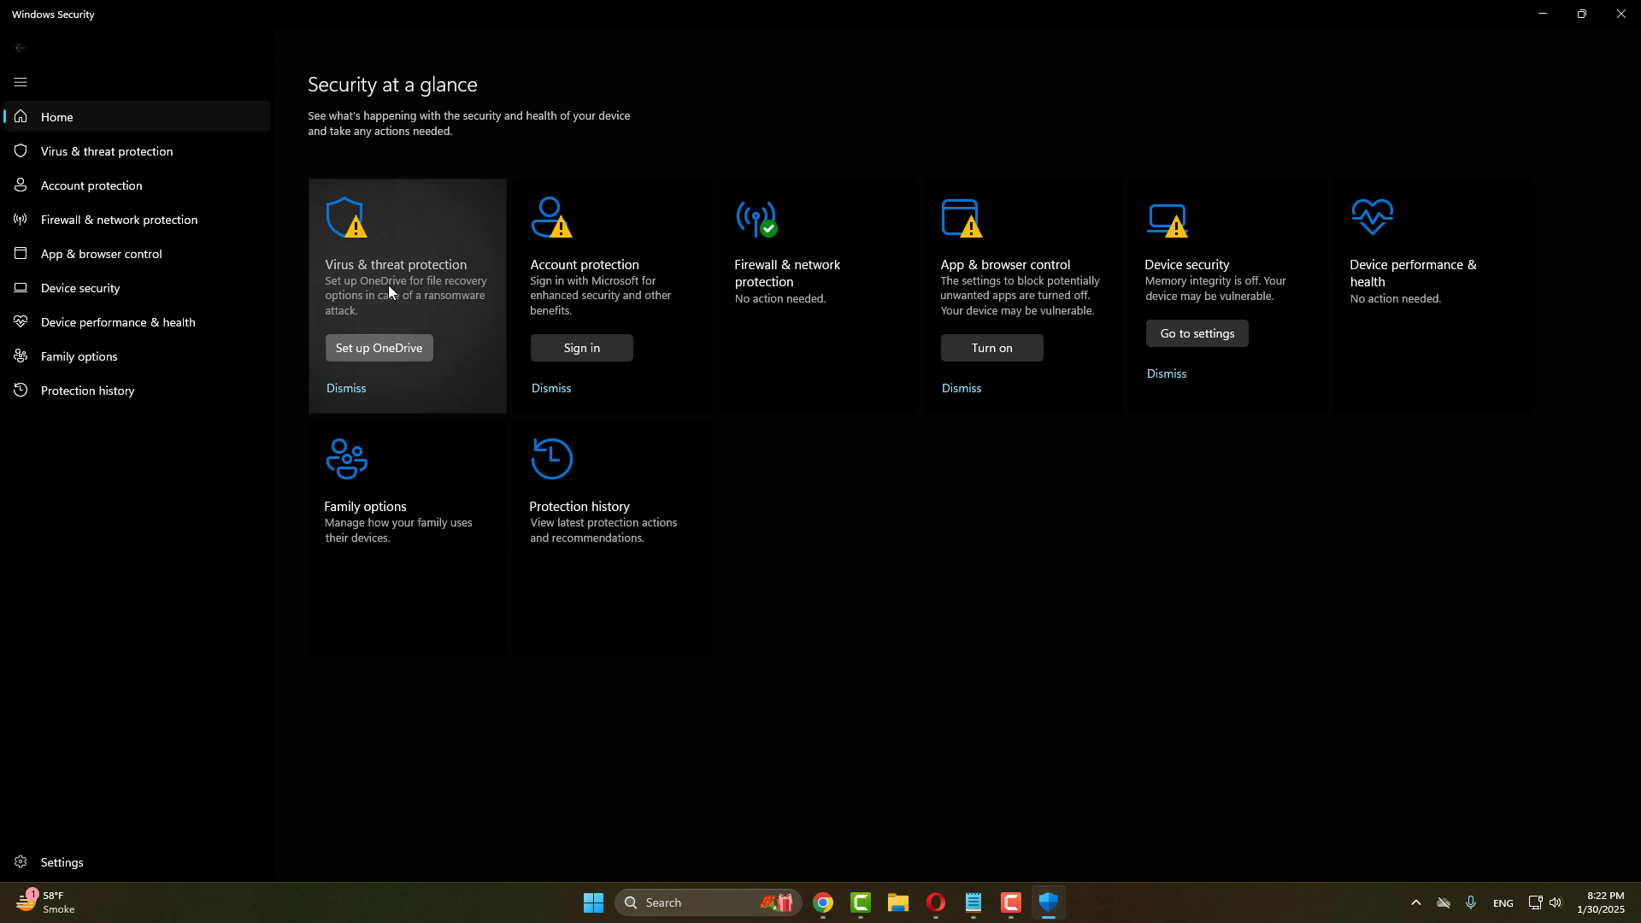
Step: Turn off Real-time protection in the virus and threat protection settings, then close Windows Security and its notification
{"action": "left_click", "coordinate": [389, 291]}
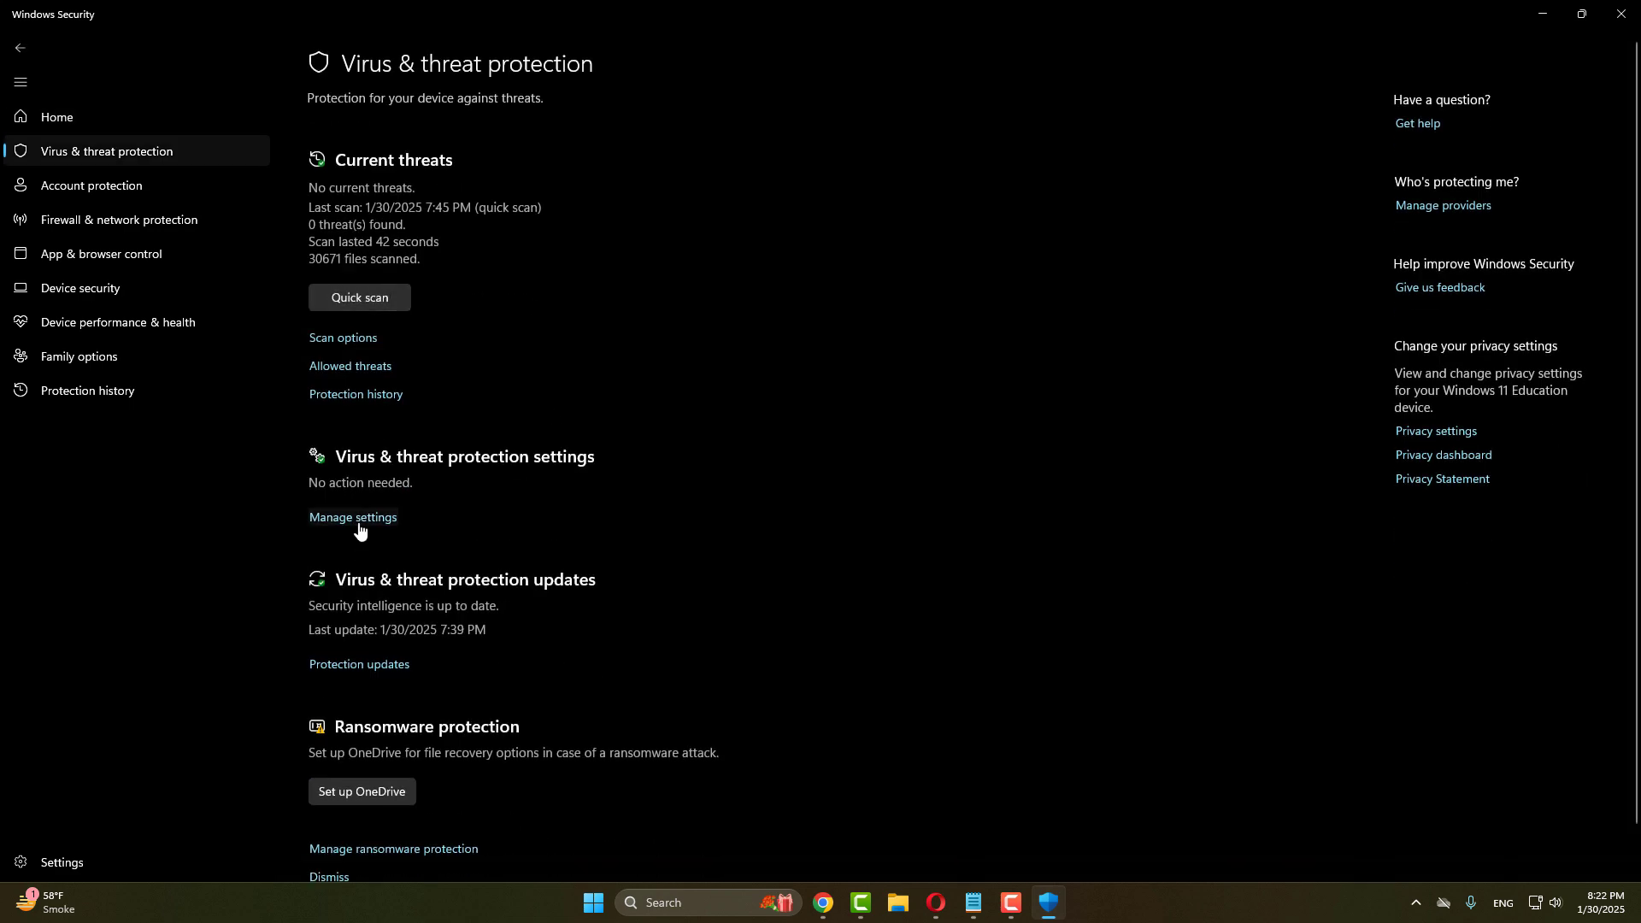
{"action": "left_click", "coordinate": [358, 523]}
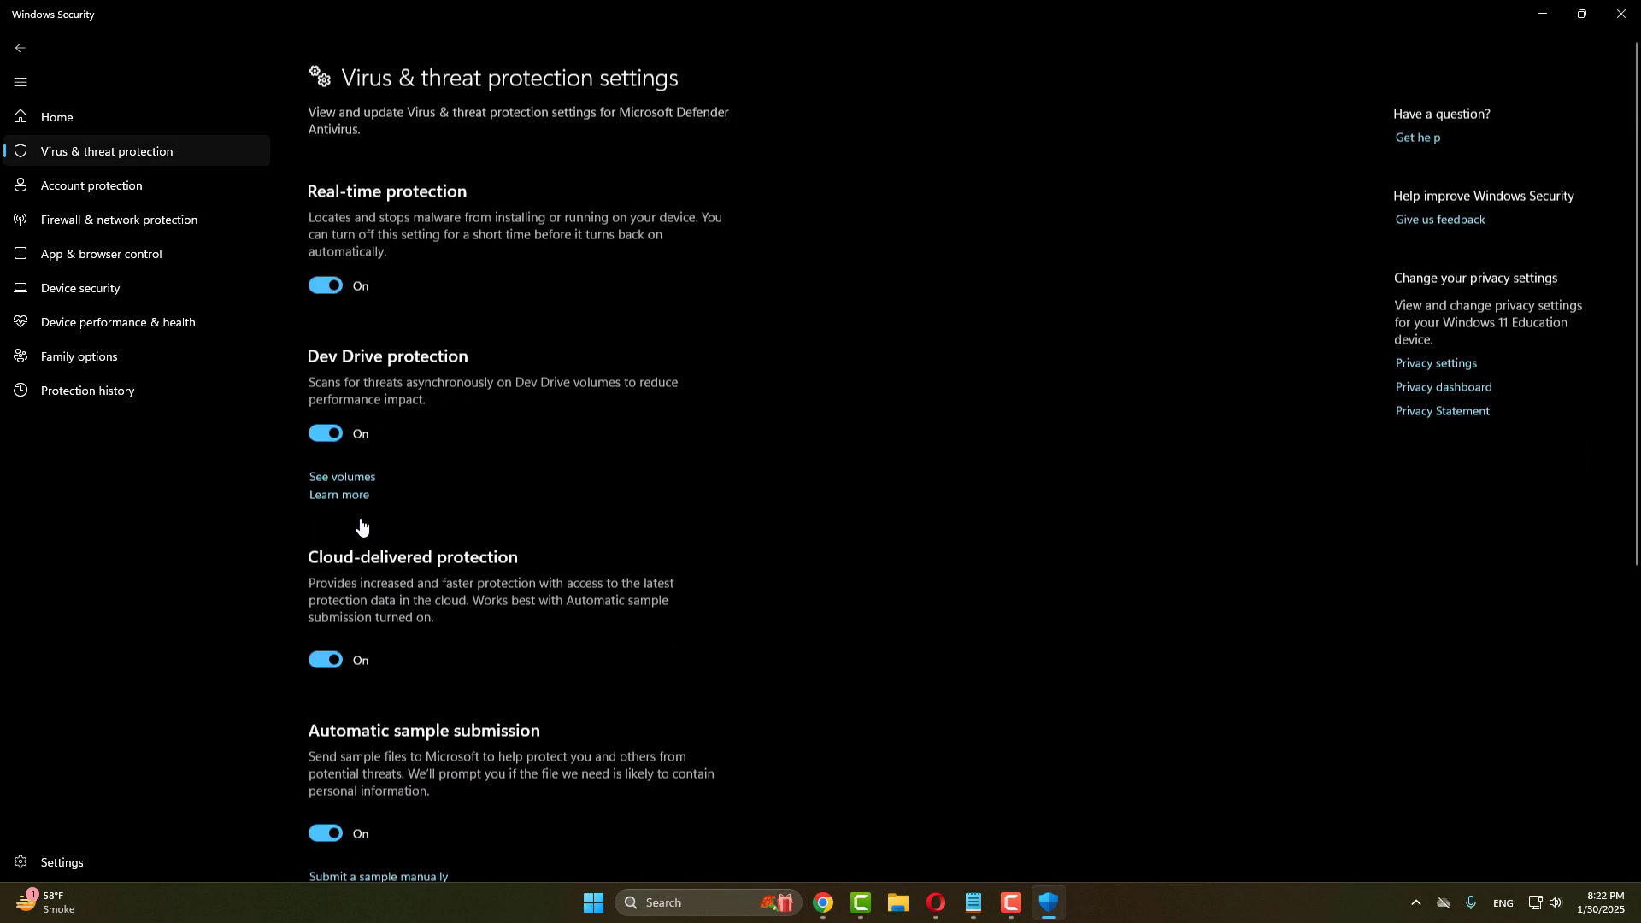
{"action": "left_click", "coordinate": [334, 278]}
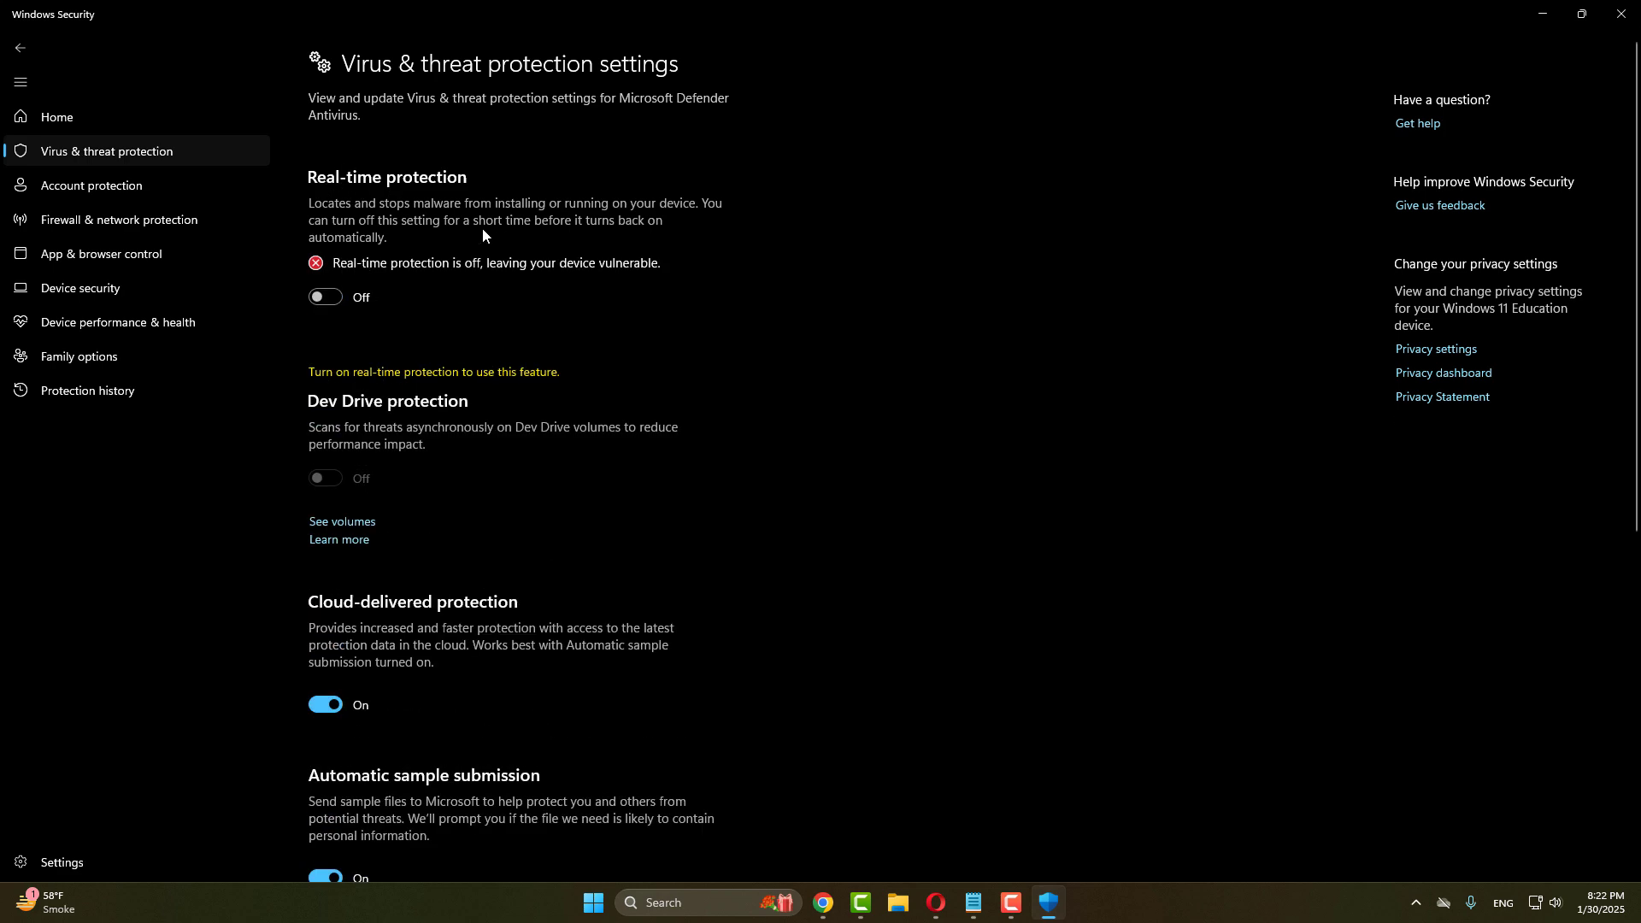
{"action": "left_click", "coordinate": [1620, 14]}
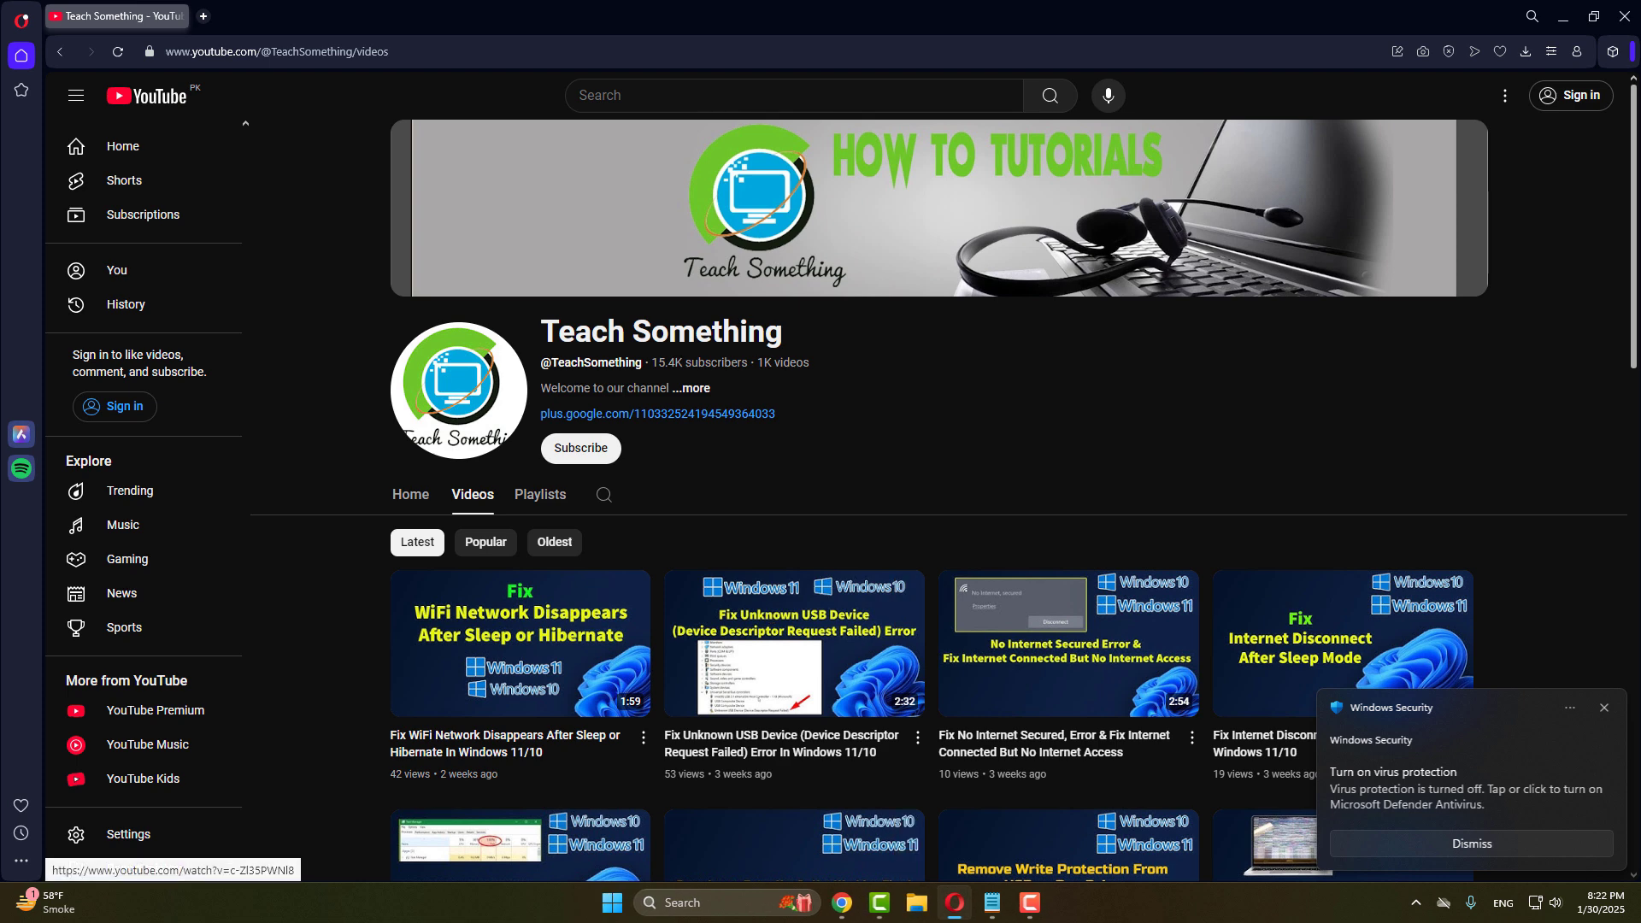
{"action": "left_click", "coordinate": [1604, 708]}
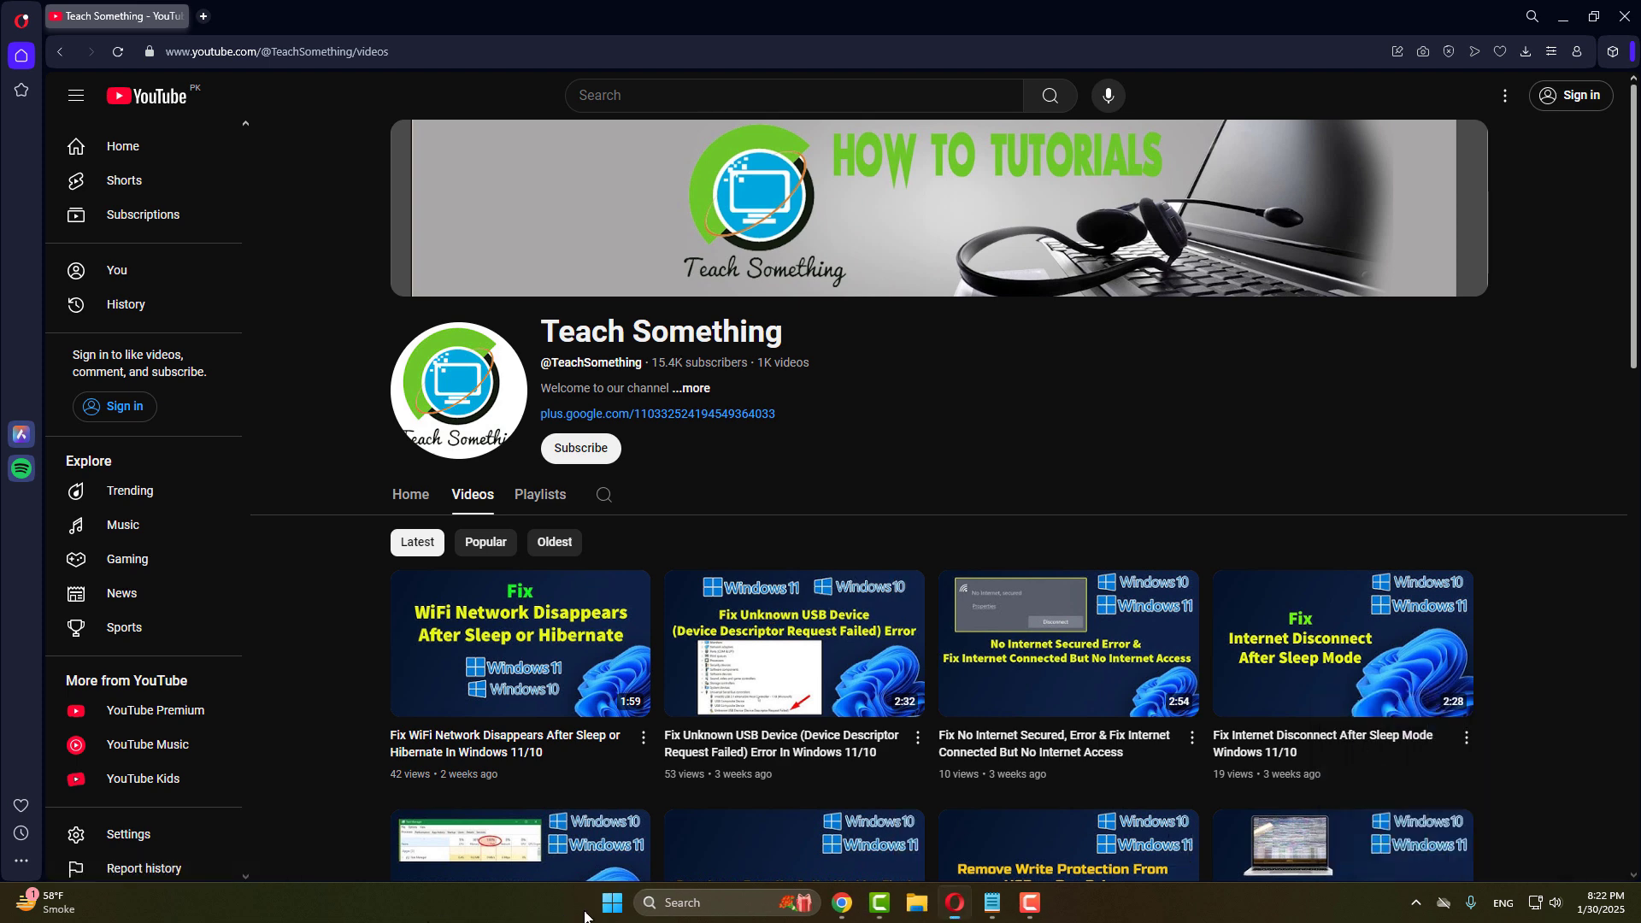
Step: Bring up the option to restart the computer and dismiss it without restarting
{"action": "left_click", "coordinate": [611, 905]}
{"action": "left_click", "coordinate": [1034, 844]}
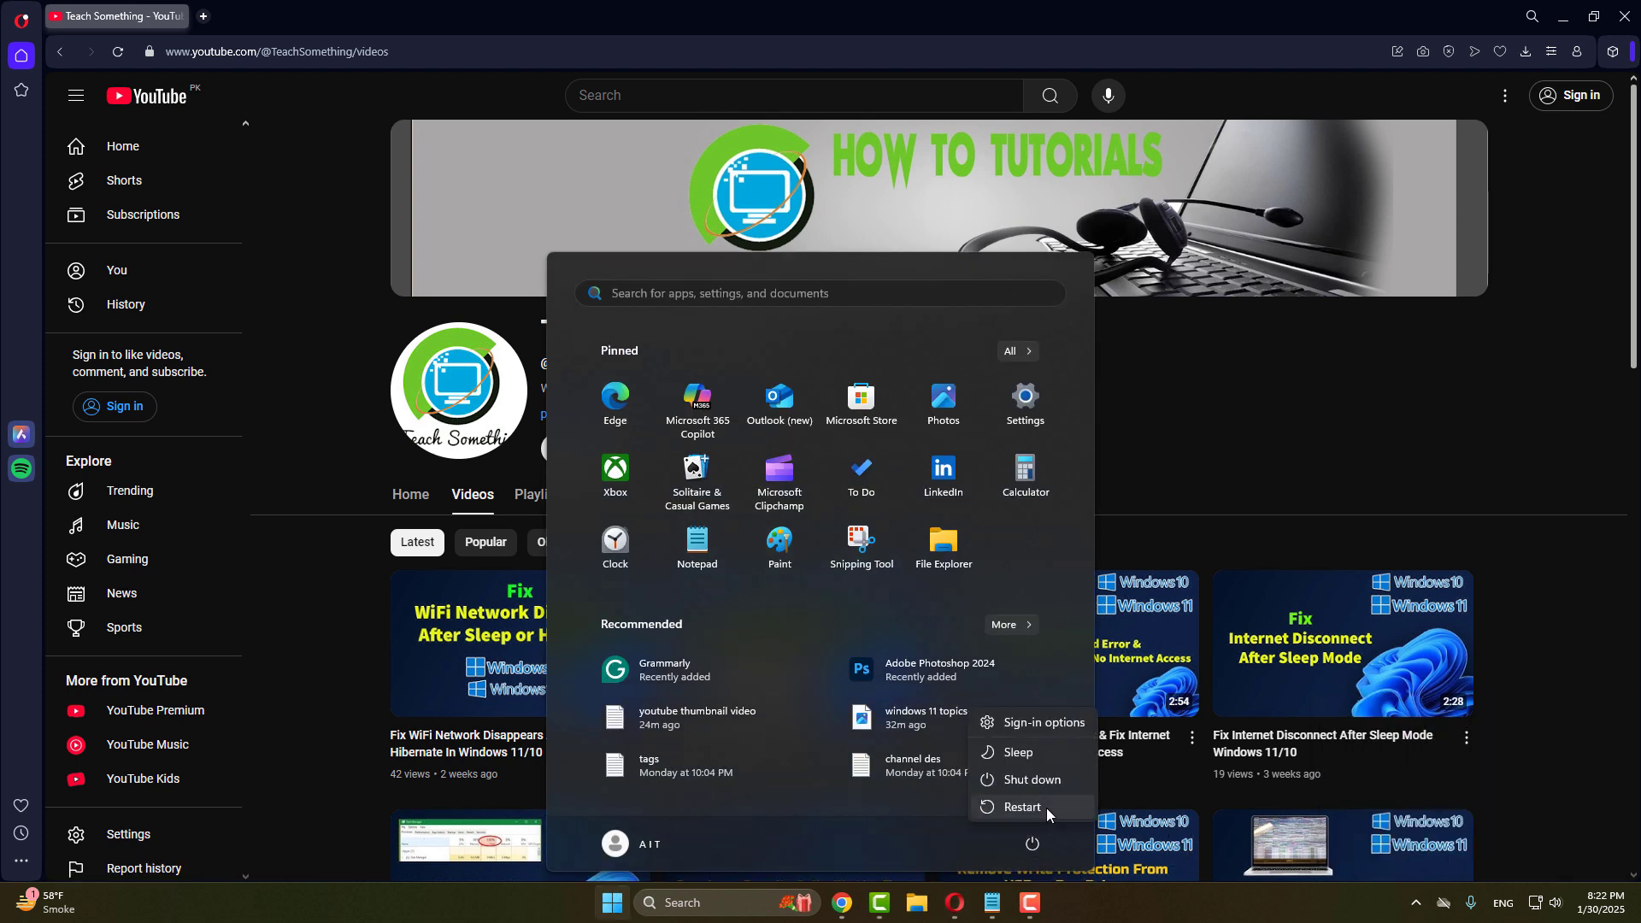
{"action": "left_click", "coordinate": [1240, 465]}
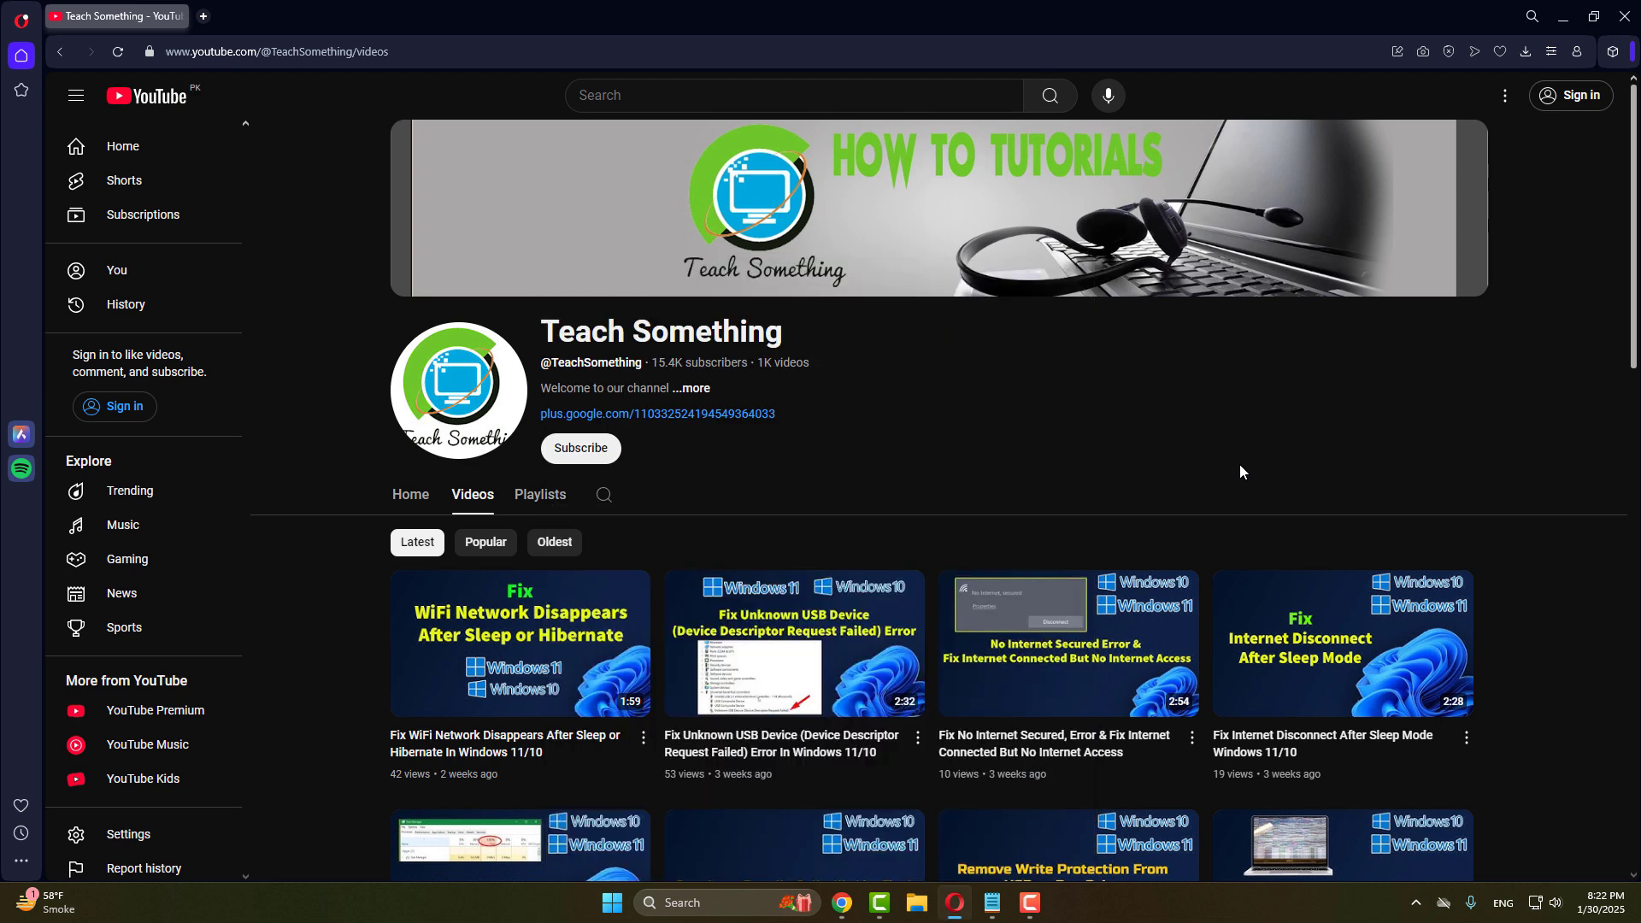